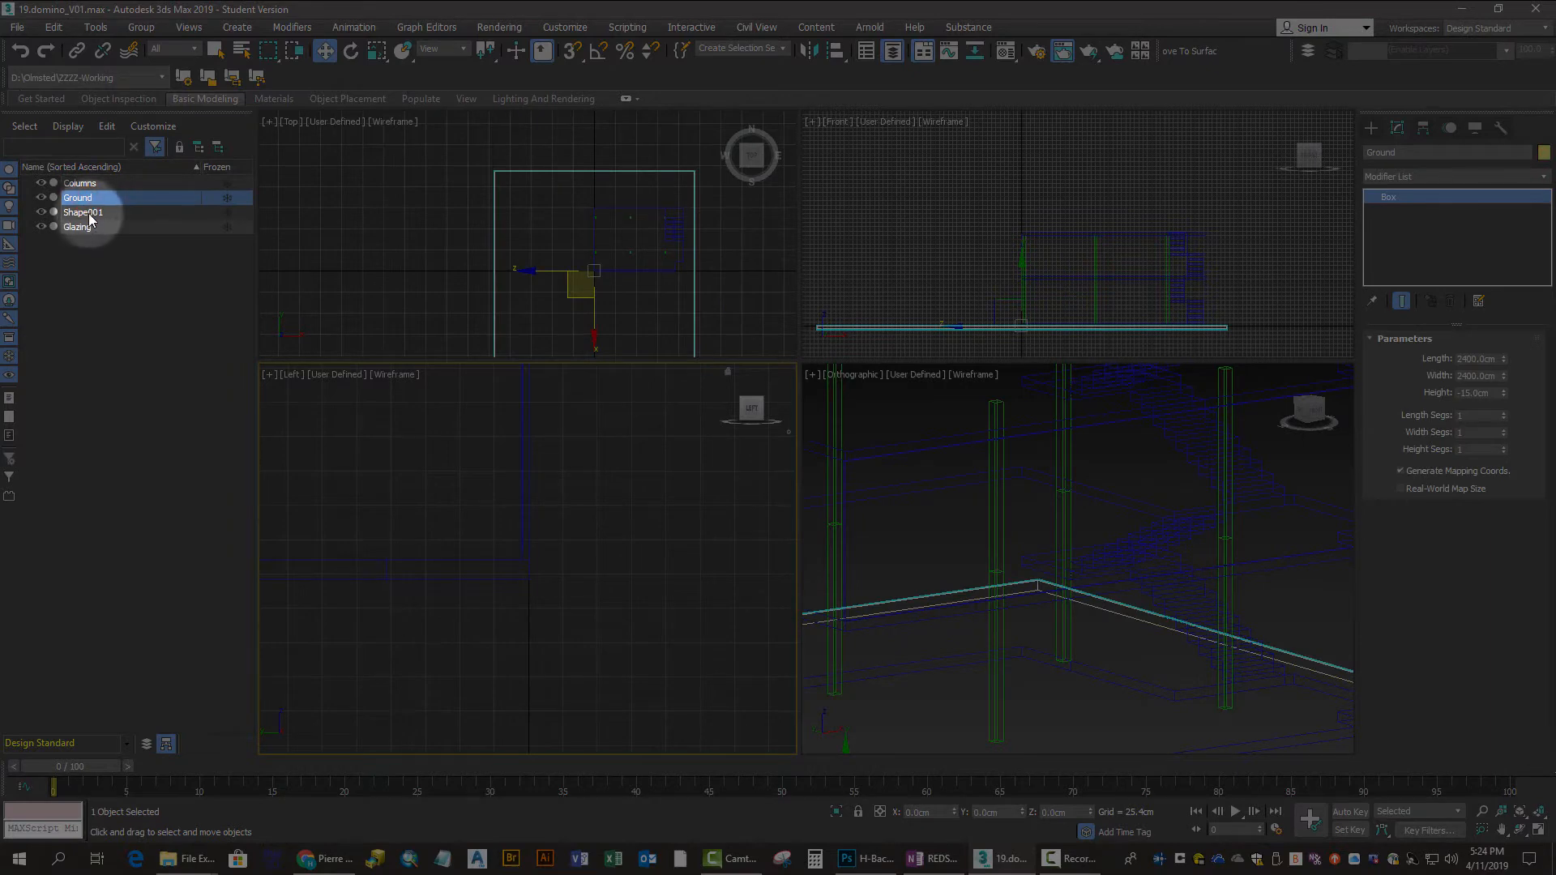
# Step: Rename the Shape001 object to Stair_Slab, clear the selection and save the scene
pyautogui.click(88, 213)
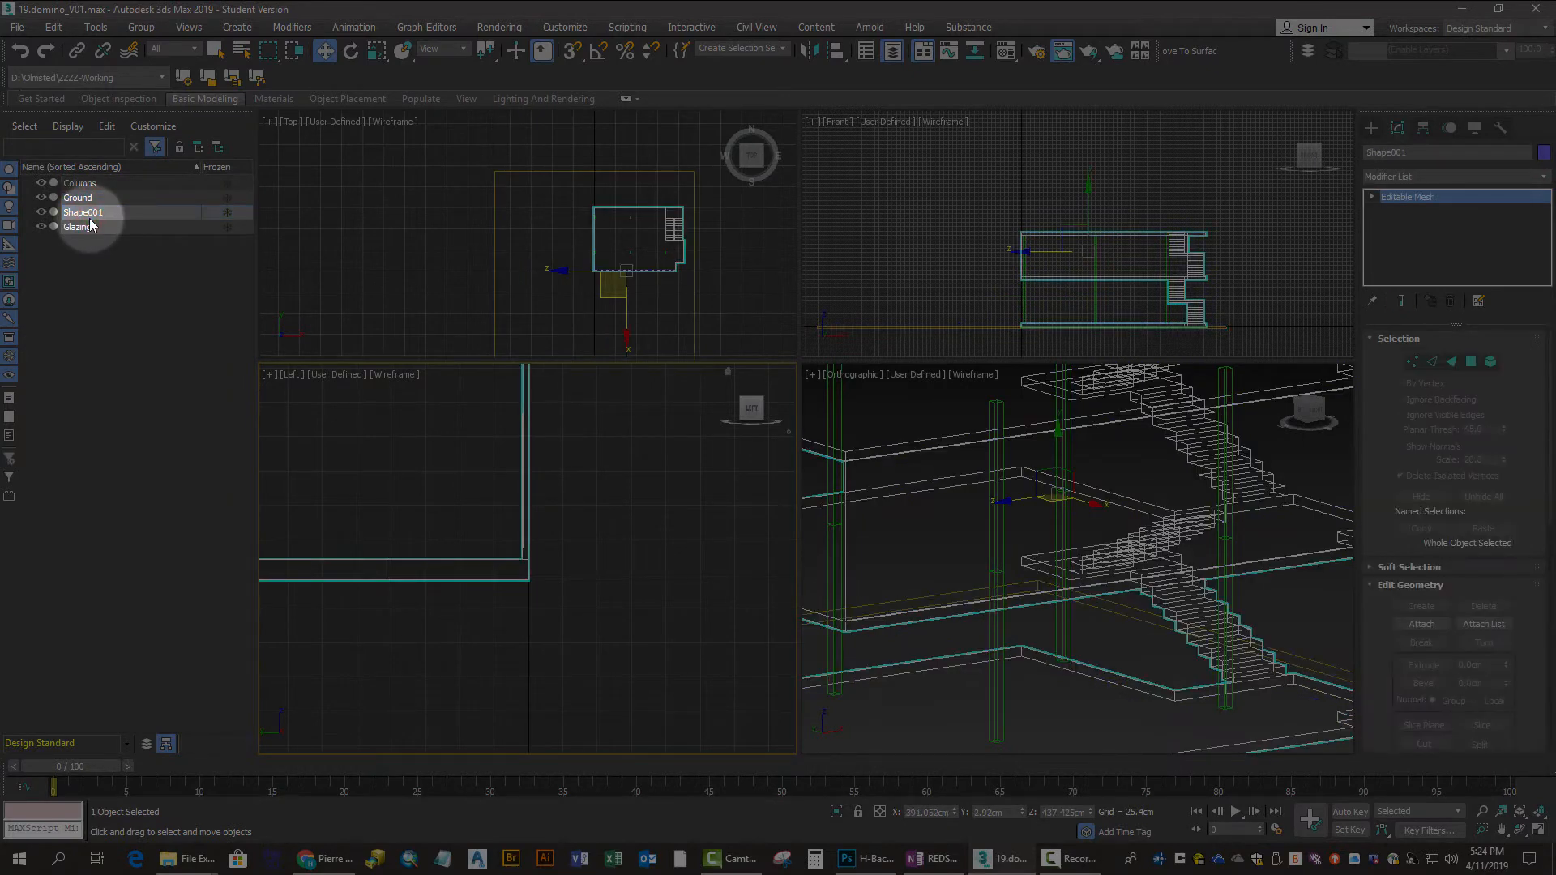
pyautogui.click(89, 227)
pyautogui.click(89, 215)
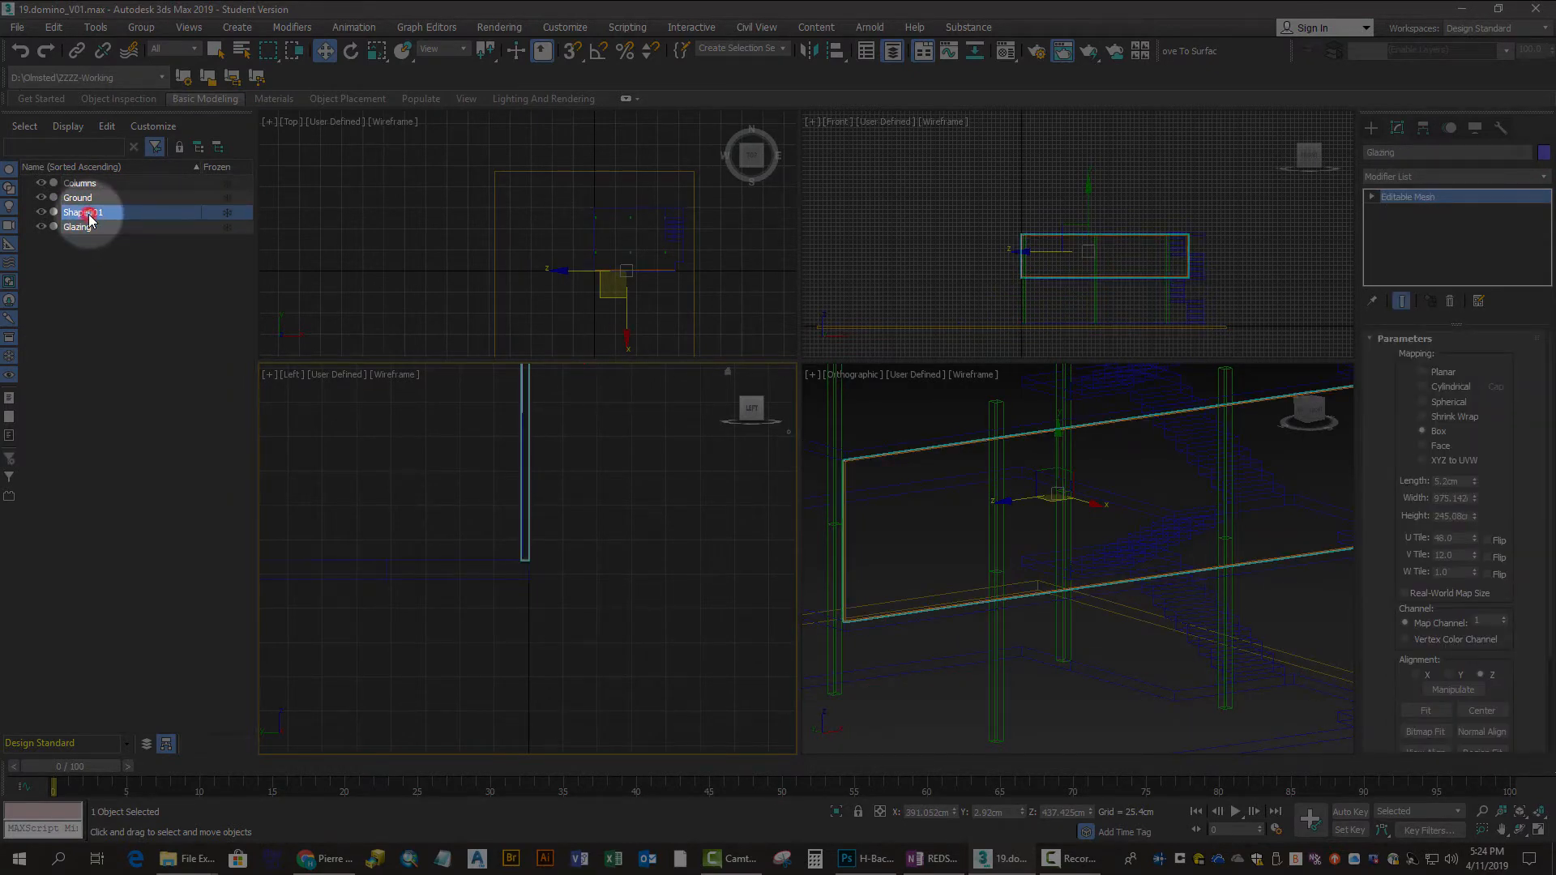
pyautogui.click(89, 217)
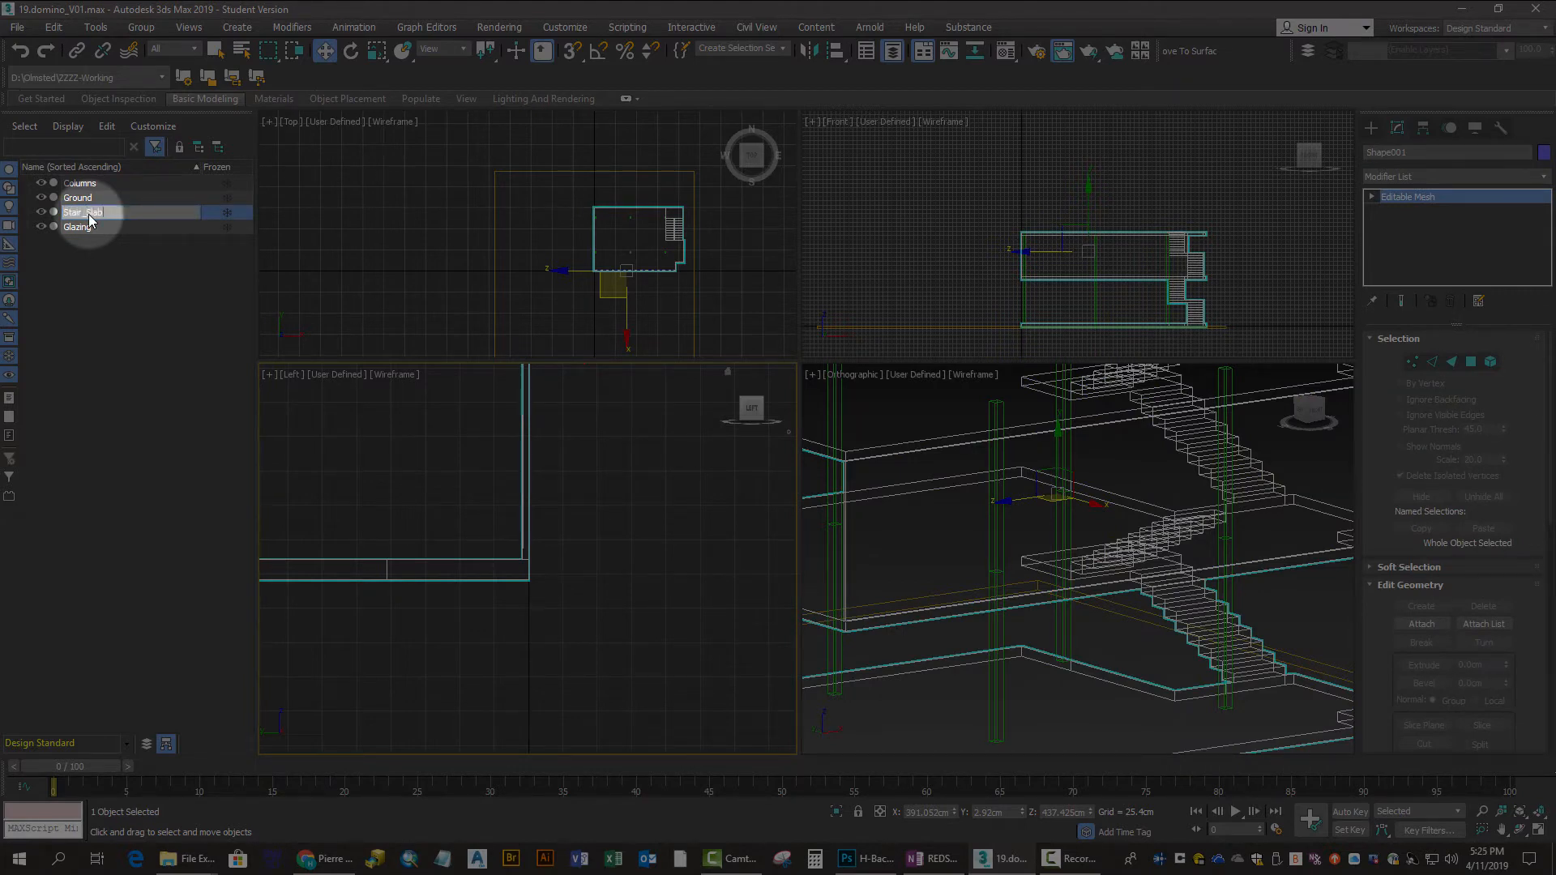
pyautogui.press('Return')
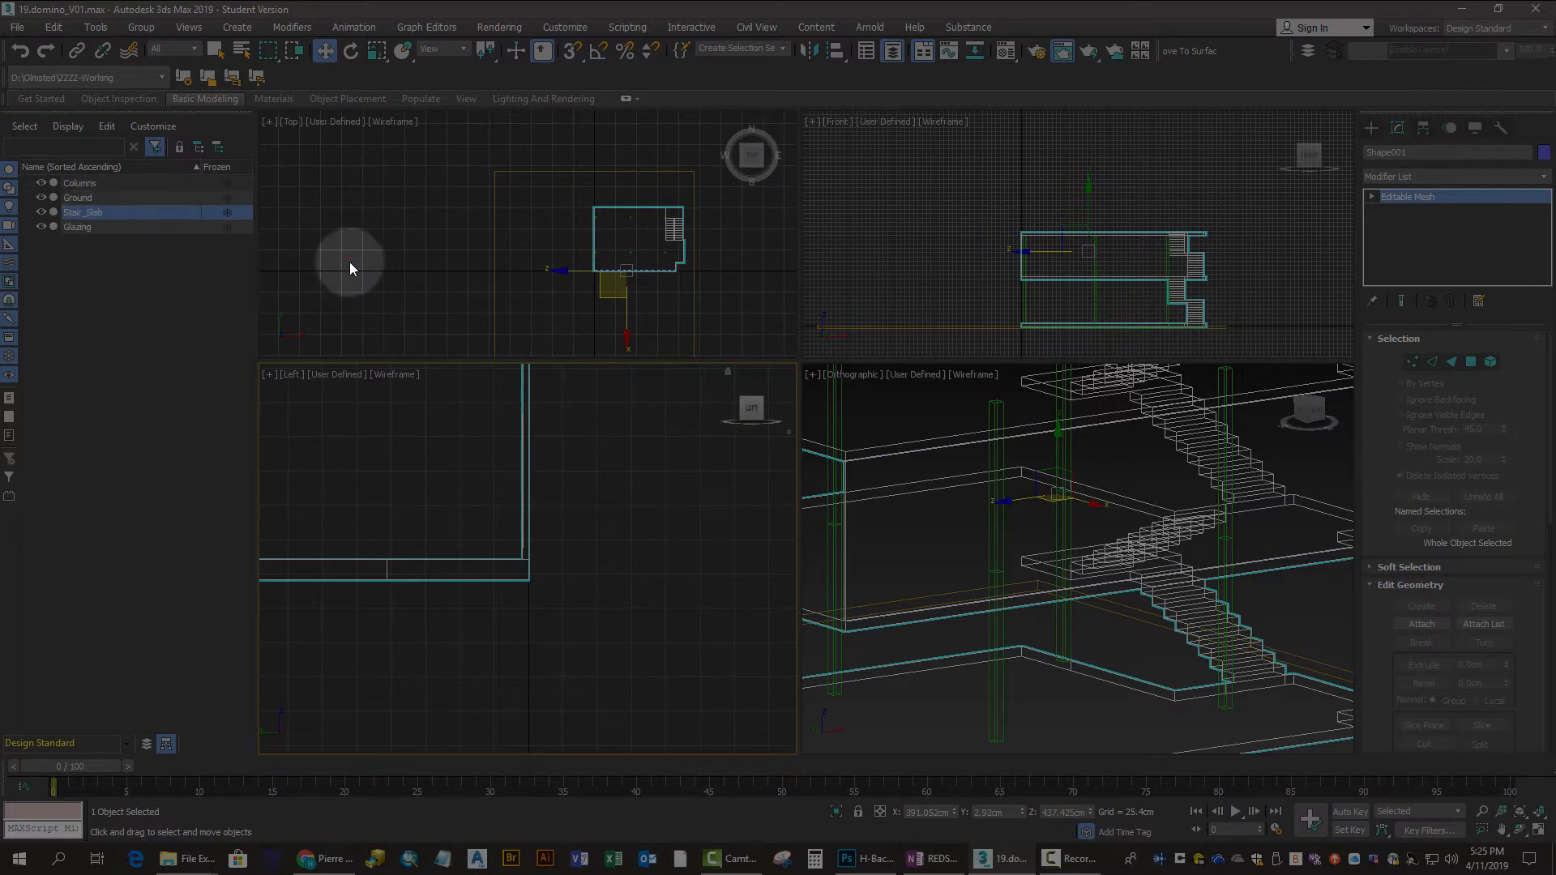
pyautogui.click(350, 267)
pyautogui.click(17, 27)
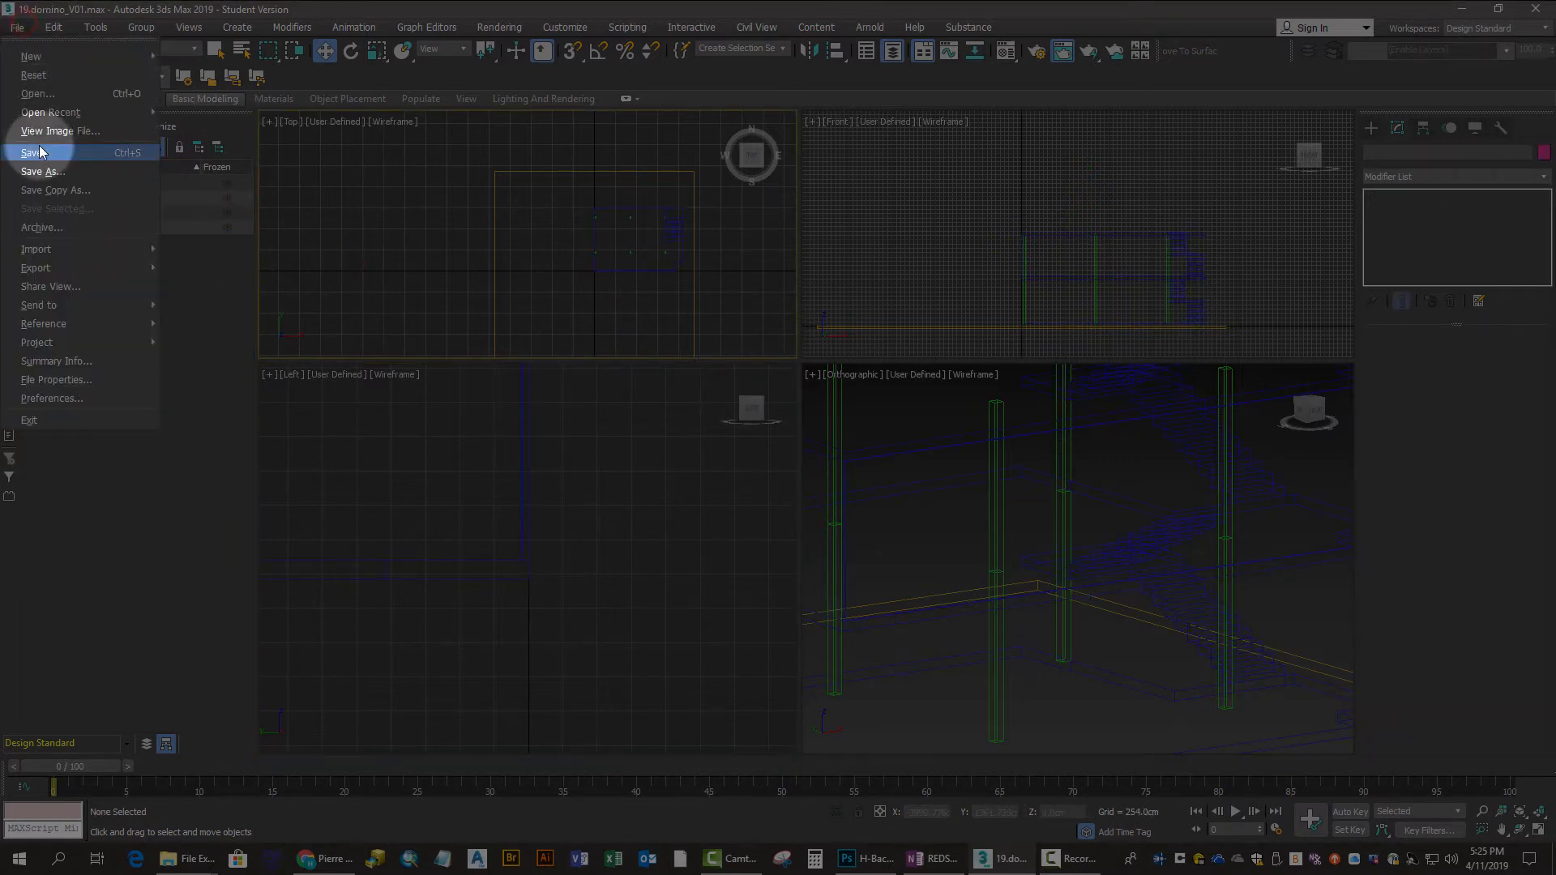
pyautogui.click(39, 152)
# Step: Render the Orthographic view to check the domino building, and close the render window
pyautogui.click(468, 186)
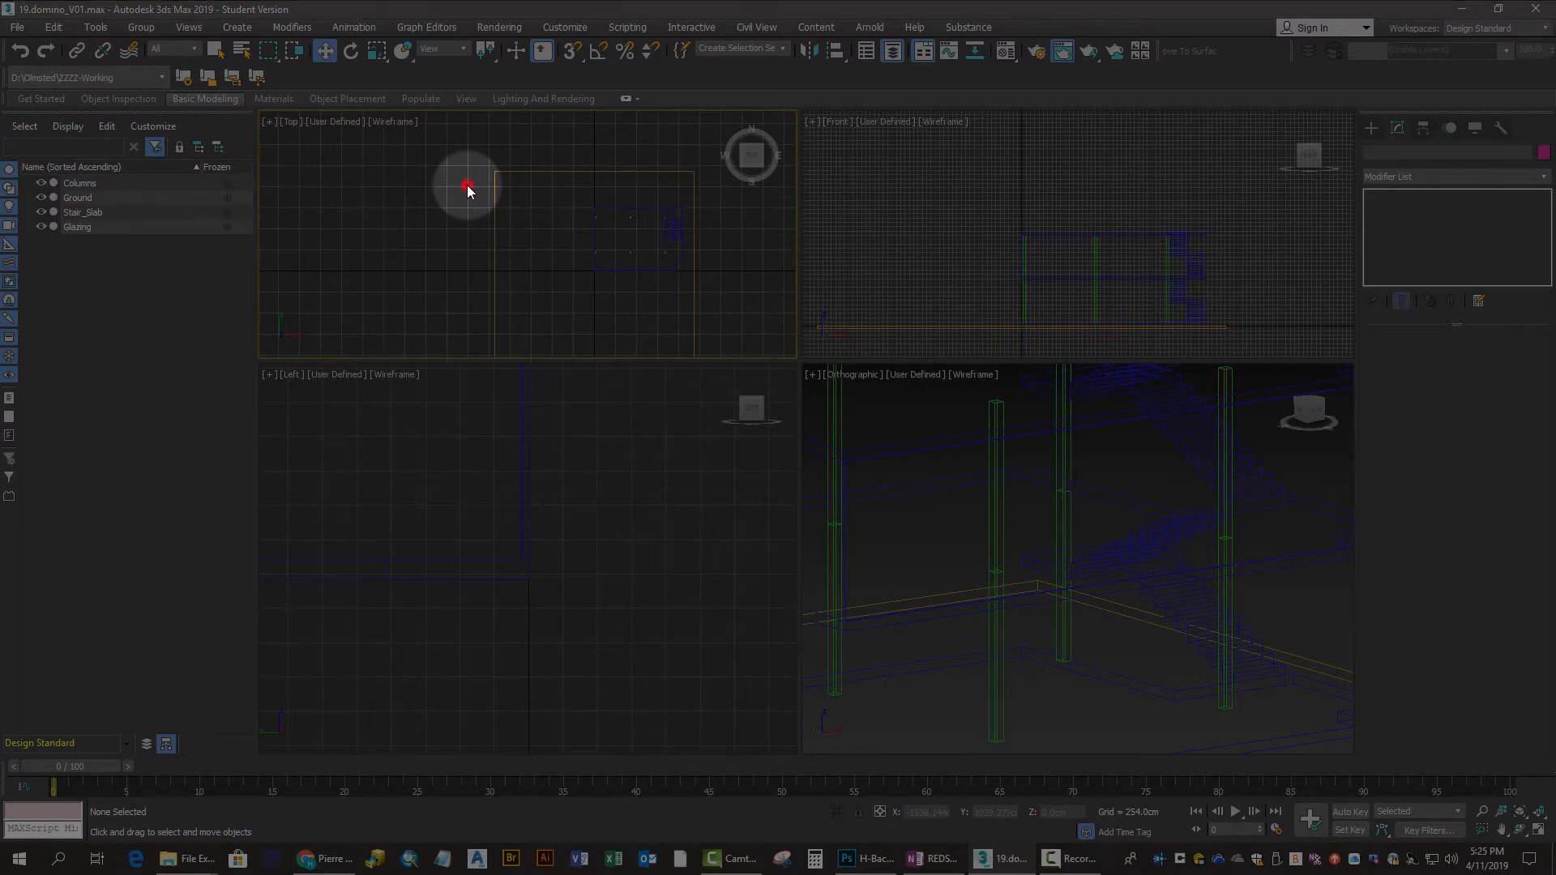
pyautogui.moveTo(1459, 203); pyautogui.dragTo(606, 180)
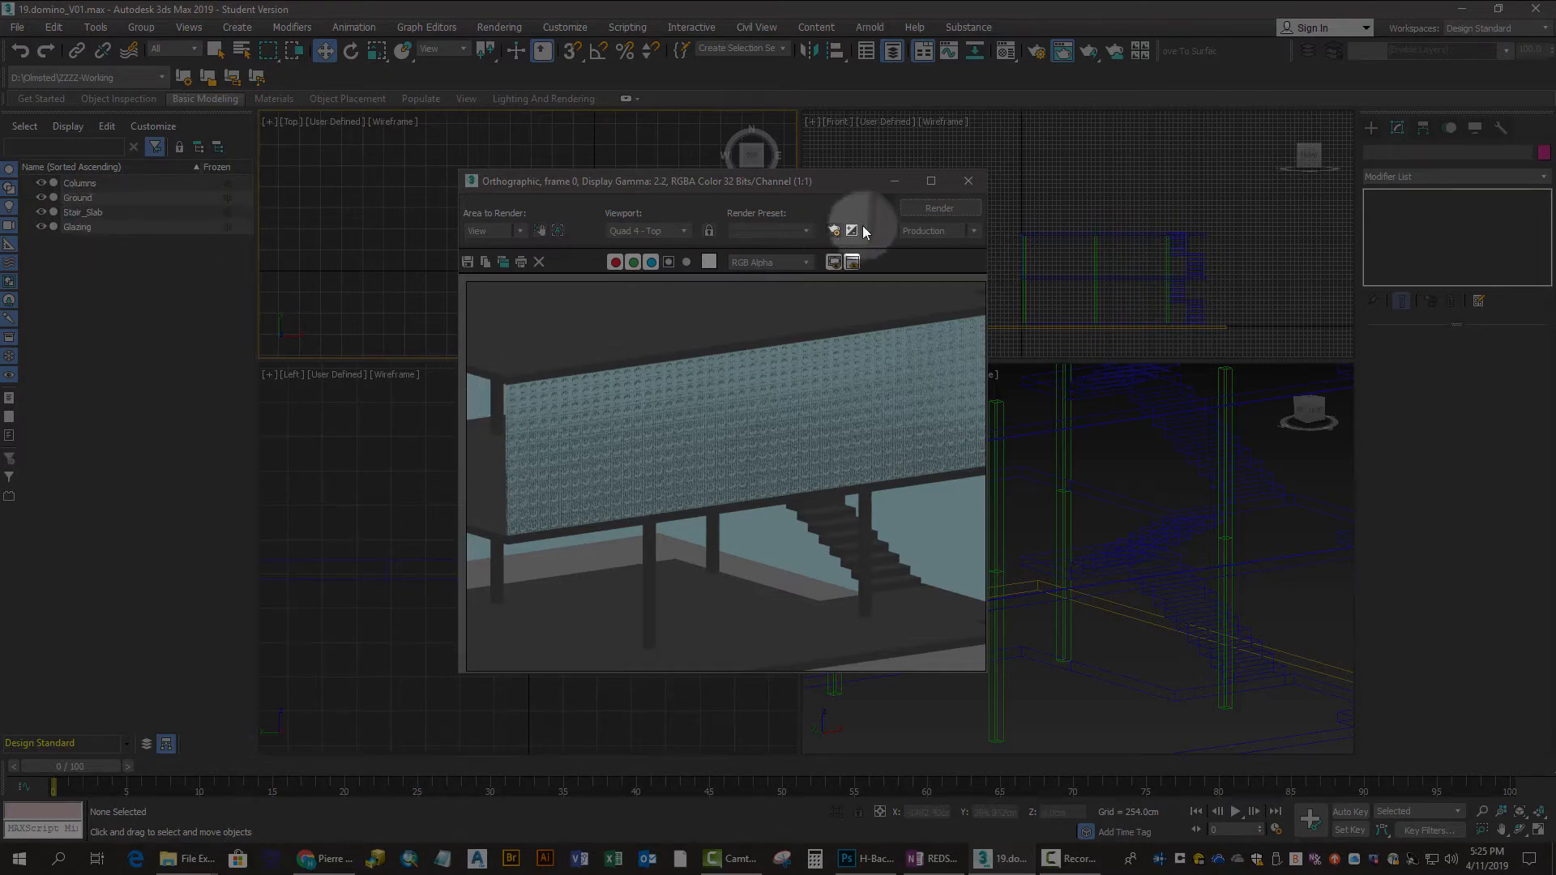
pyautogui.click(969, 181)
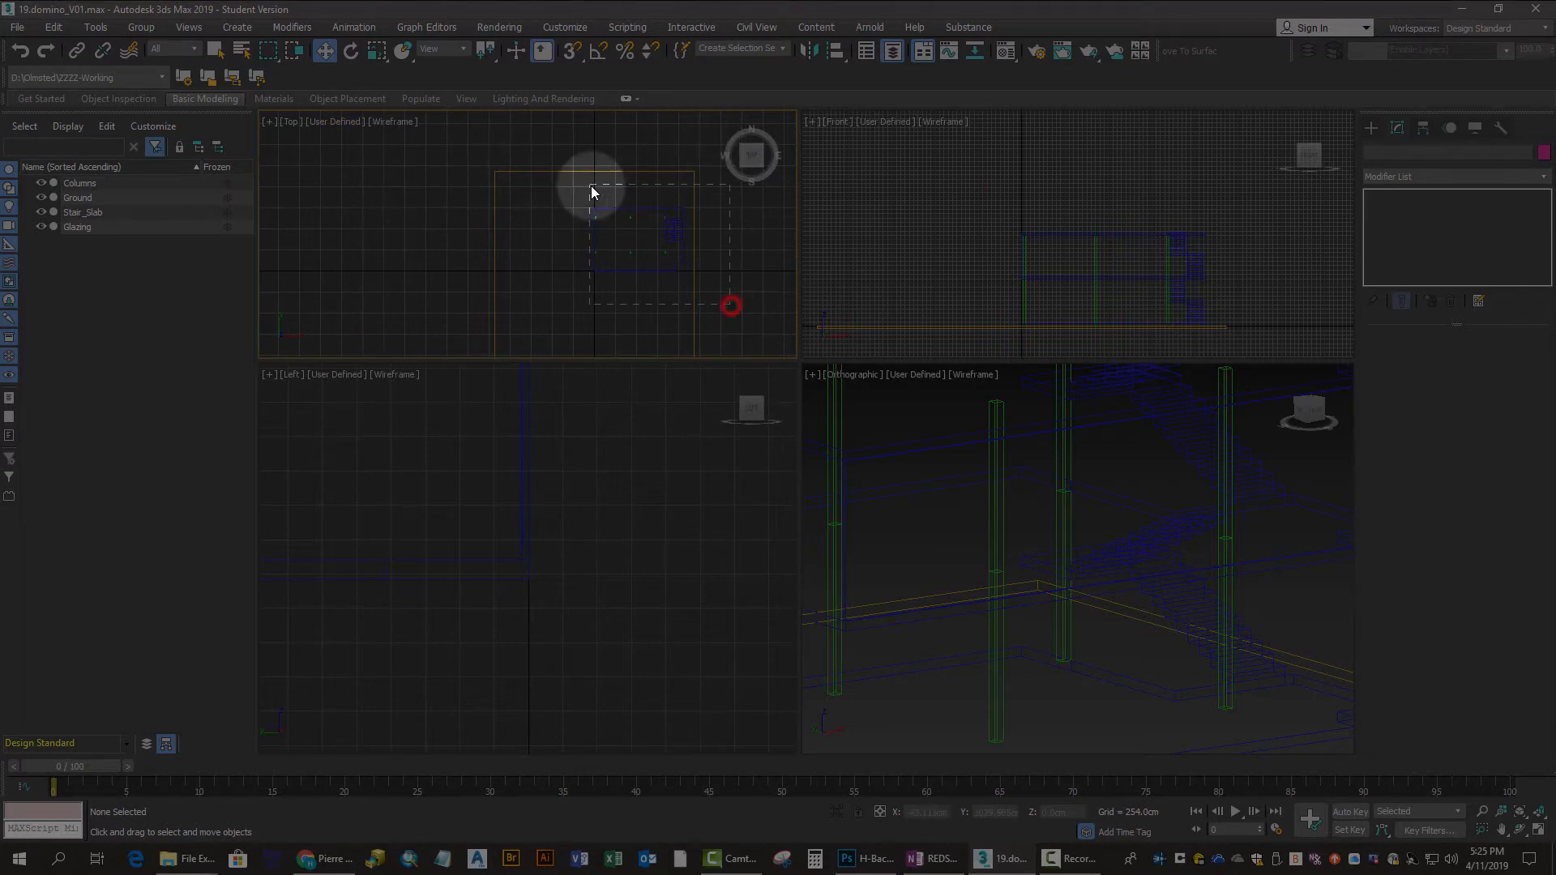
# Step: Select the Columns, Ground, Stair_Slab and Glazing objects and open the Game Exporter
pyautogui.moveTo(590, 187); pyautogui.dragTo(464, 162)
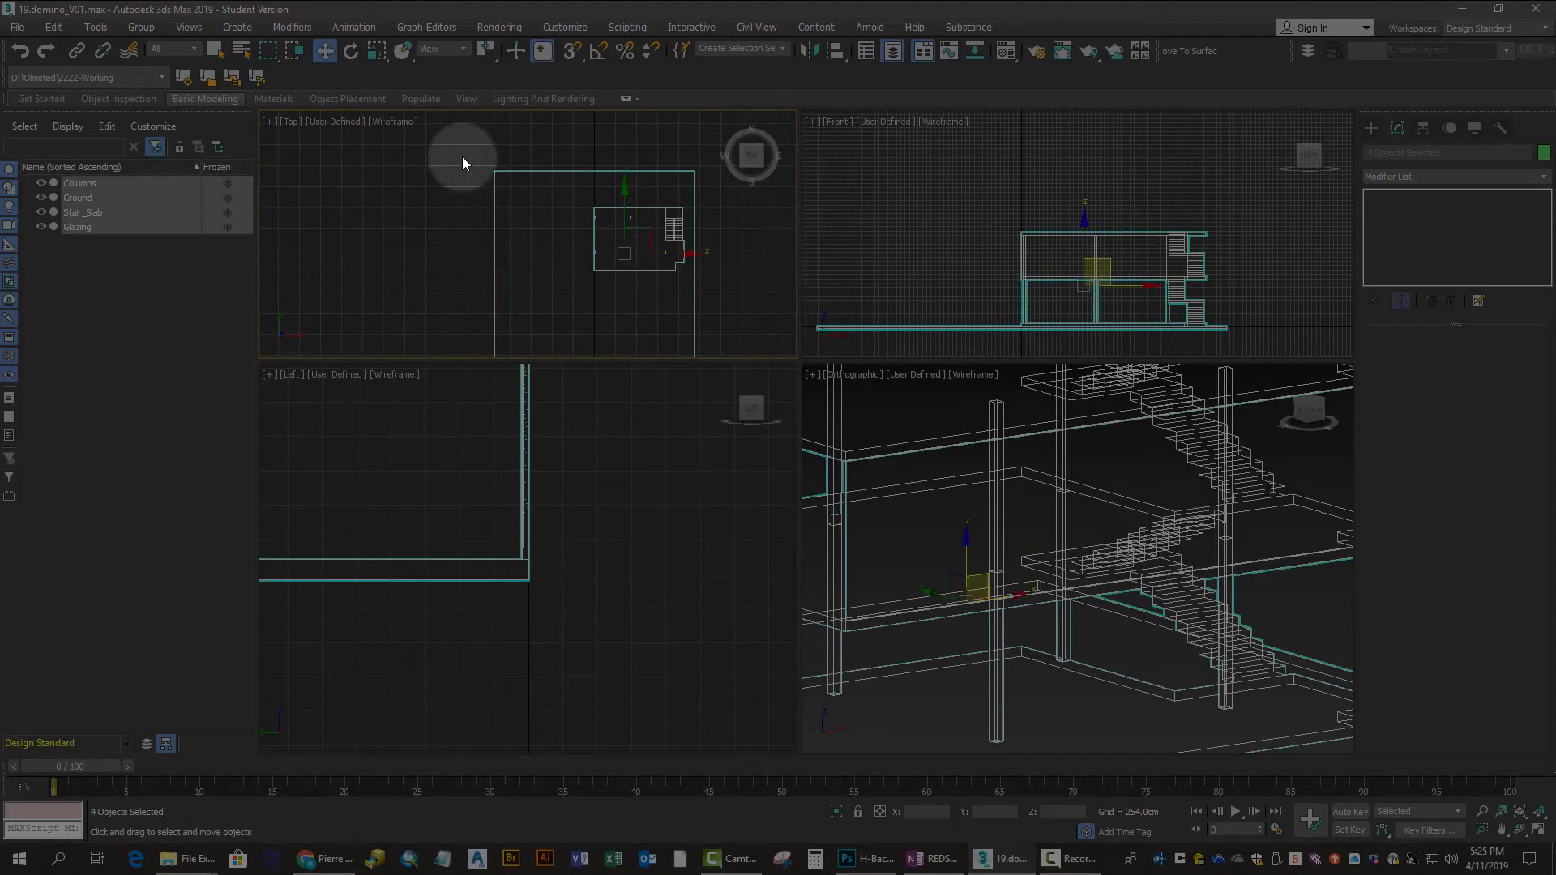
pyautogui.click(15, 28)
pyautogui.moveTo(86, 269)
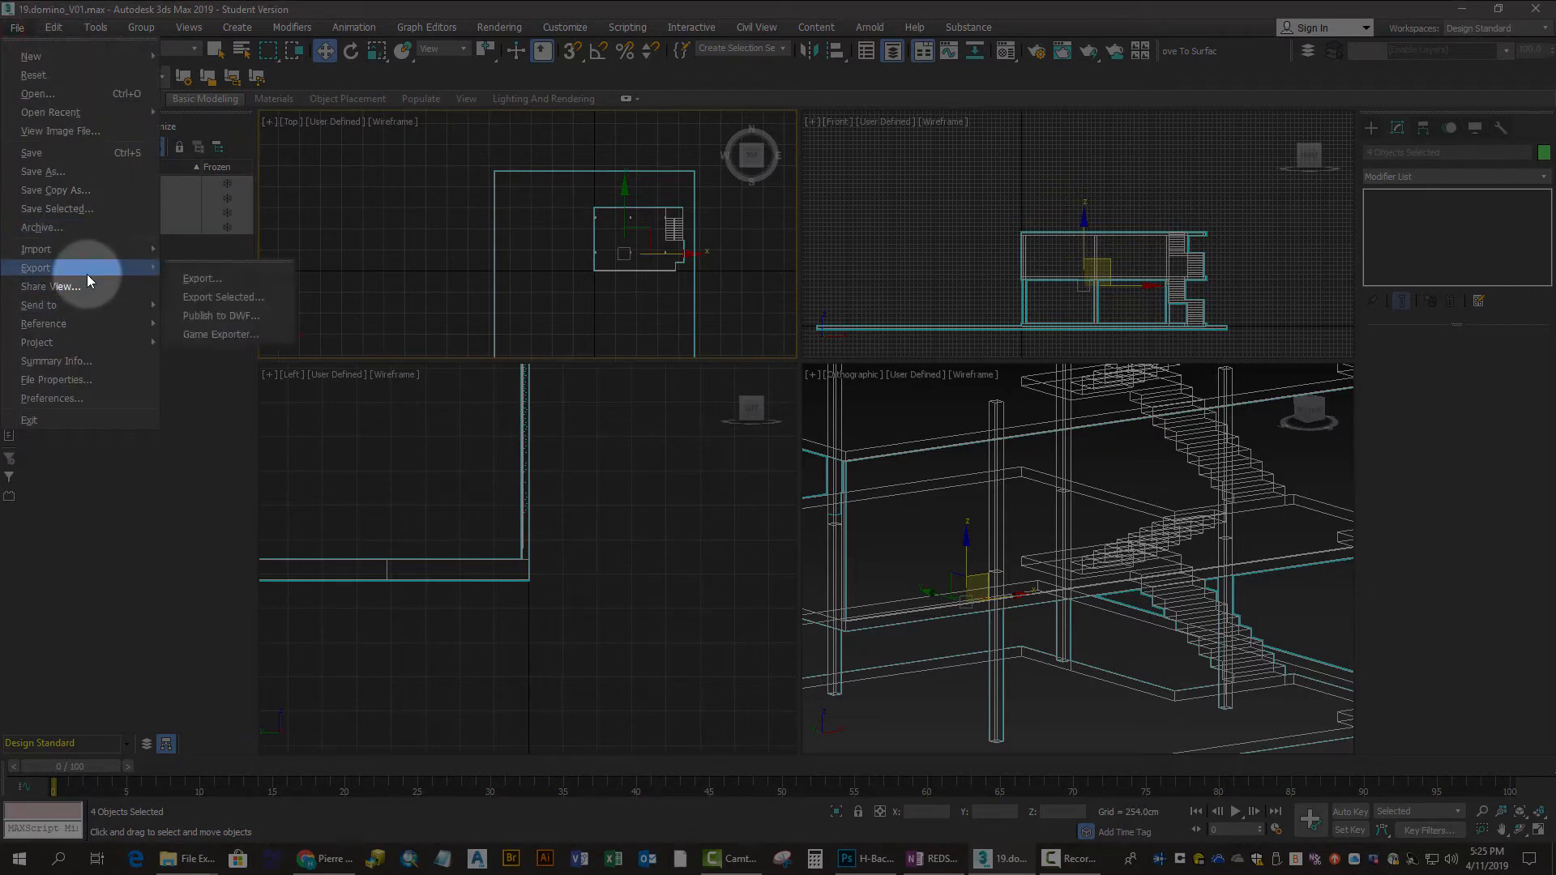
pyautogui.click(222, 336)
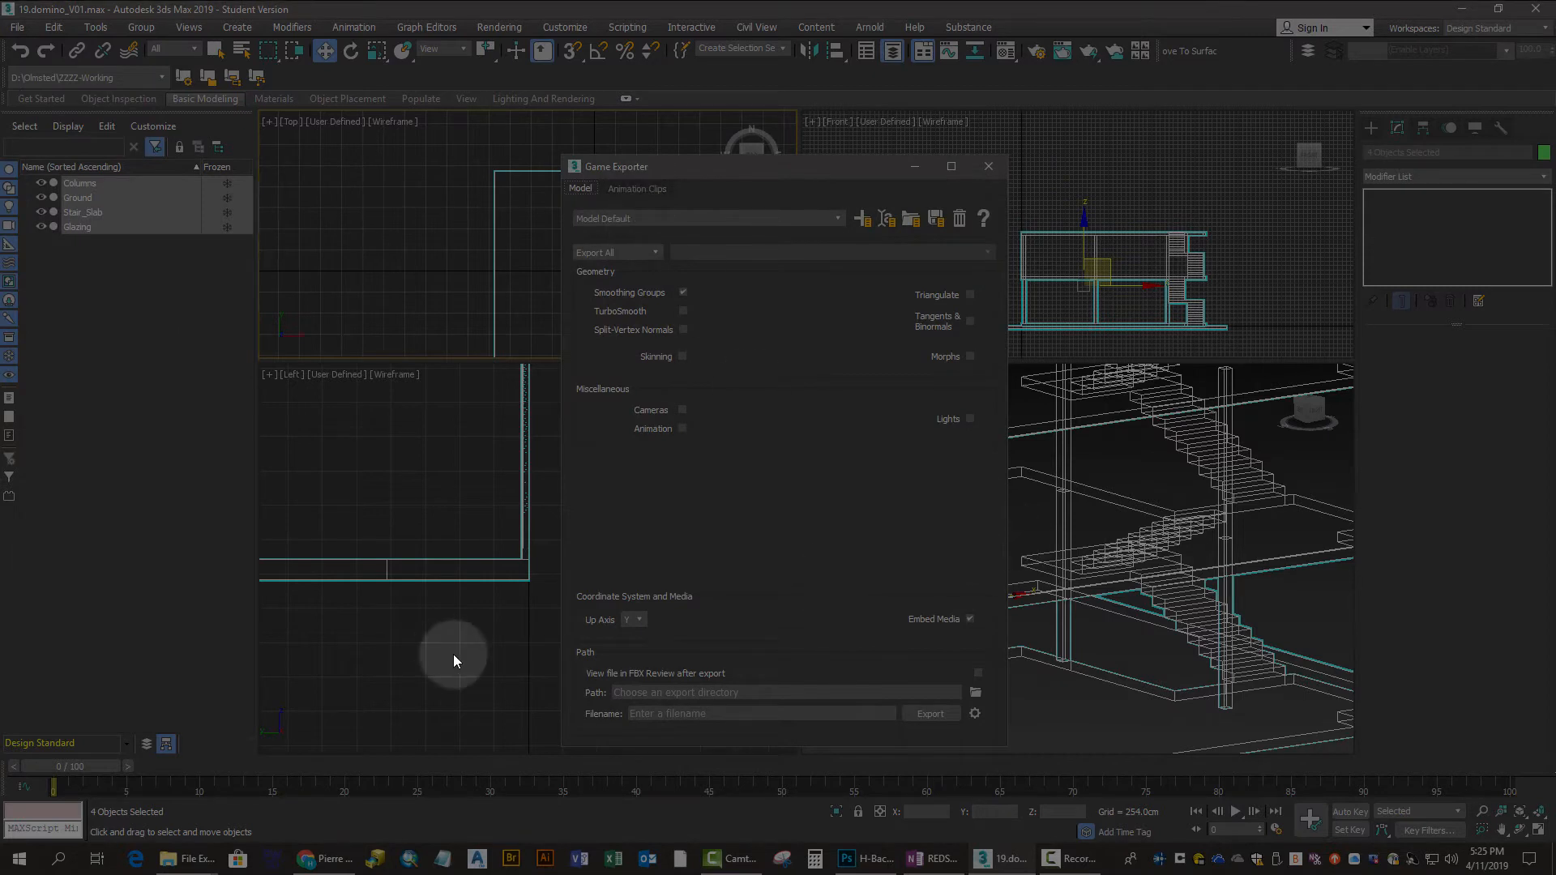
# Step: Set the export's up axis to Z and restrict the export to the selection
pyautogui.click(641, 623)
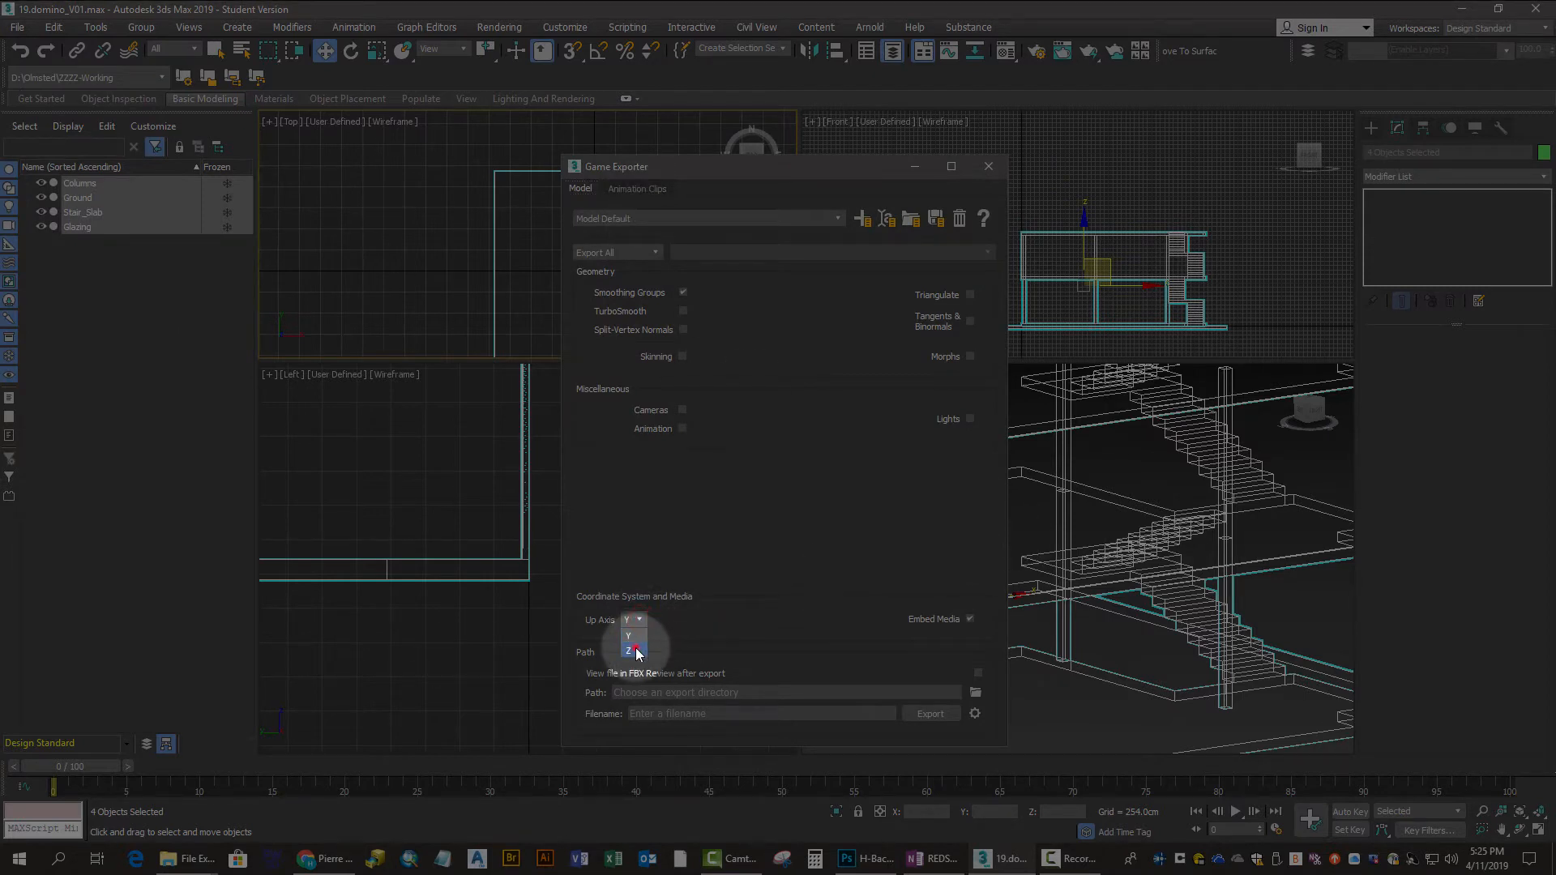
pyautogui.click(629, 636)
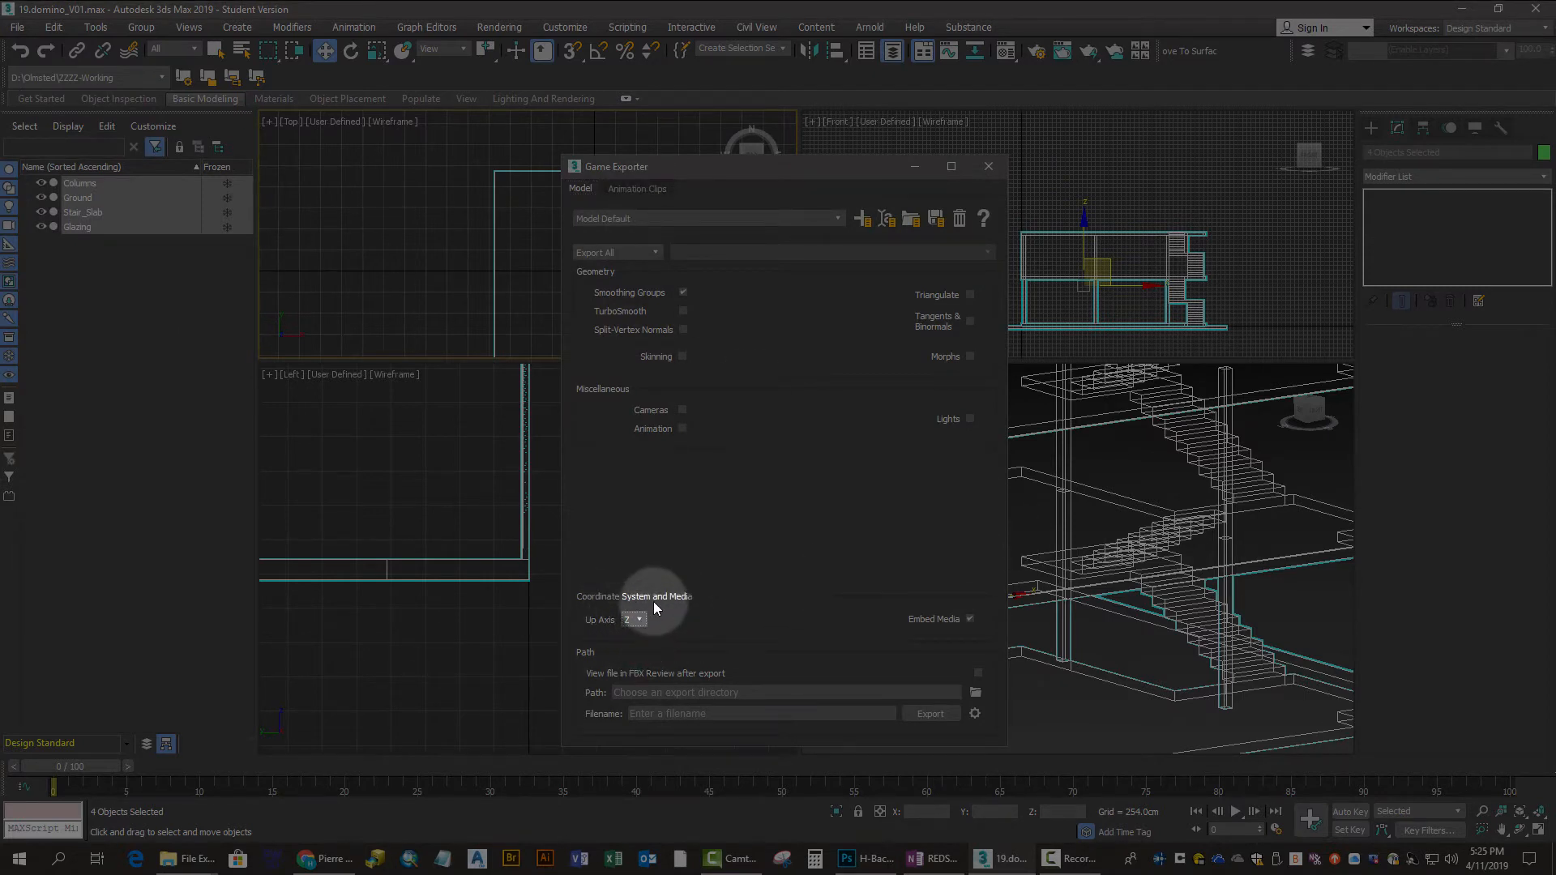
pyautogui.click(654, 253)
pyautogui.click(622, 271)
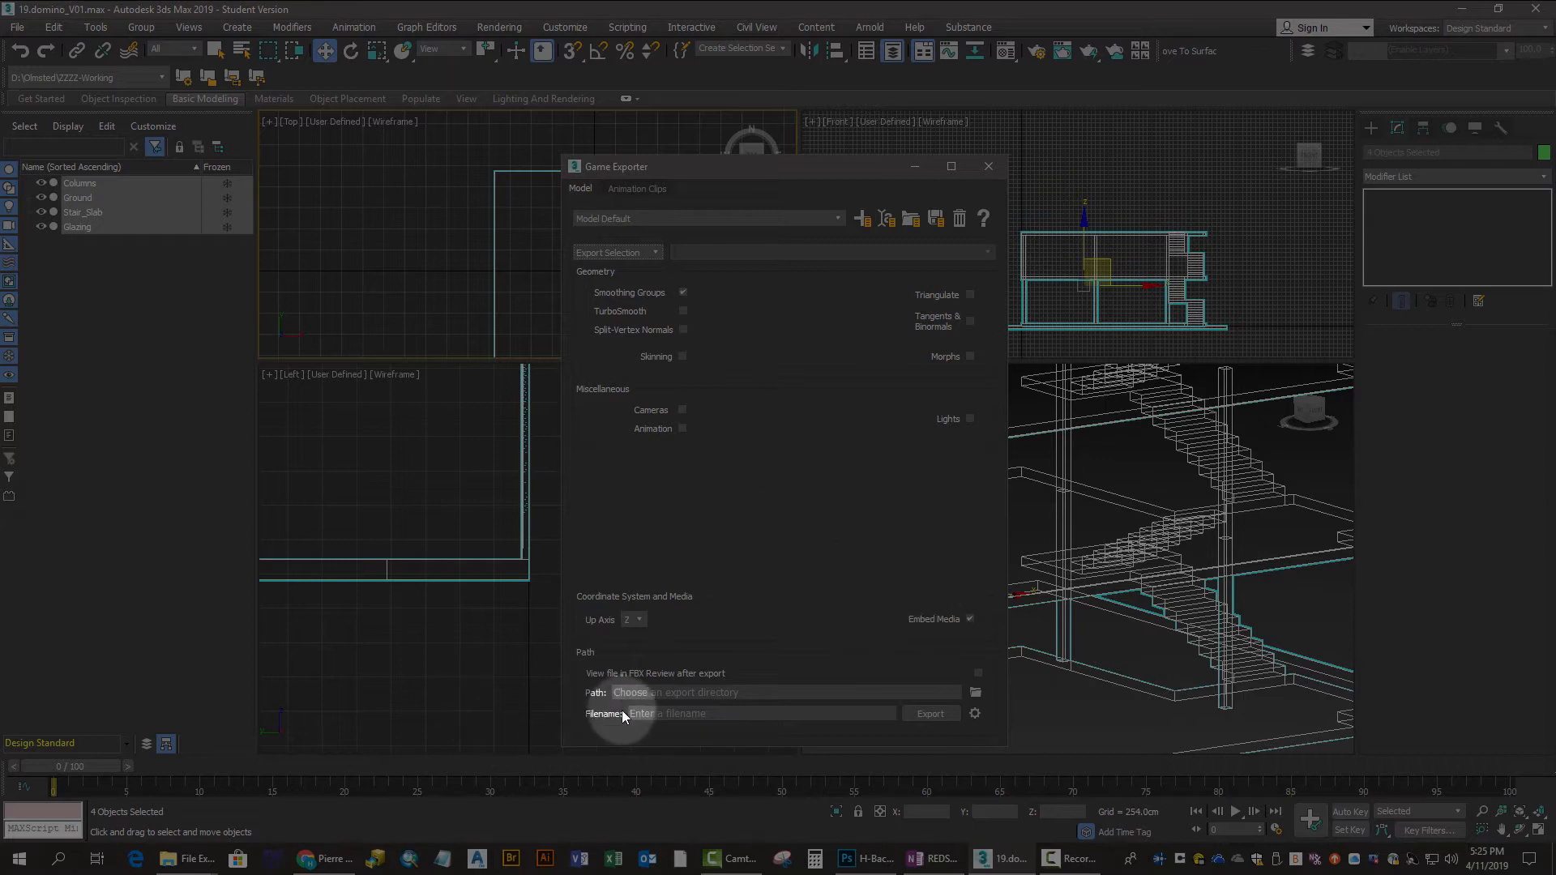
# Step: Set the export directory to D:\Olmsted\ZZZZ-Working\export
pyautogui.click(975, 695)
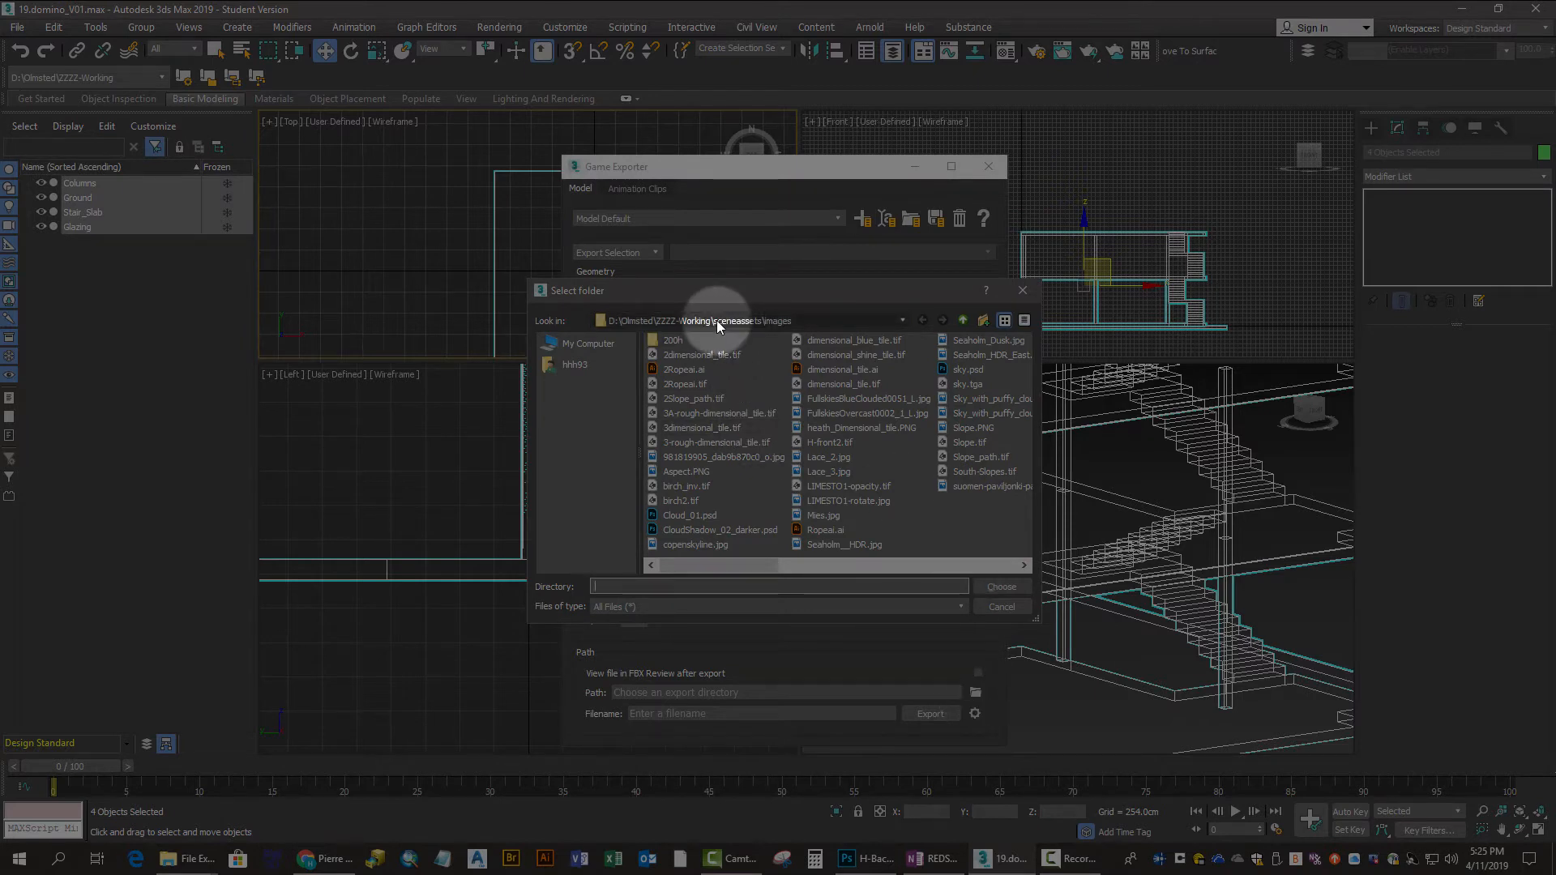
pyautogui.click(687, 320)
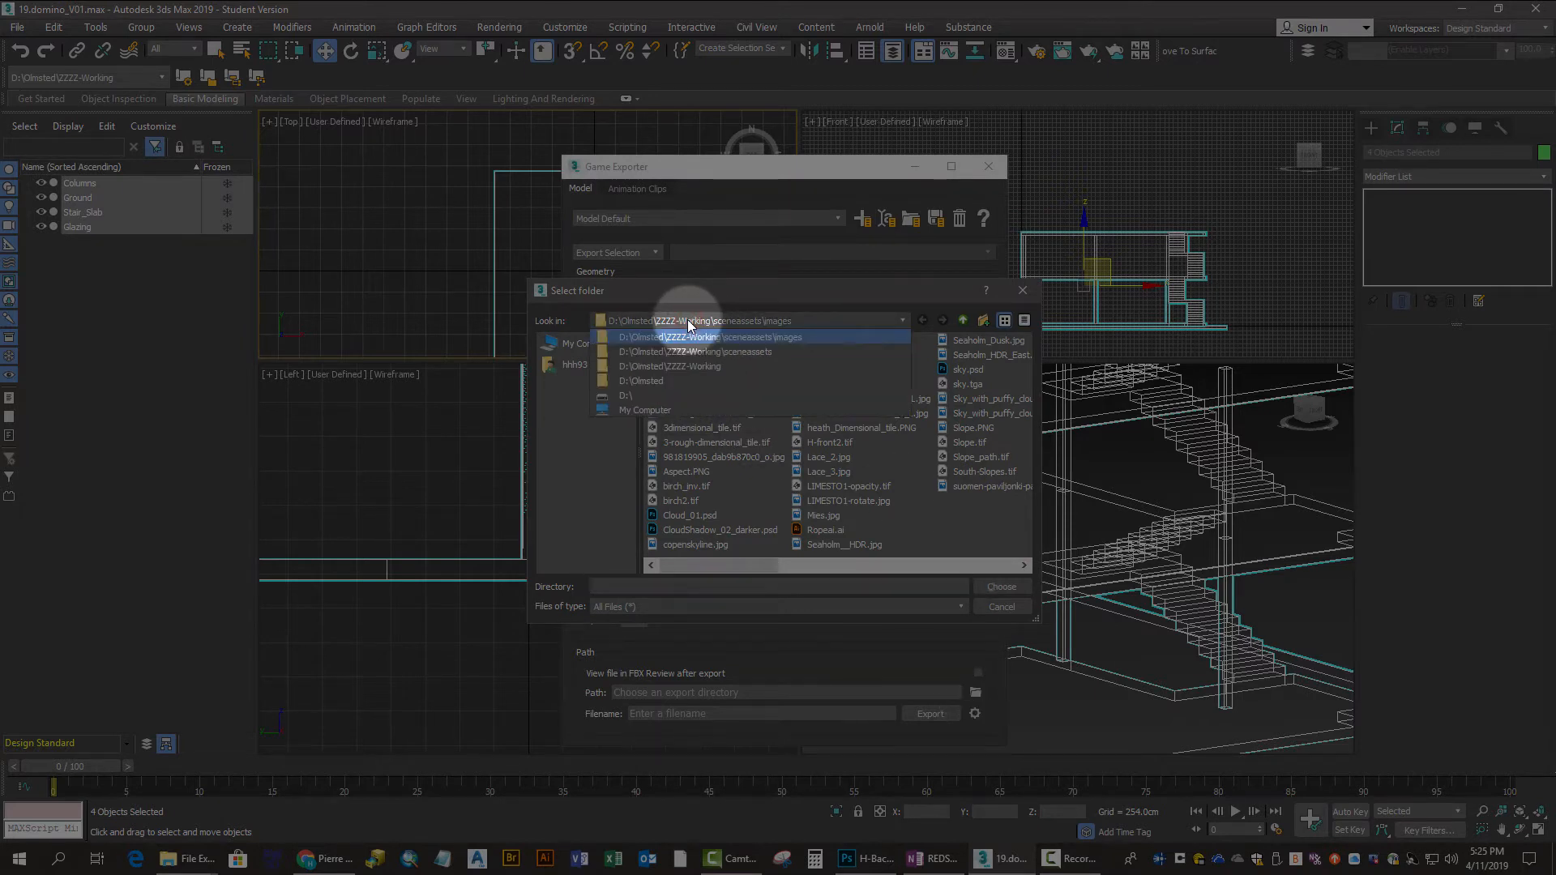
pyautogui.click(687, 319)
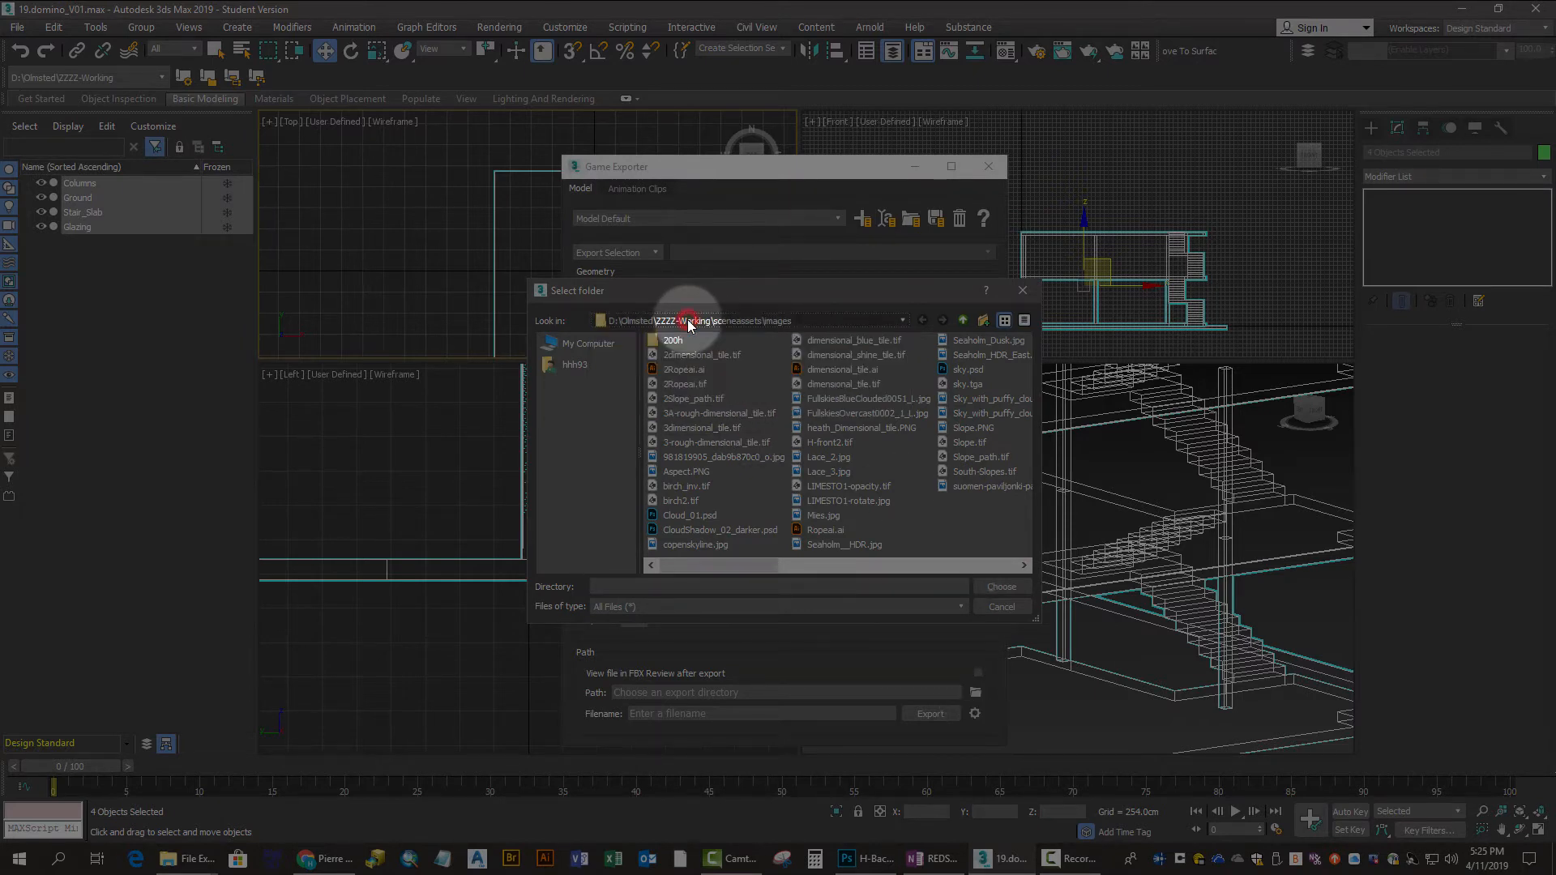
pyautogui.click(963, 321)
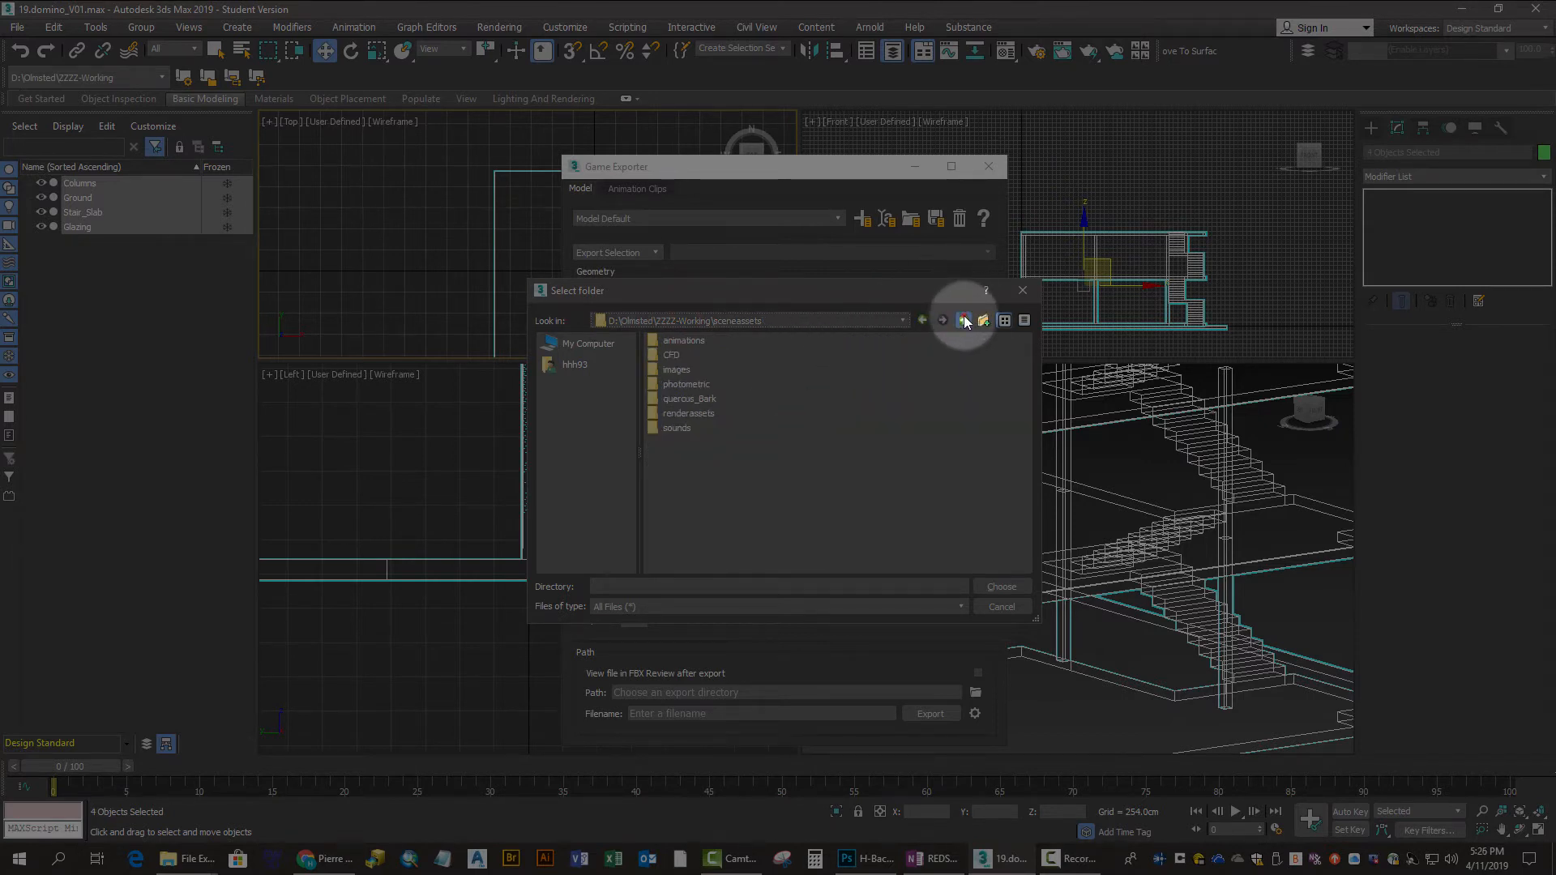
pyautogui.click(965, 321)
pyautogui.click(679, 398)
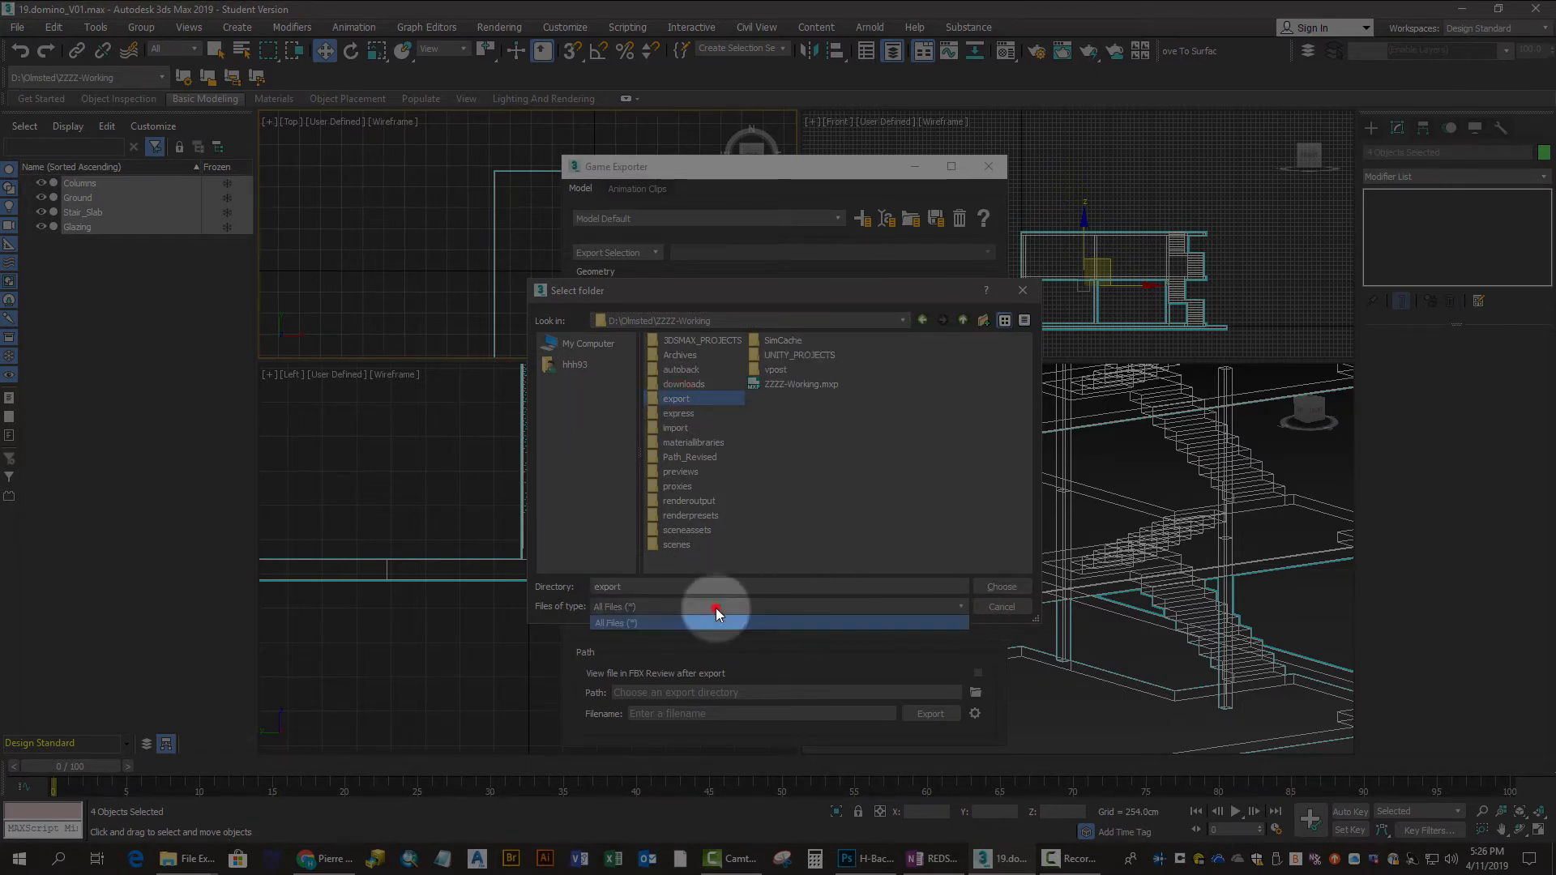
pyautogui.click(984, 585)
# Step: Export the selected objects with the filename 19Domino and close the Game Exporter
pyautogui.click(746, 715)
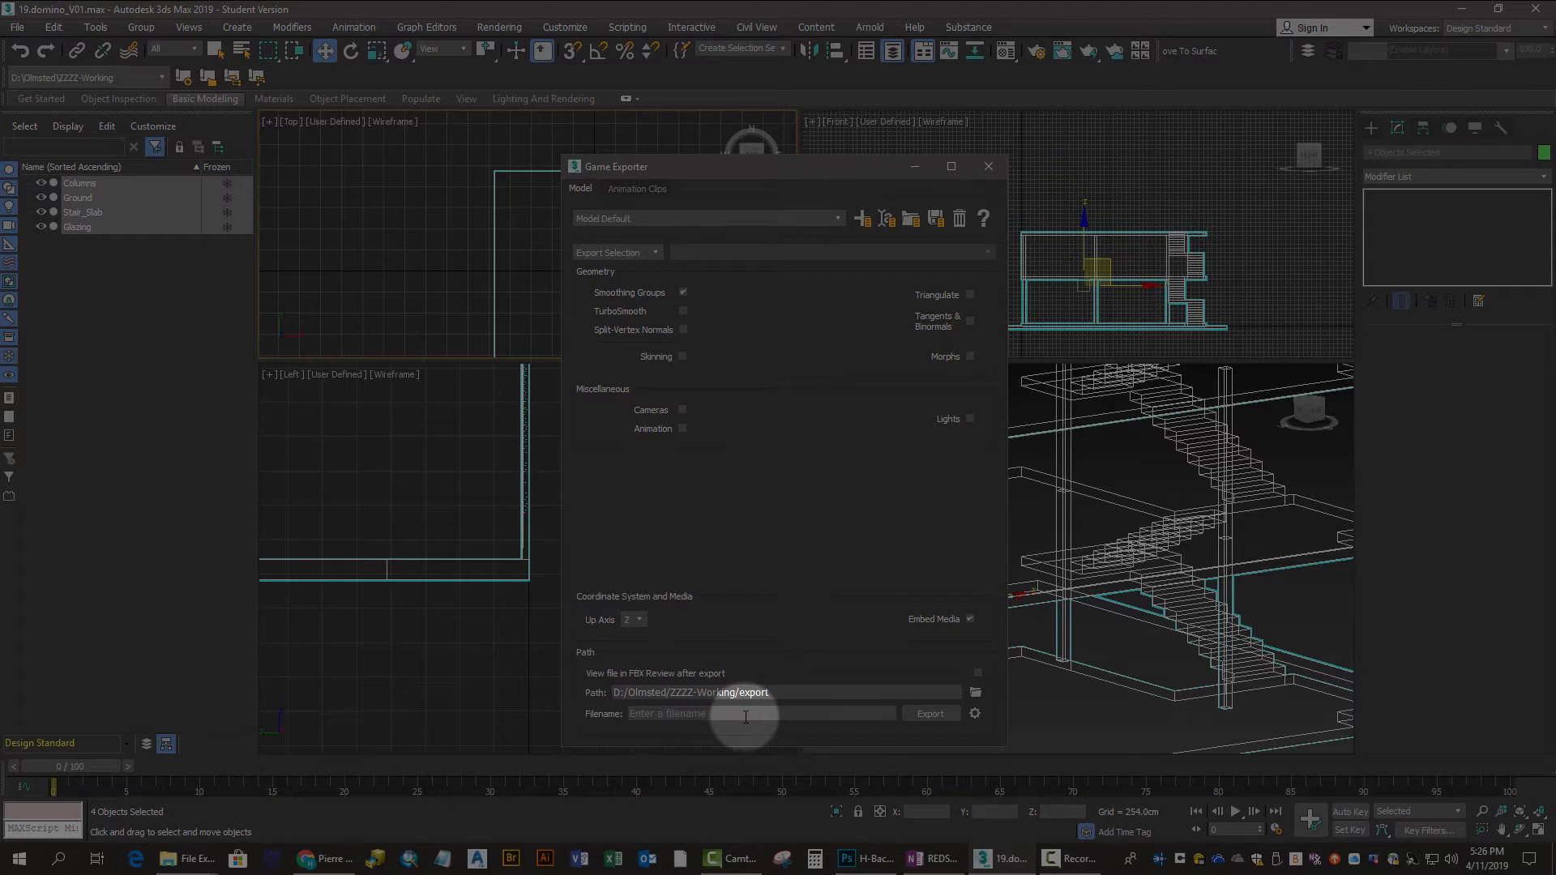
pyautogui.write('19Domino')
pyautogui.click(942, 715)
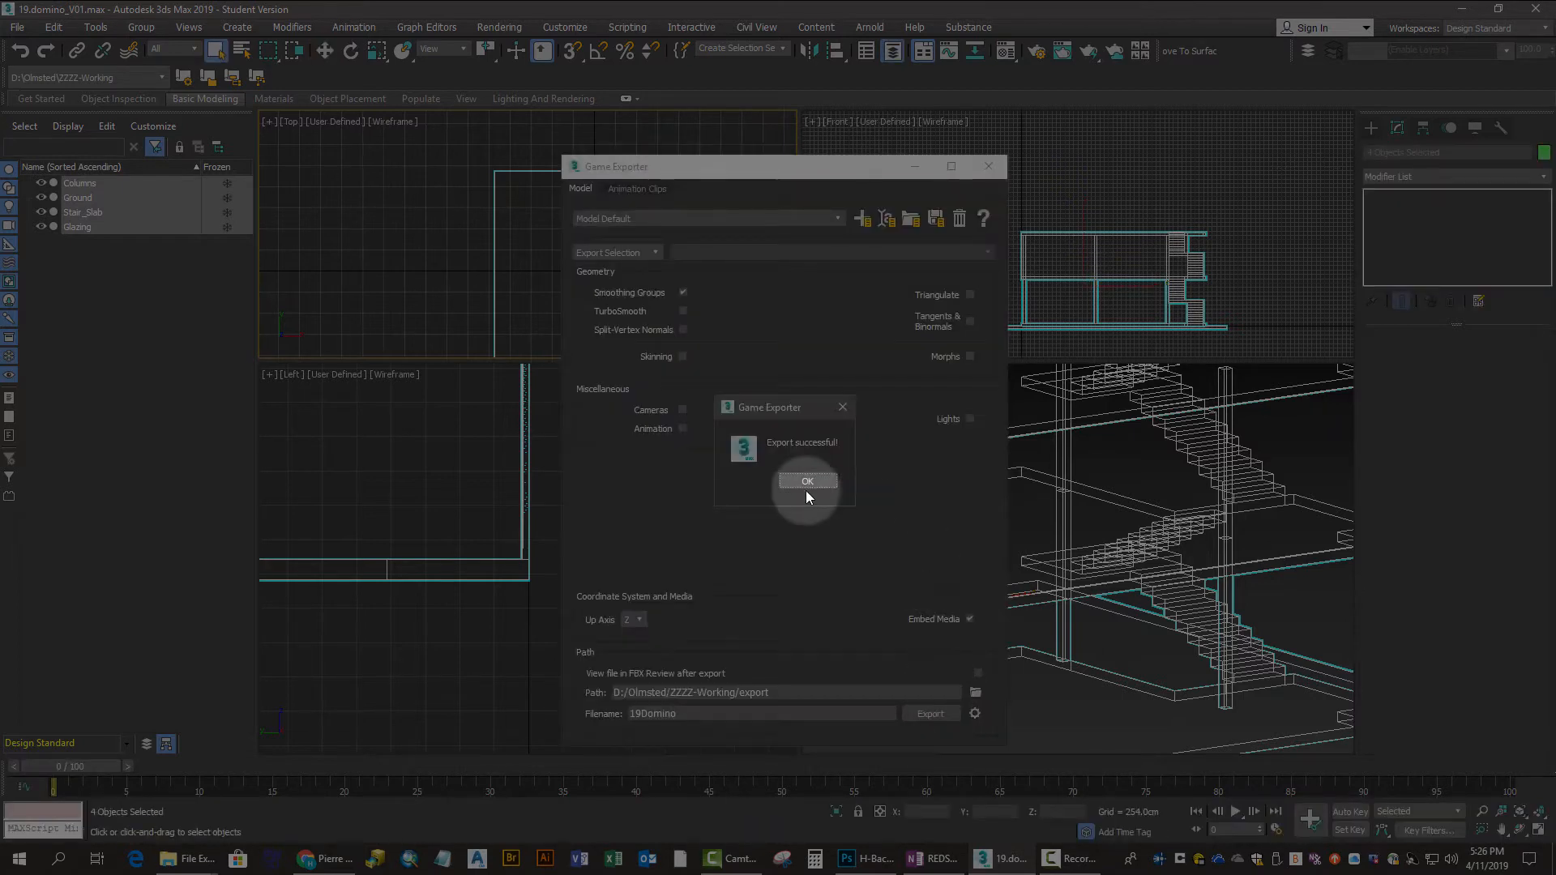
pyautogui.click(806, 483)
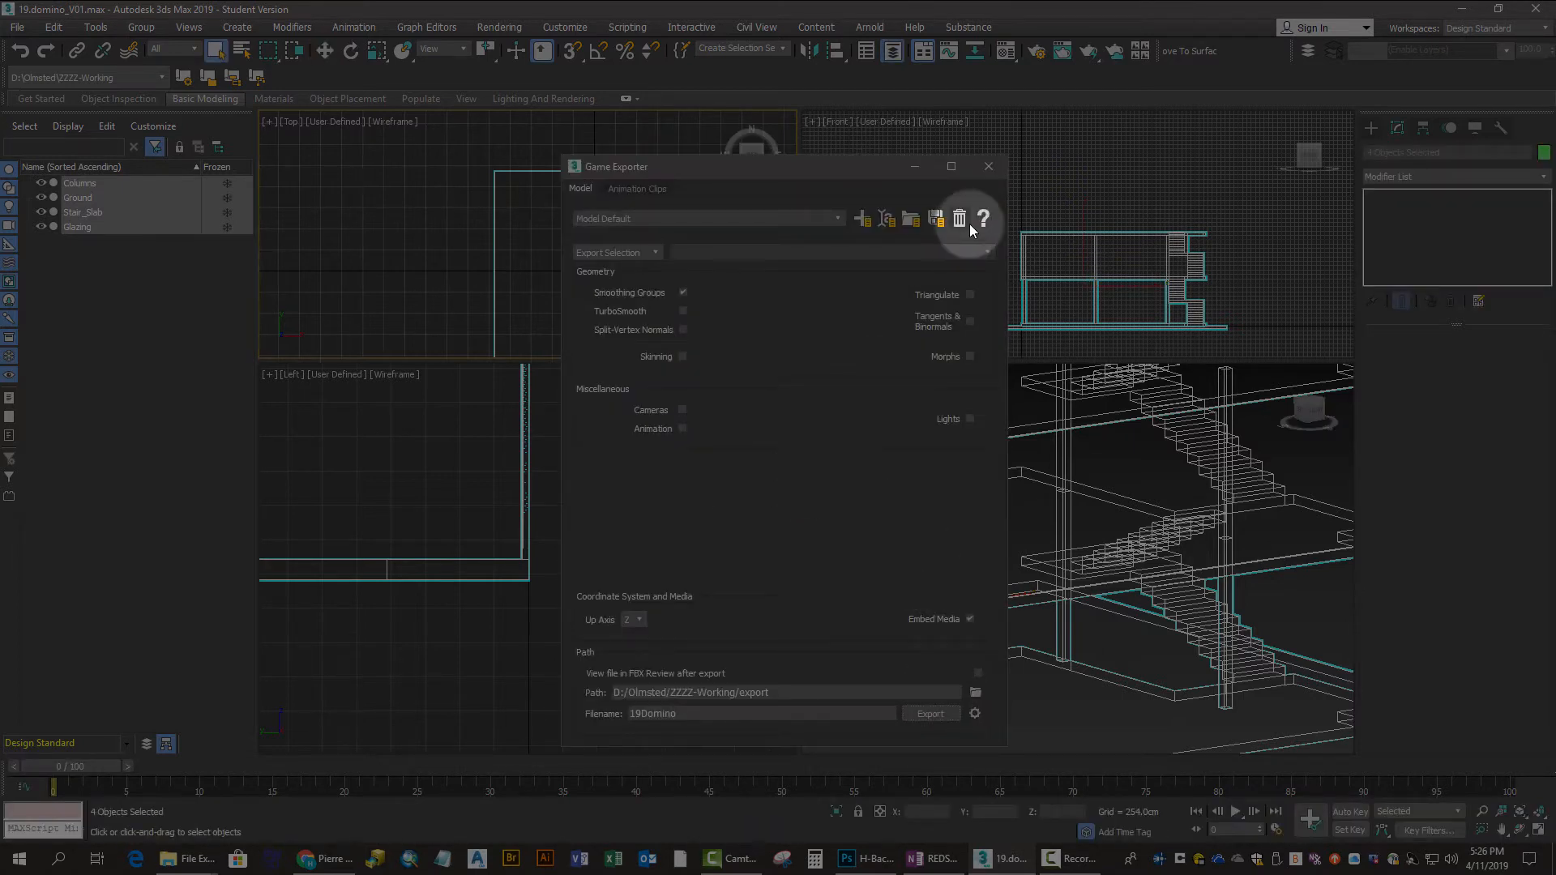
pyautogui.click(988, 167)
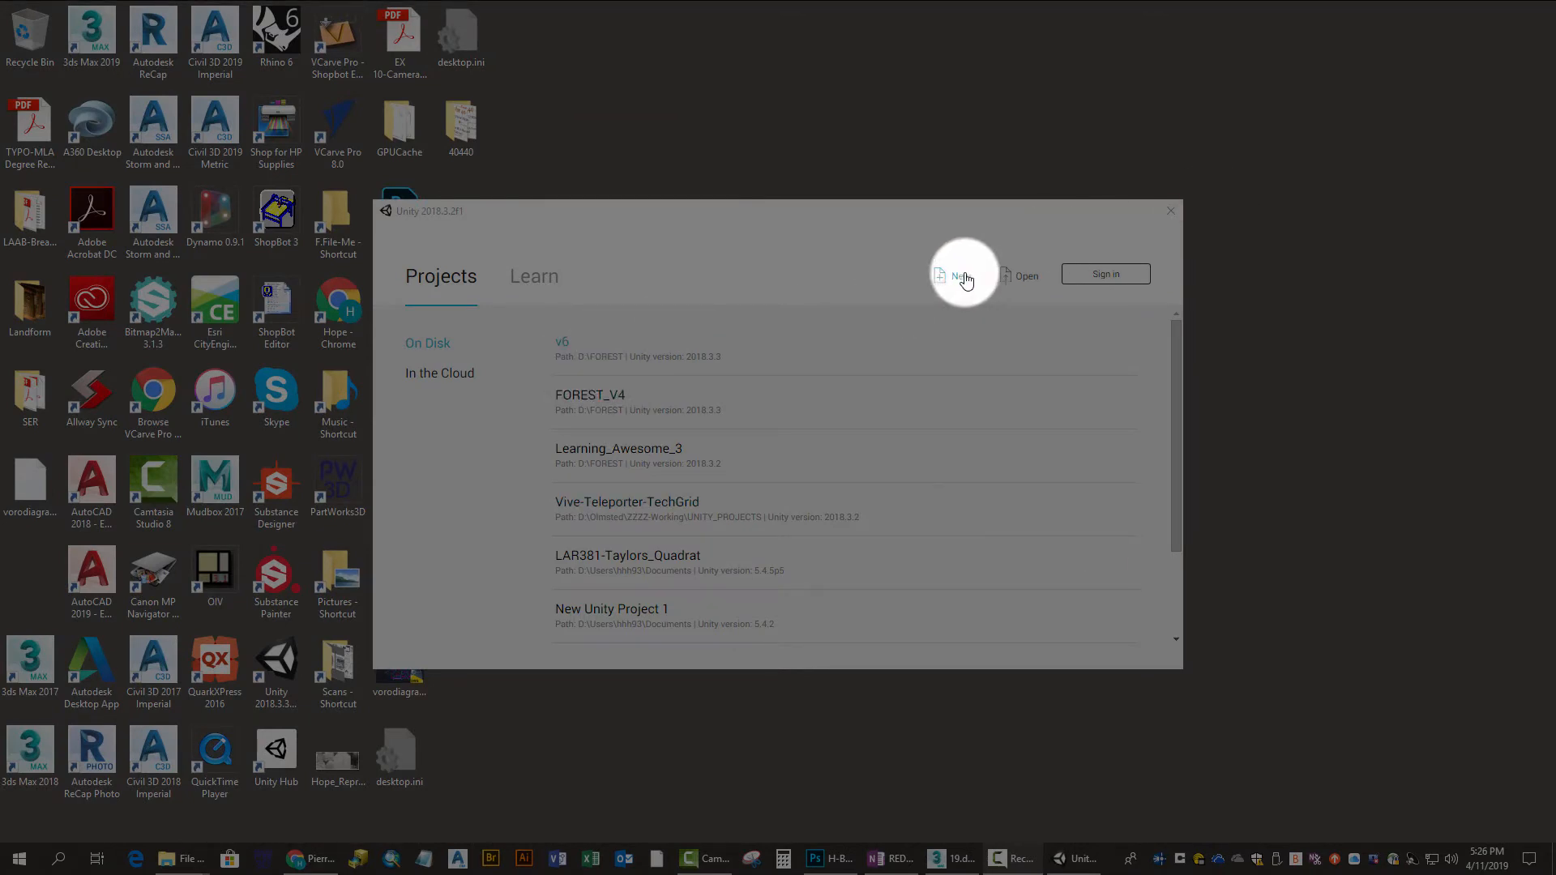
# Step: In Unity, create a new 3D project named 19Domino in D:\FOREST and skip the editor update
pyautogui.click(940, 275)
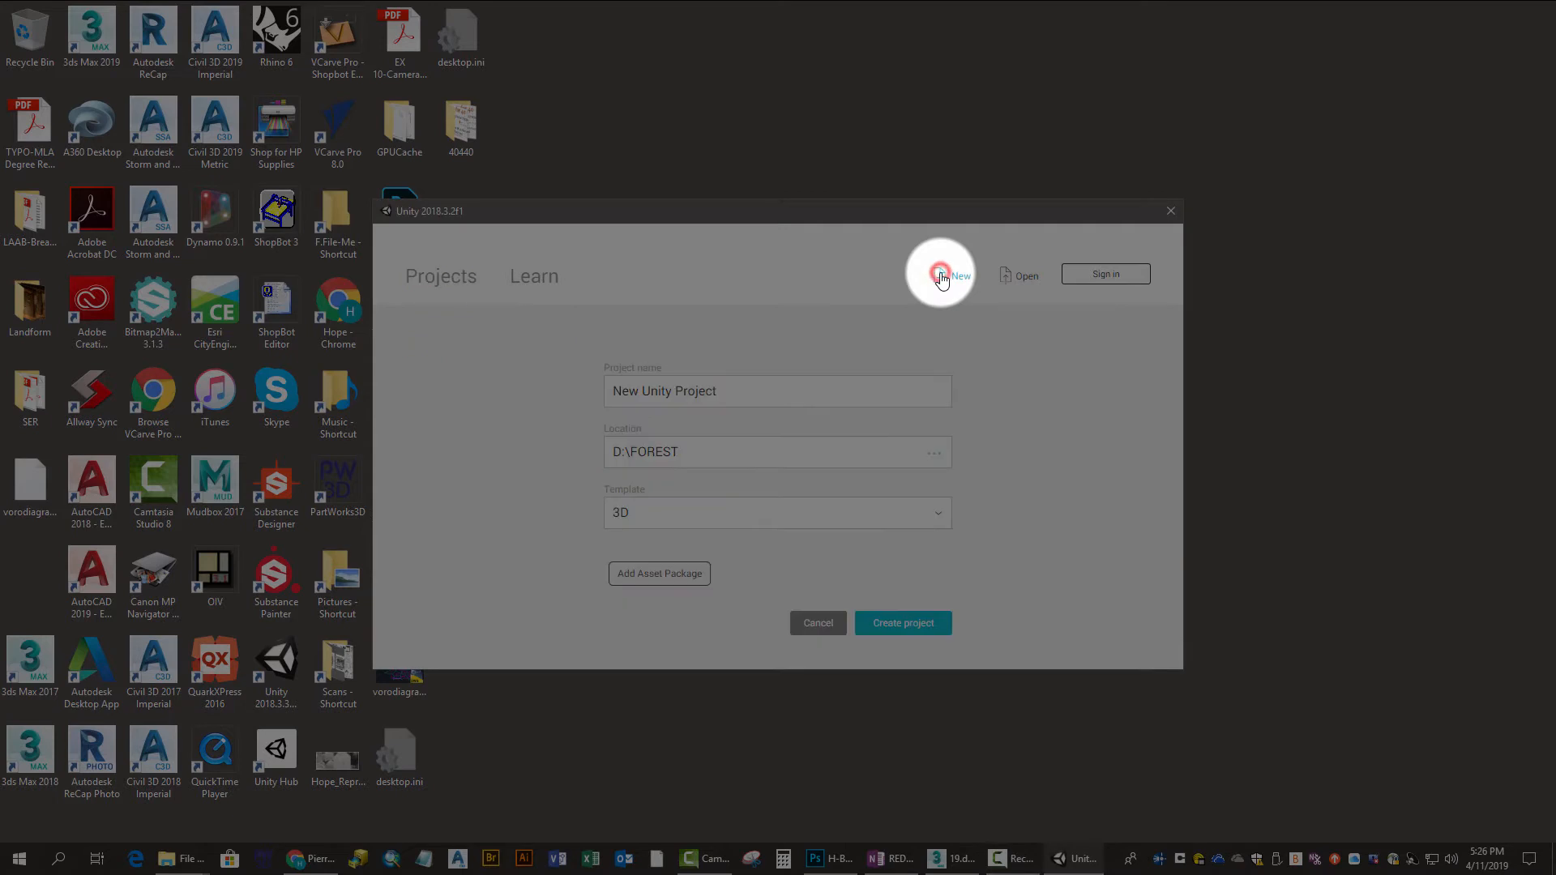
pyautogui.click(713, 391)
pyautogui.moveTo(727, 391); pyautogui.dragTo(599, 395)
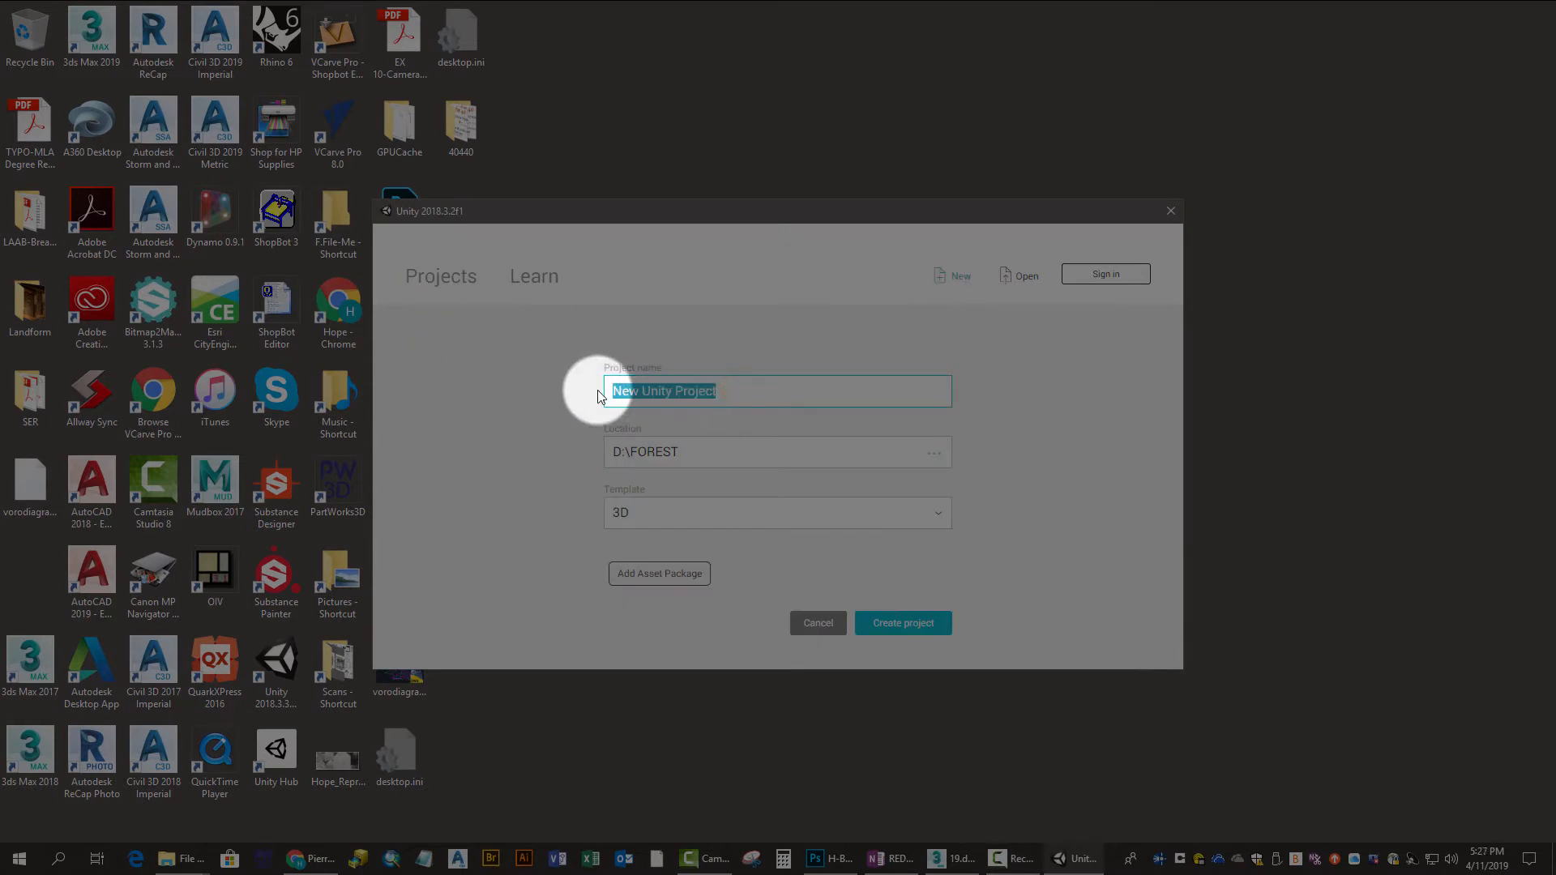
pyautogui.write('19Domin')
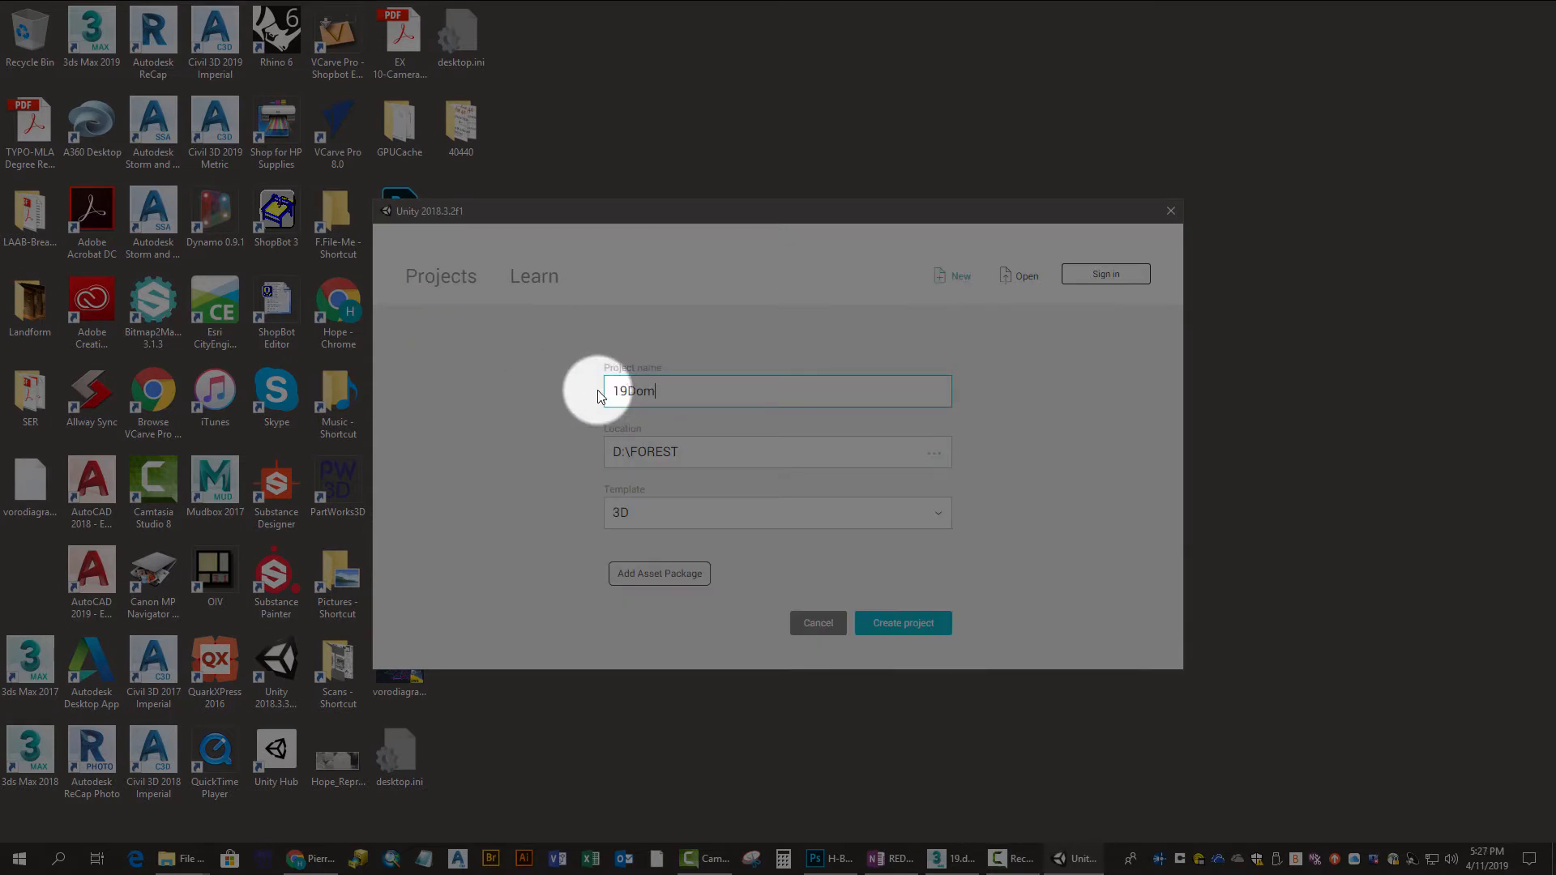
pyautogui.write('o')
pyautogui.press('Return')
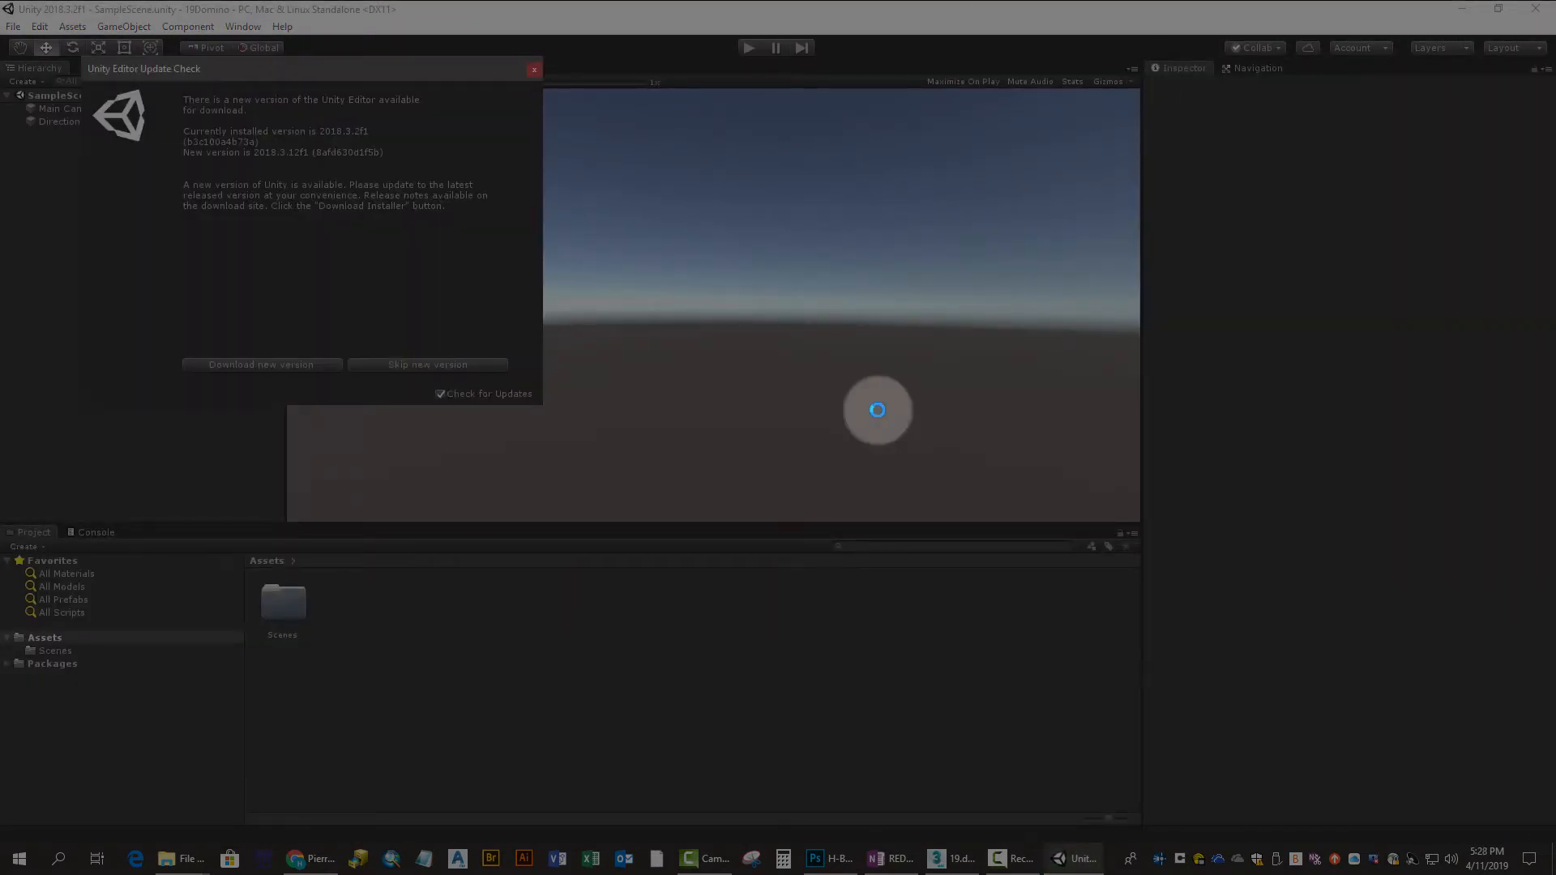
pyautogui.click(391, 363)
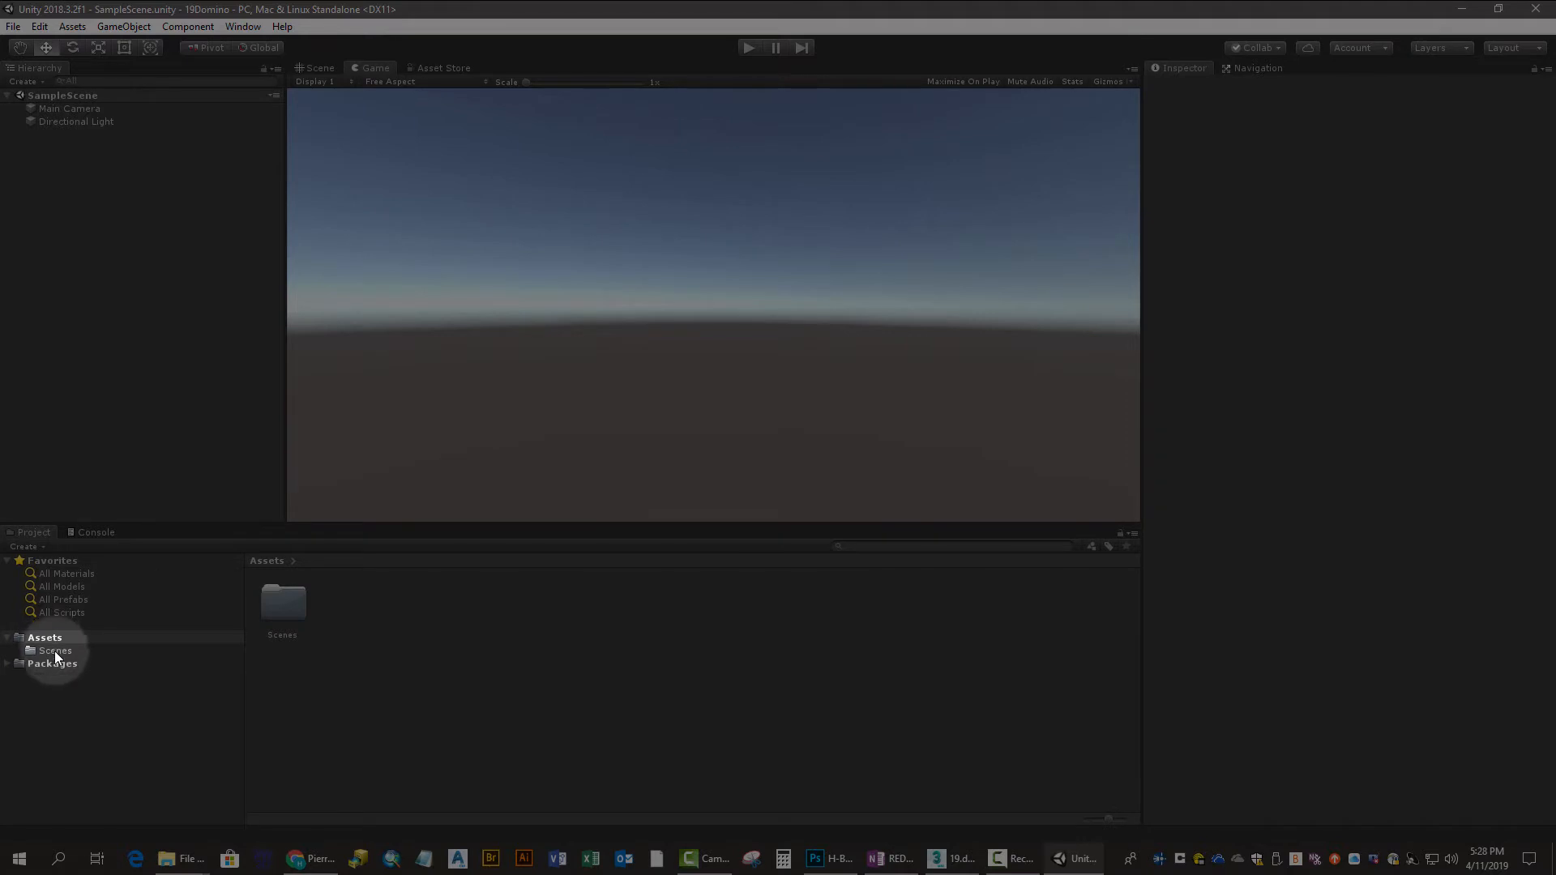
# Step: Select the Scenes folder in the project's assets and start importing a new asset
pyautogui.click(8, 664)
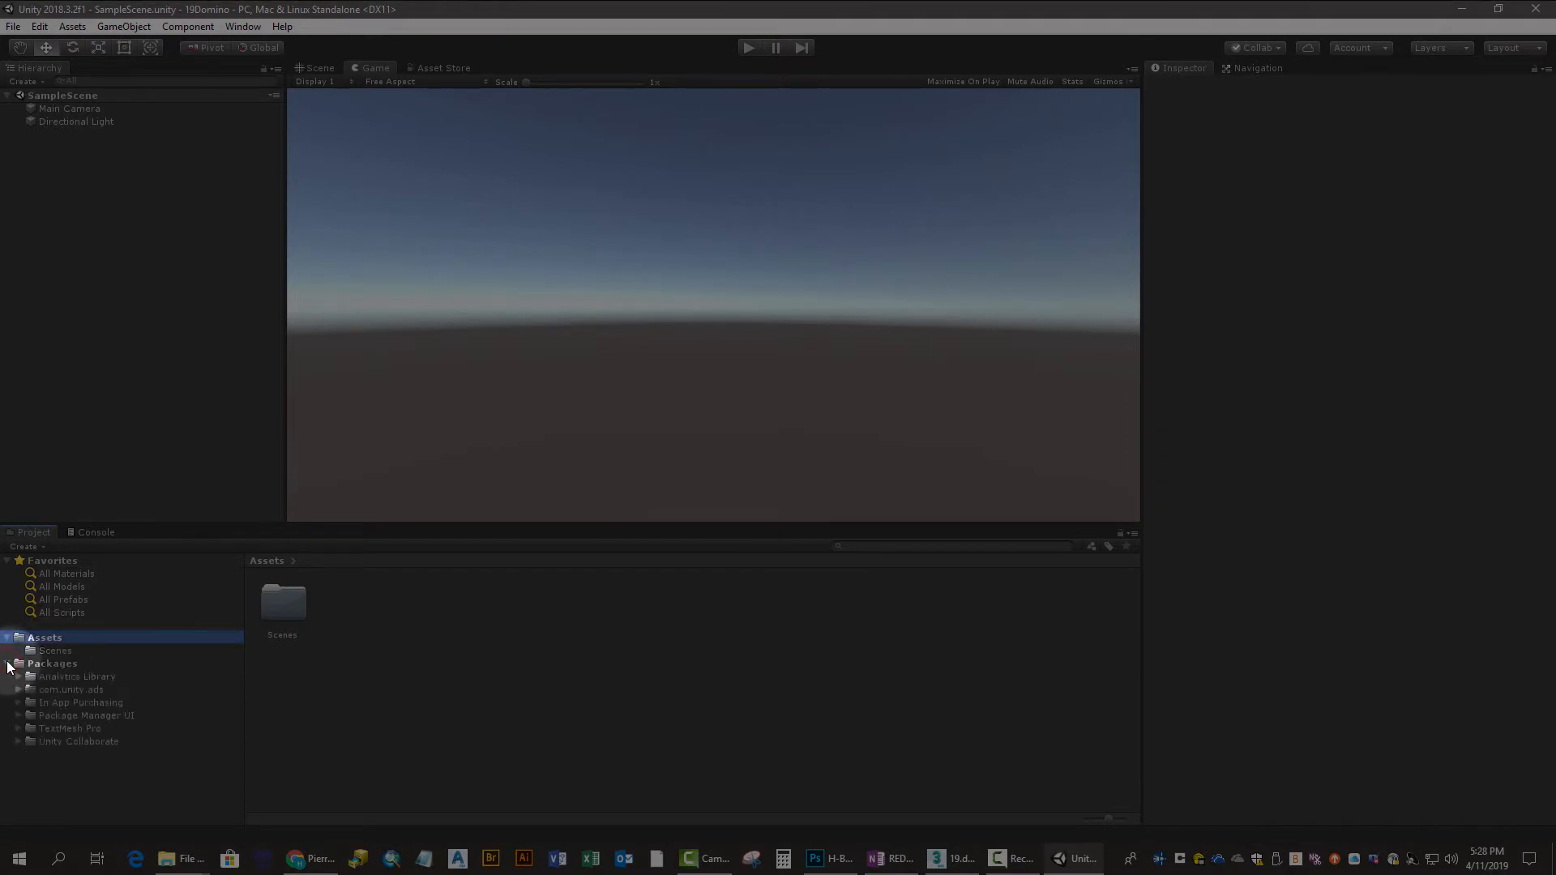
pyautogui.click(8, 663)
pyautogui.click(299, 604)
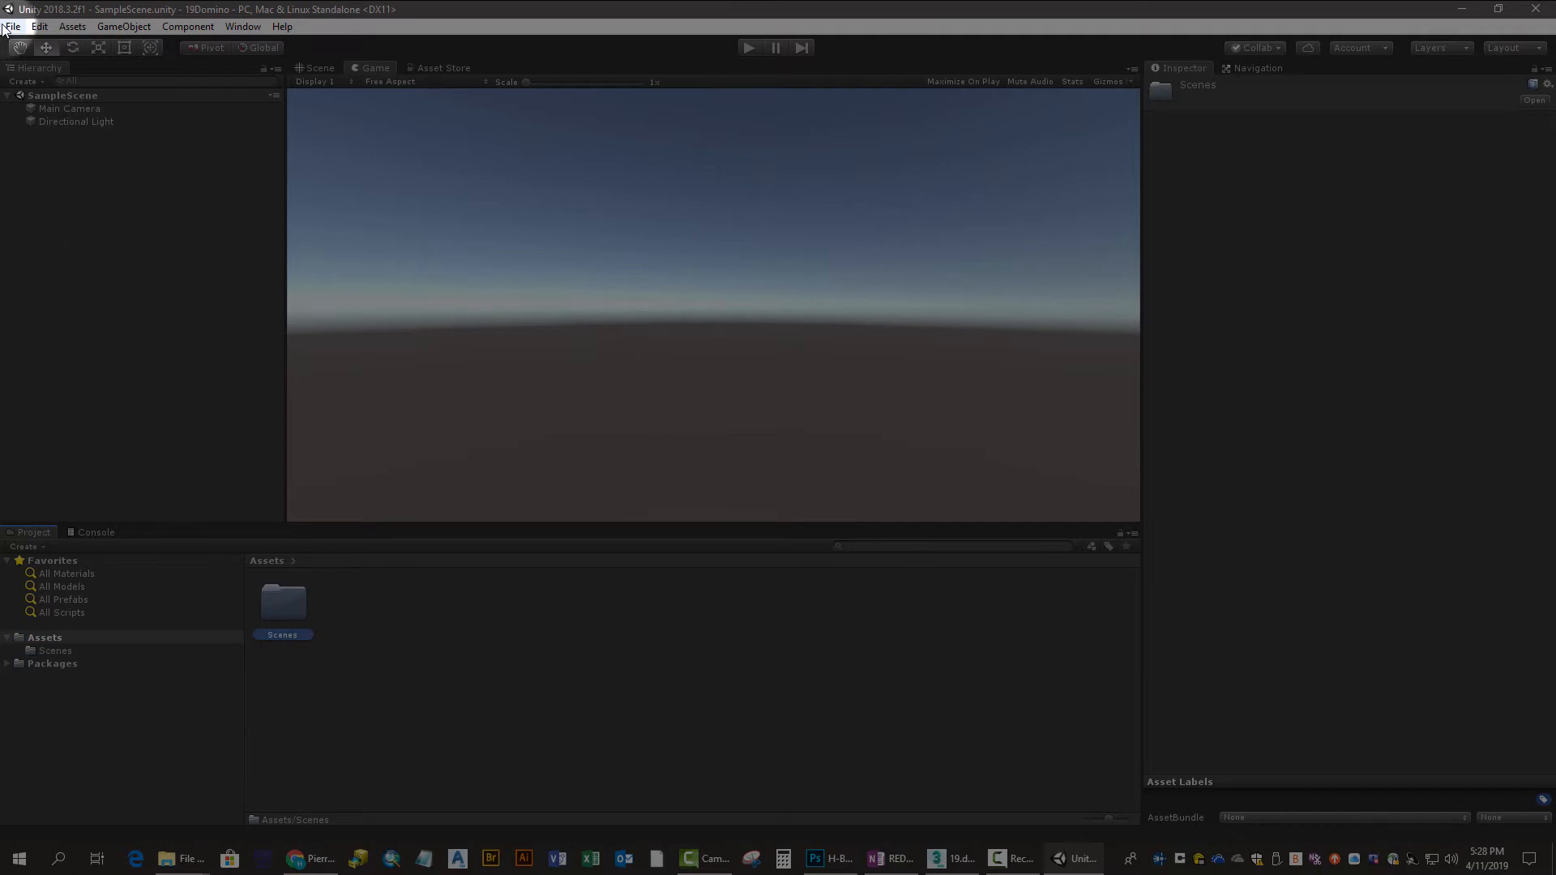
pyautogui.click(80, 27)
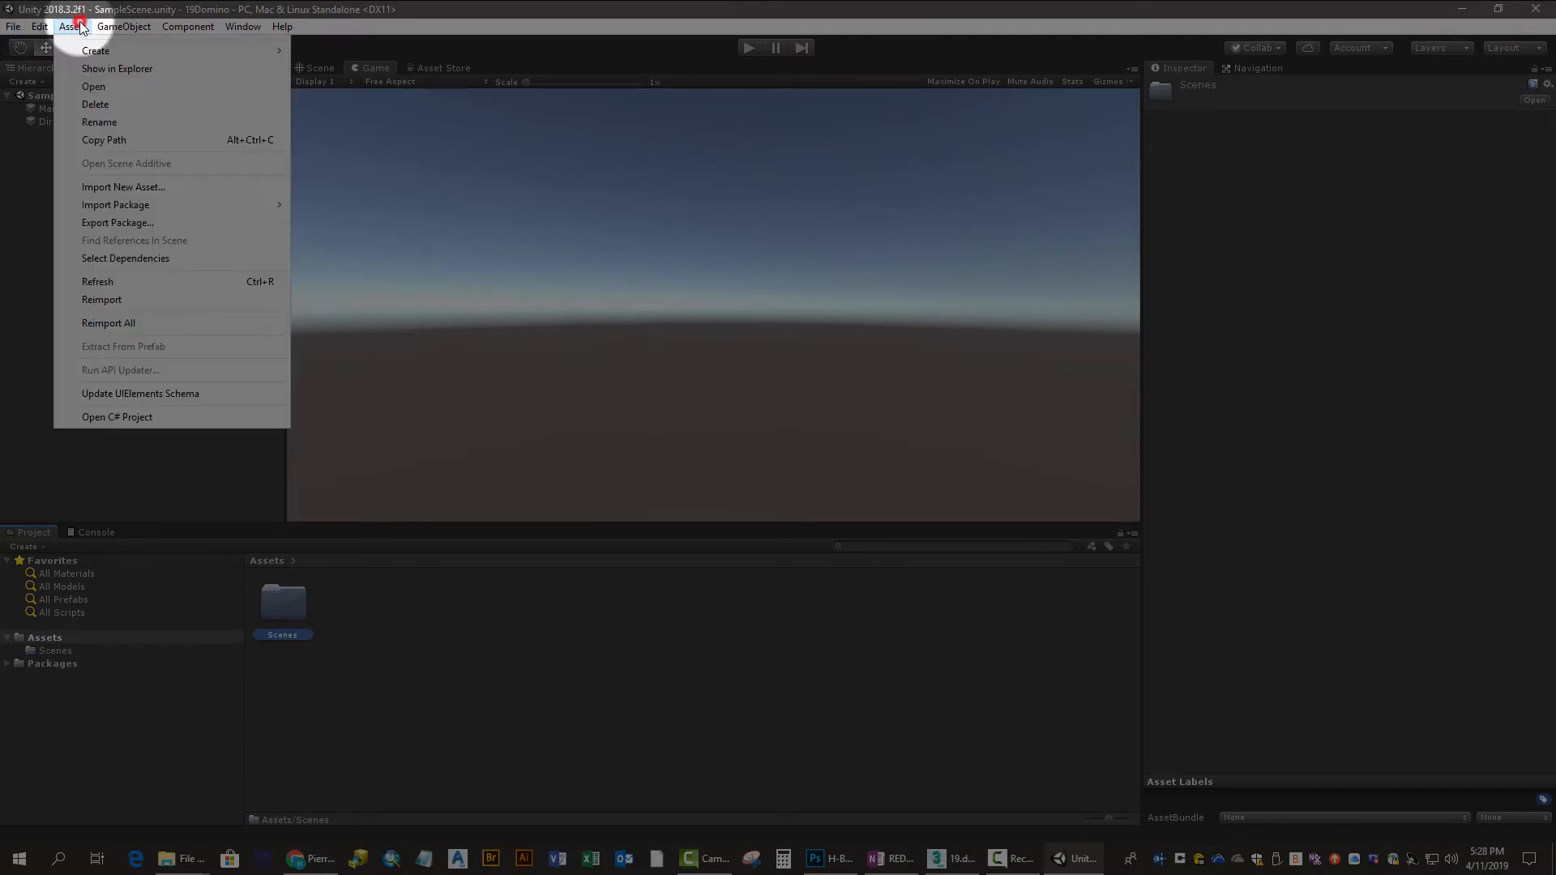
pyautogui.click(84, 189)
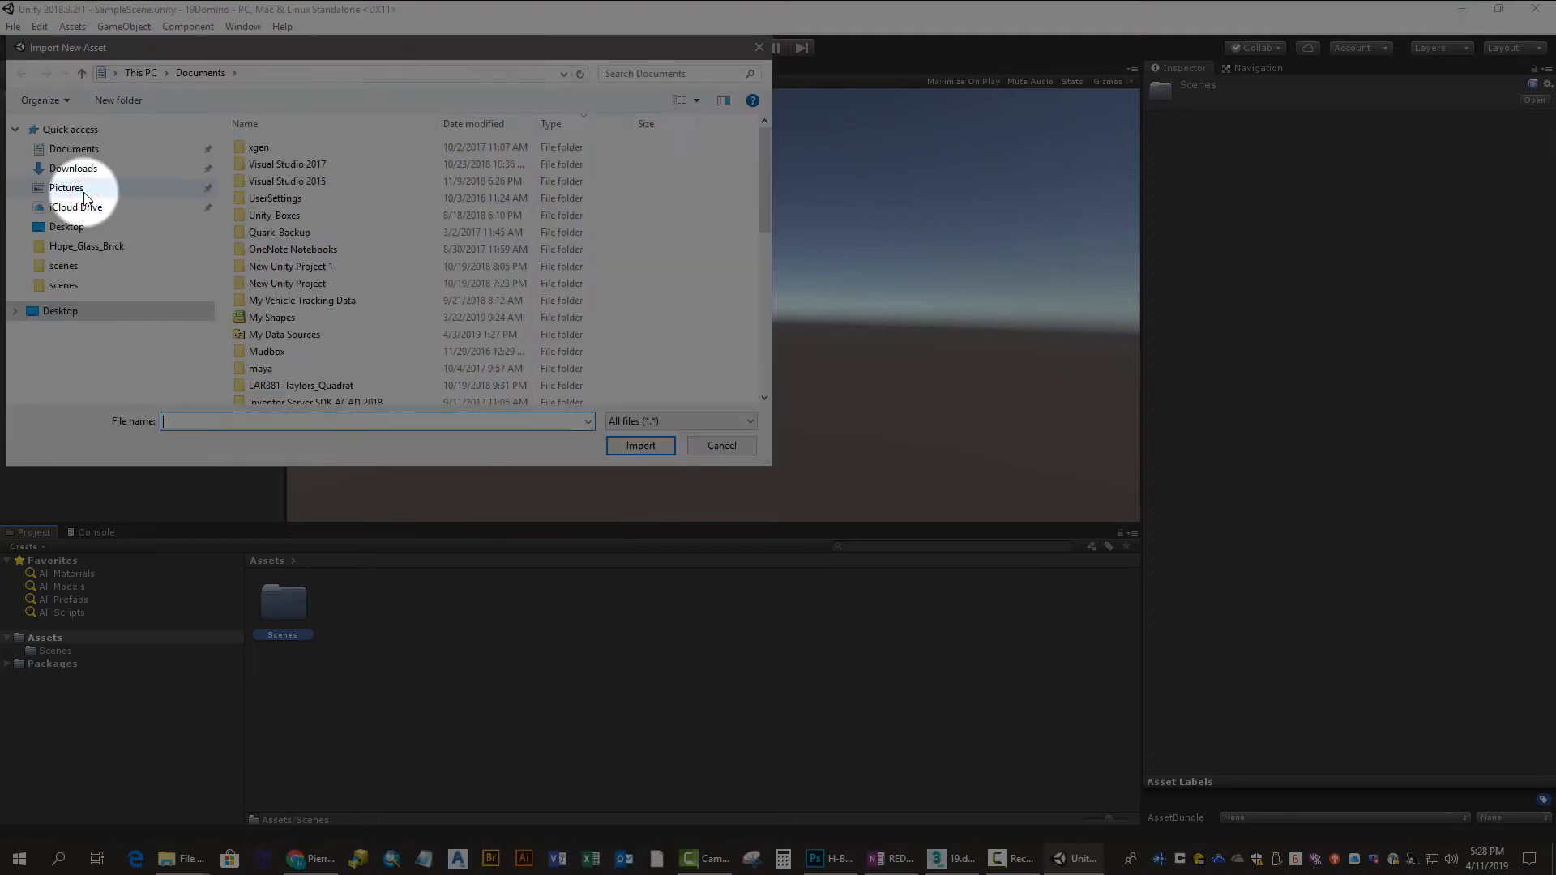
# Step: Browse to the 18TEXAS (D:) drive to locate the exported model for import
pyautogui.click(15, 311)
pyautogui.scroll(-2, 32, 307)
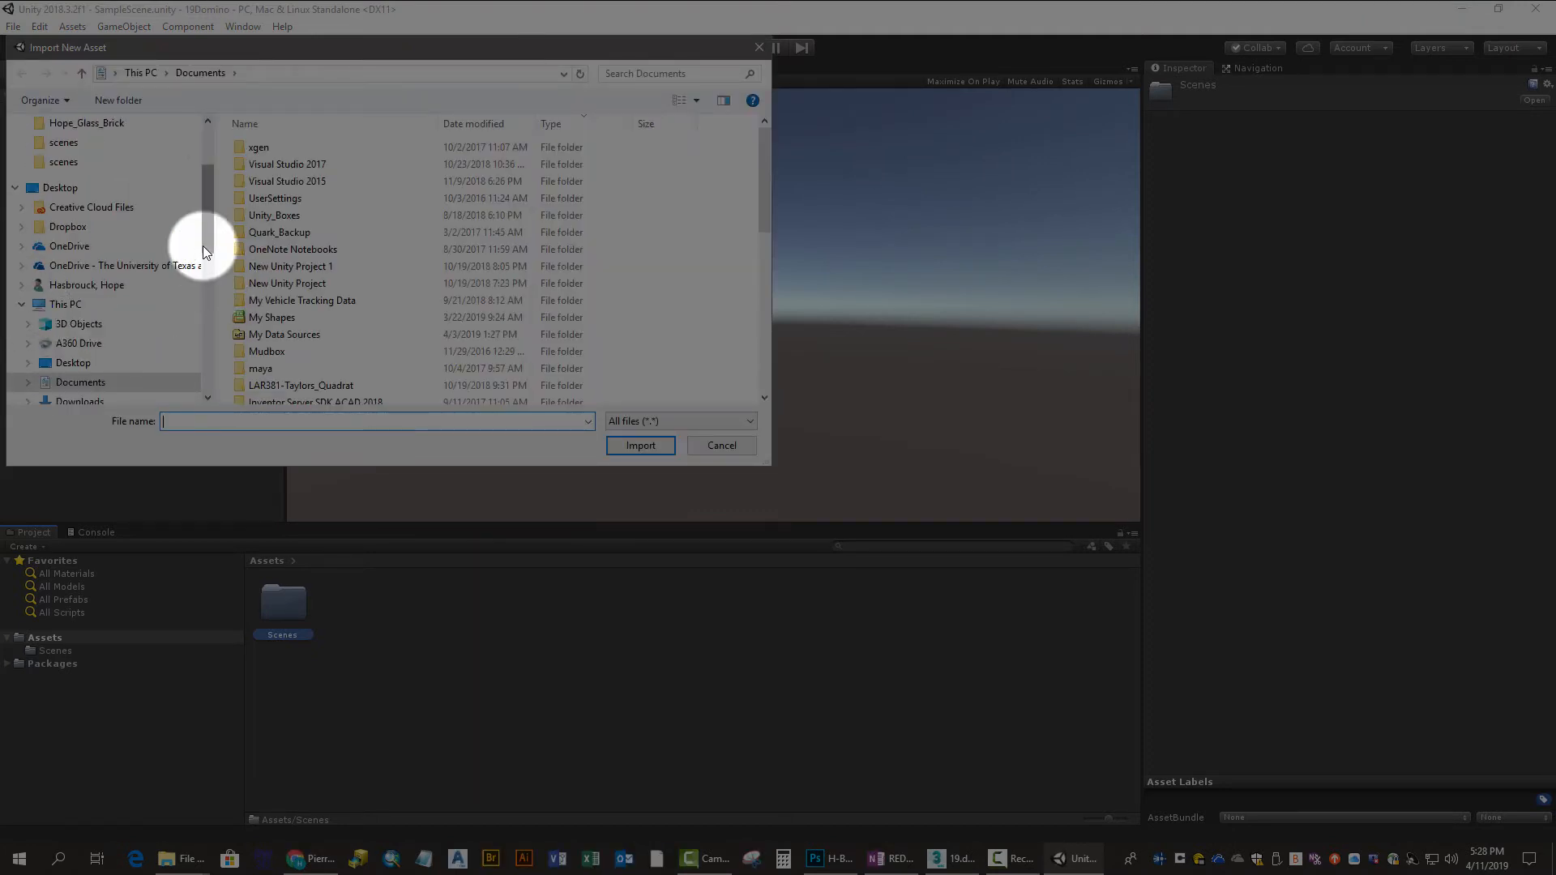
pyautogui.moveTo(202, 246); pyautogui.dragTo(208, 332)
pyautogui.click(94, 222)
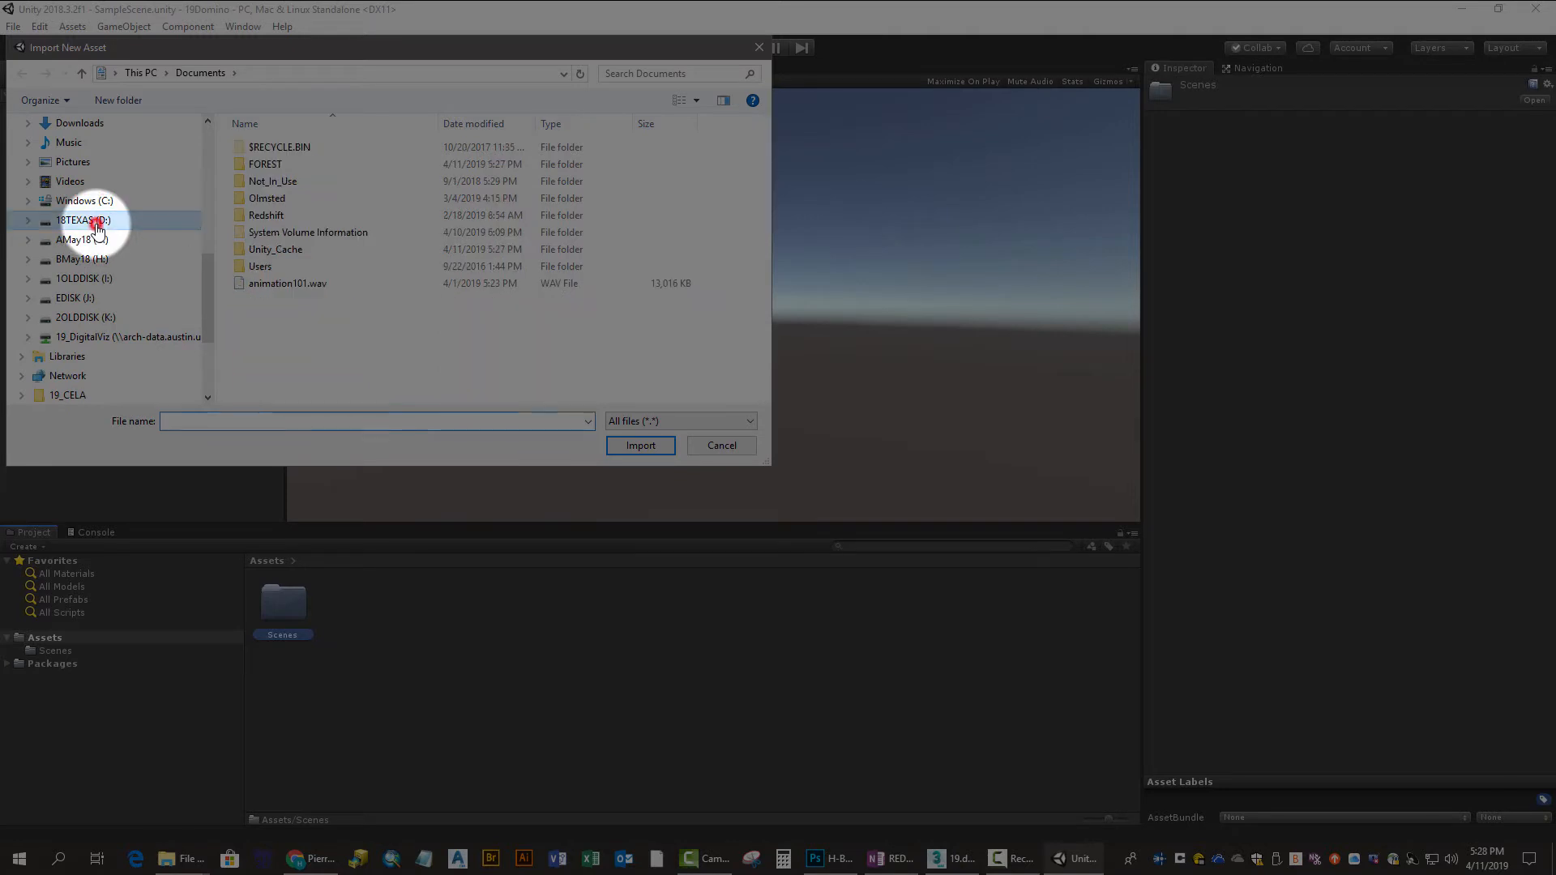
pyautogui.click(249, 164)
pyautogui.doubleClick(249, 165)
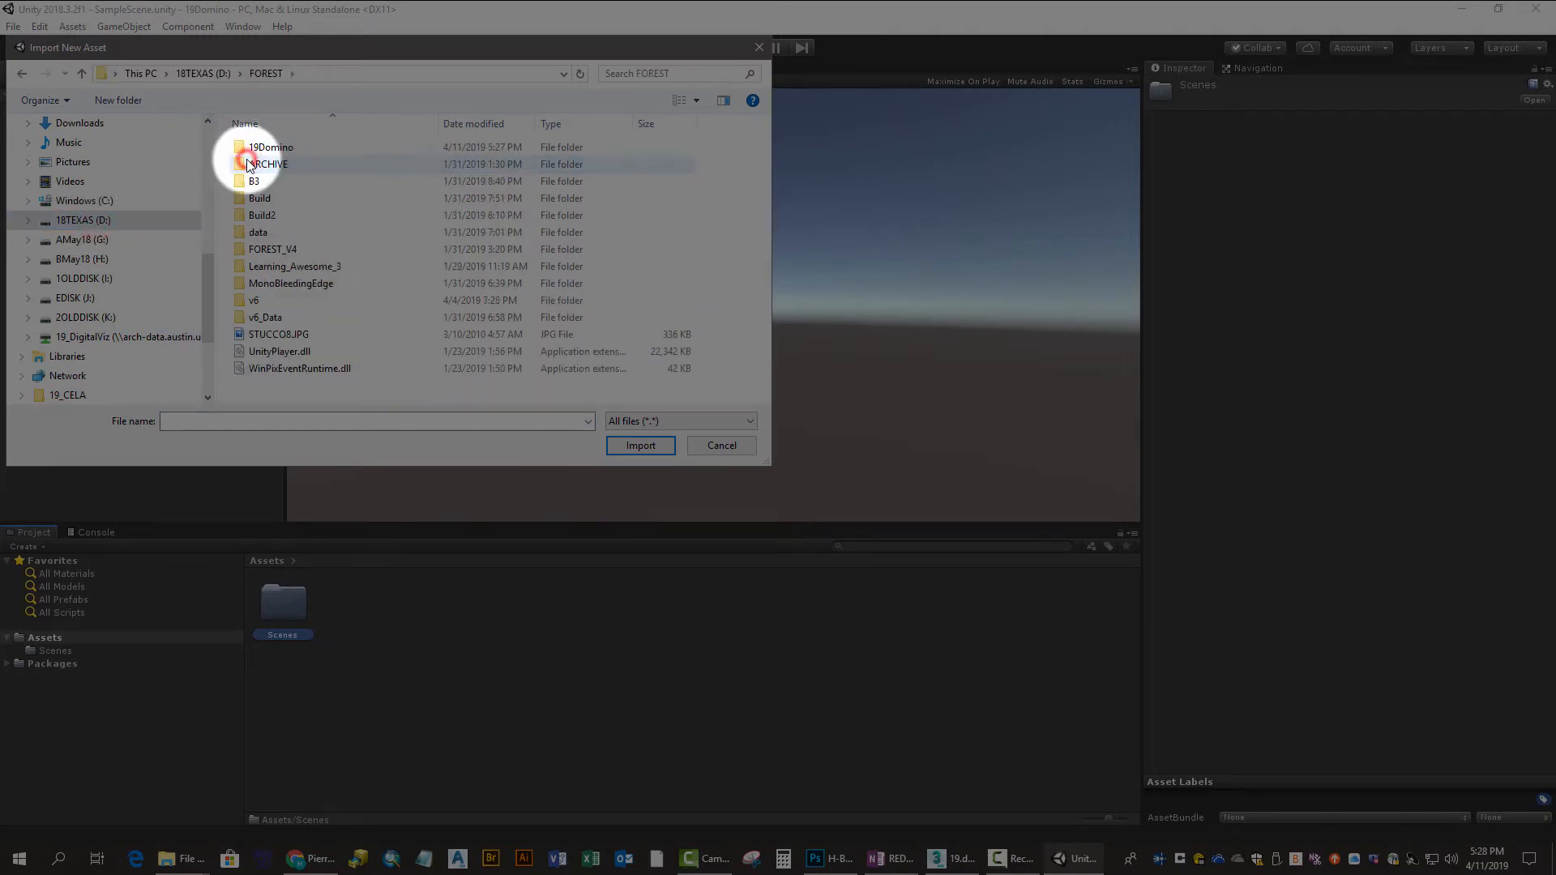
pyautogui.doubleClick(280, 147)
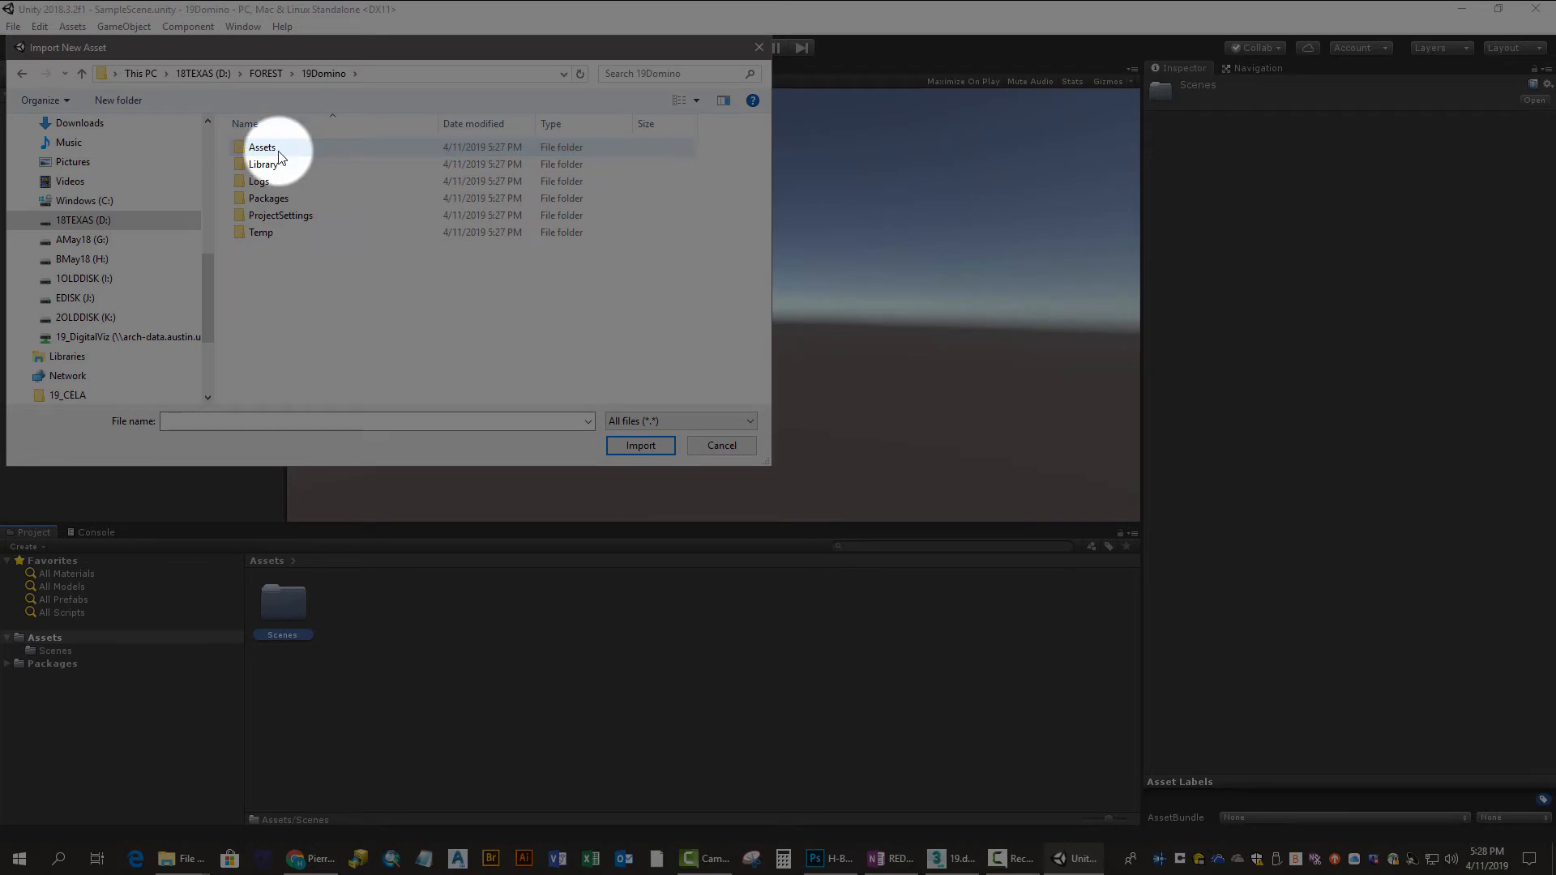
pyautogui.click(264, 74)
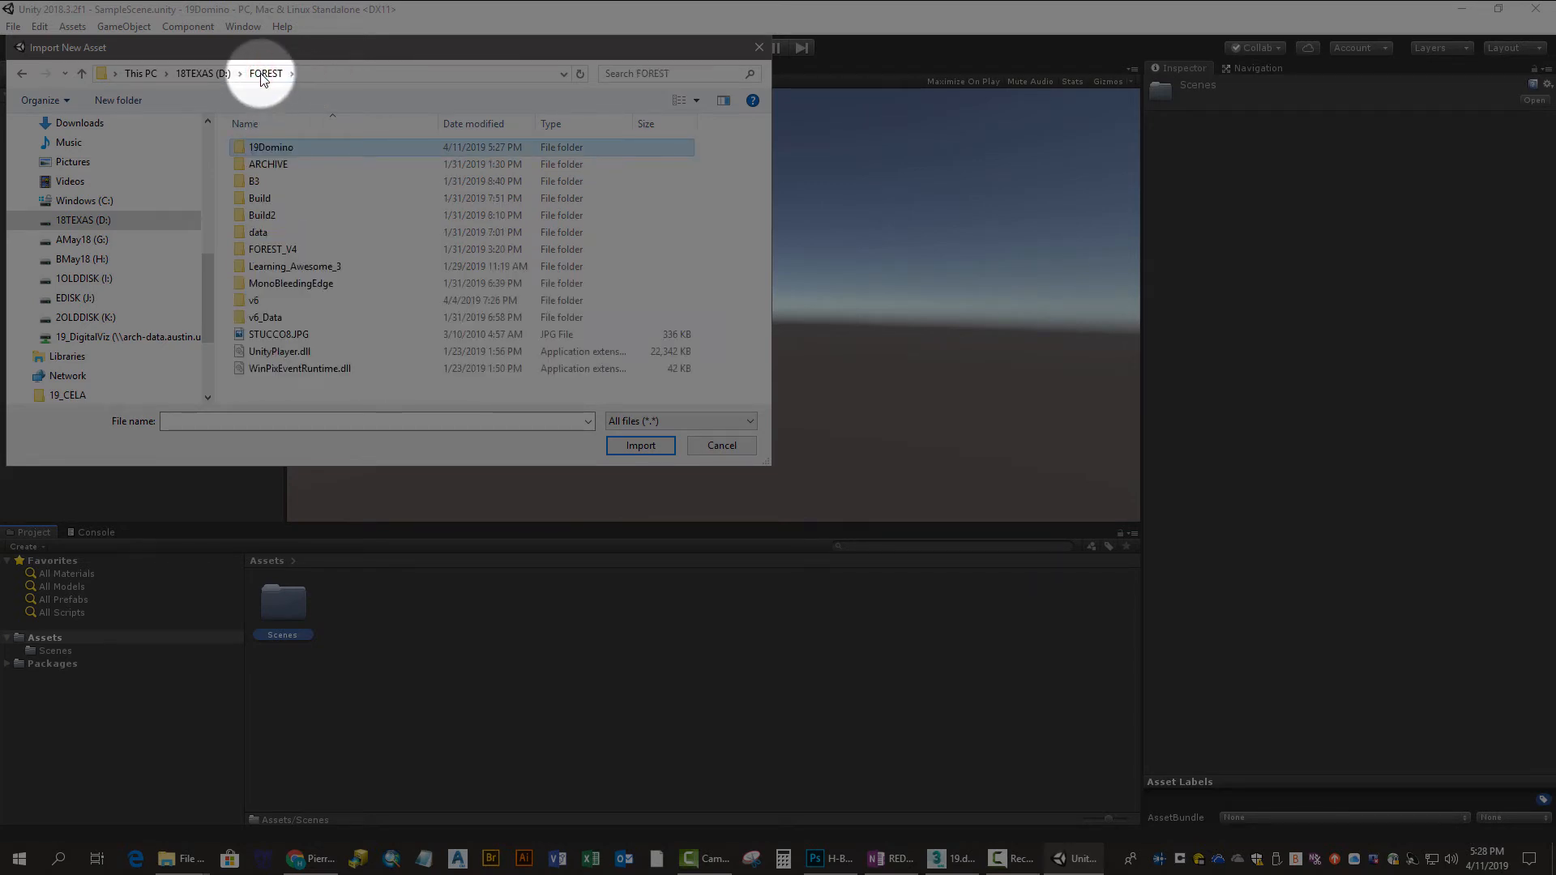
pyautogui.click(202, 74)
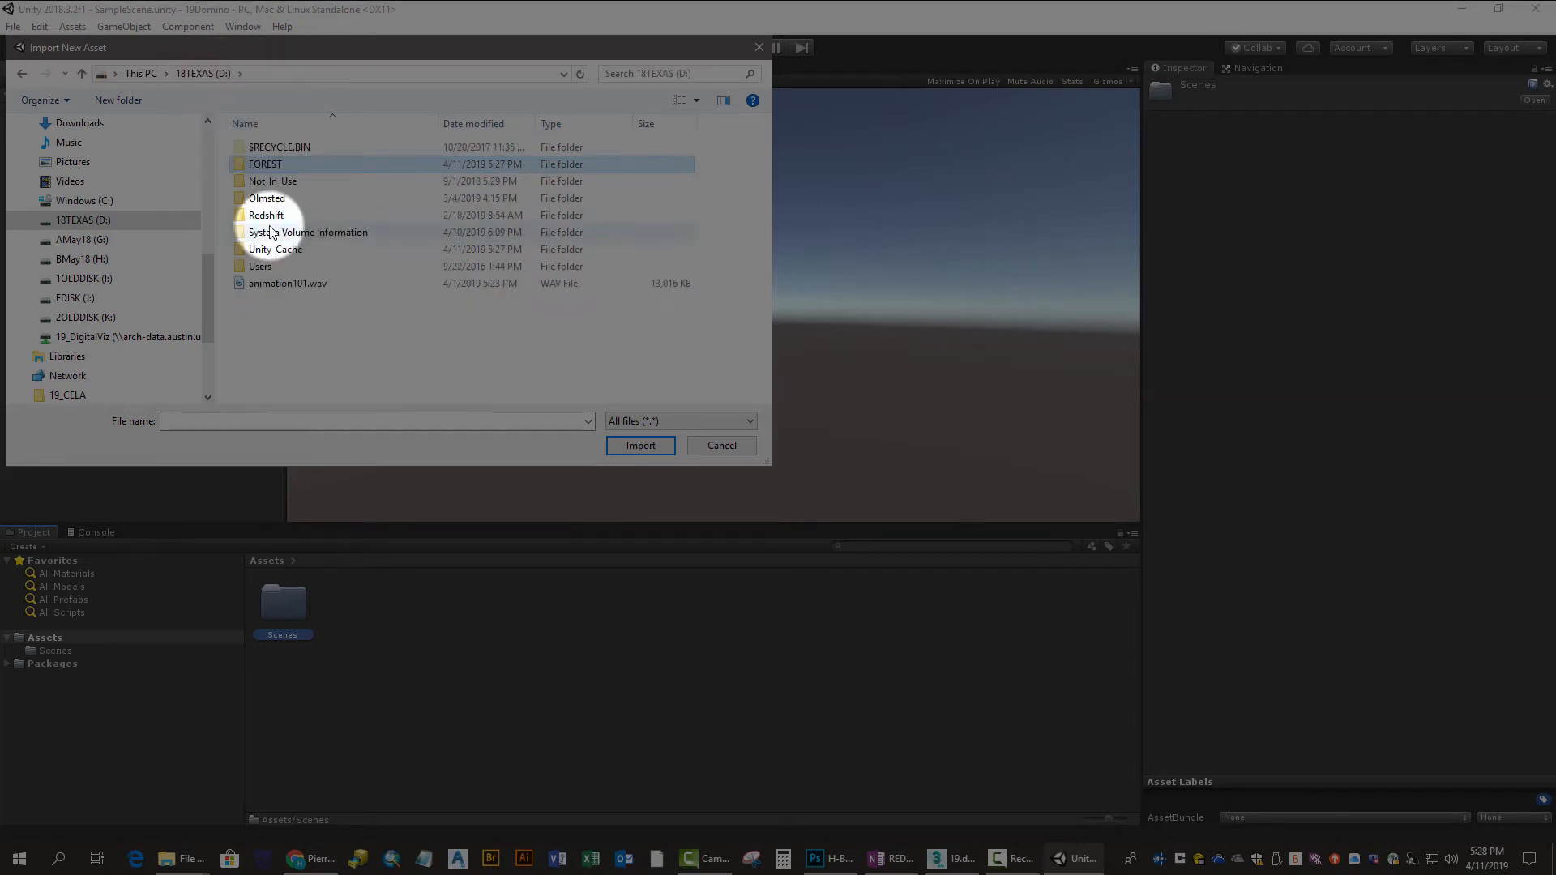
# Step: Import 19Domino.fbx from the Olmsted\ZZZZ-Working\export folder into the project's Scenes folder
pyautogui.doubleClick(267, 198)
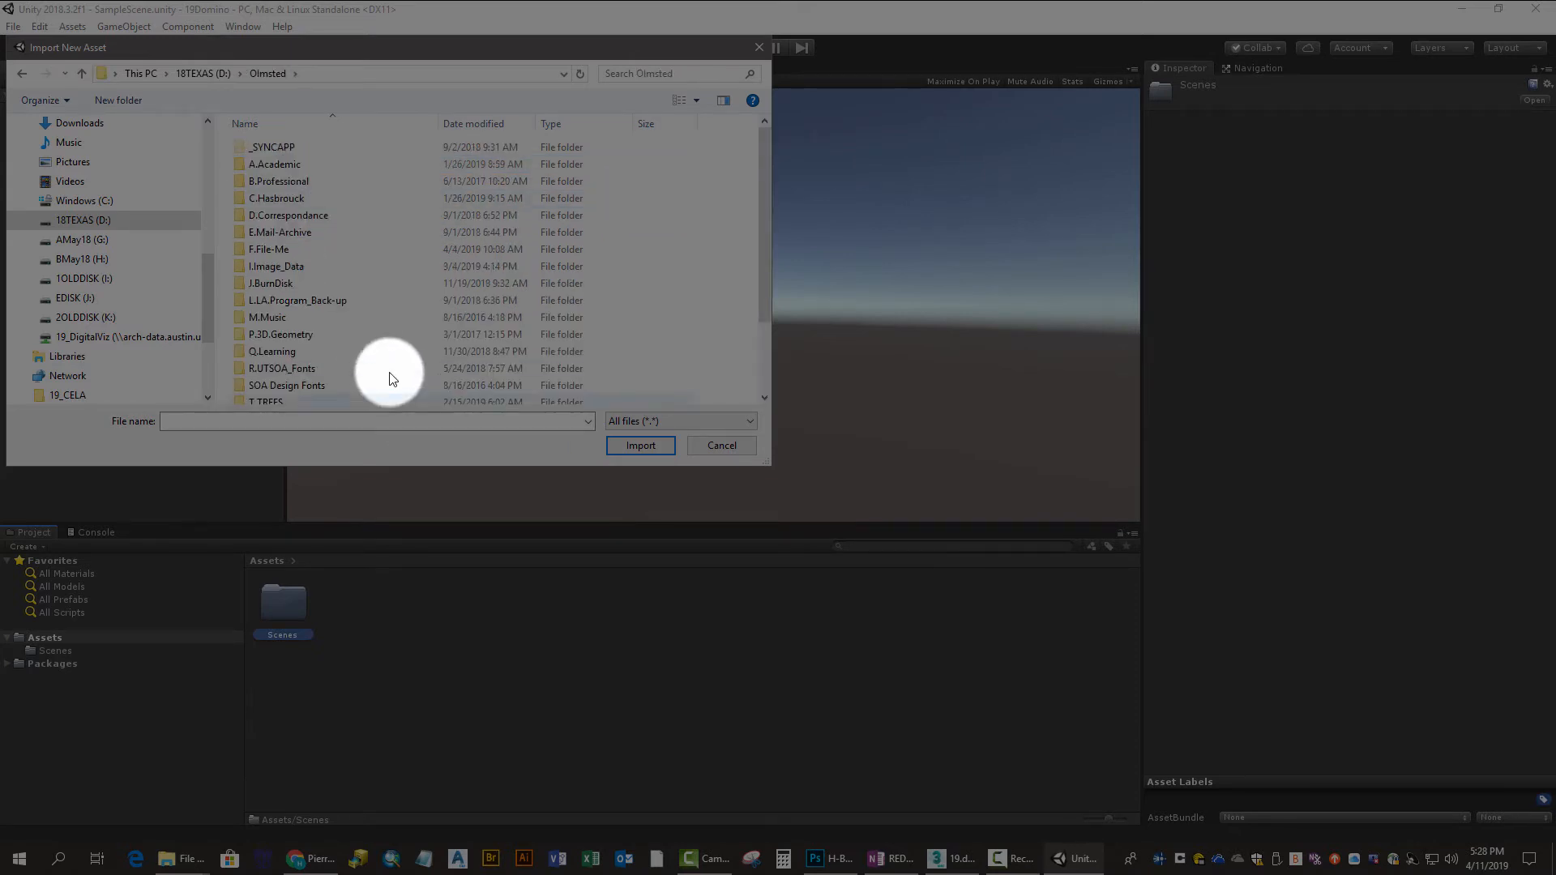
pyautogui.scroll(-3, 392, 379)
pyautogui.doubleClick(271, 395)
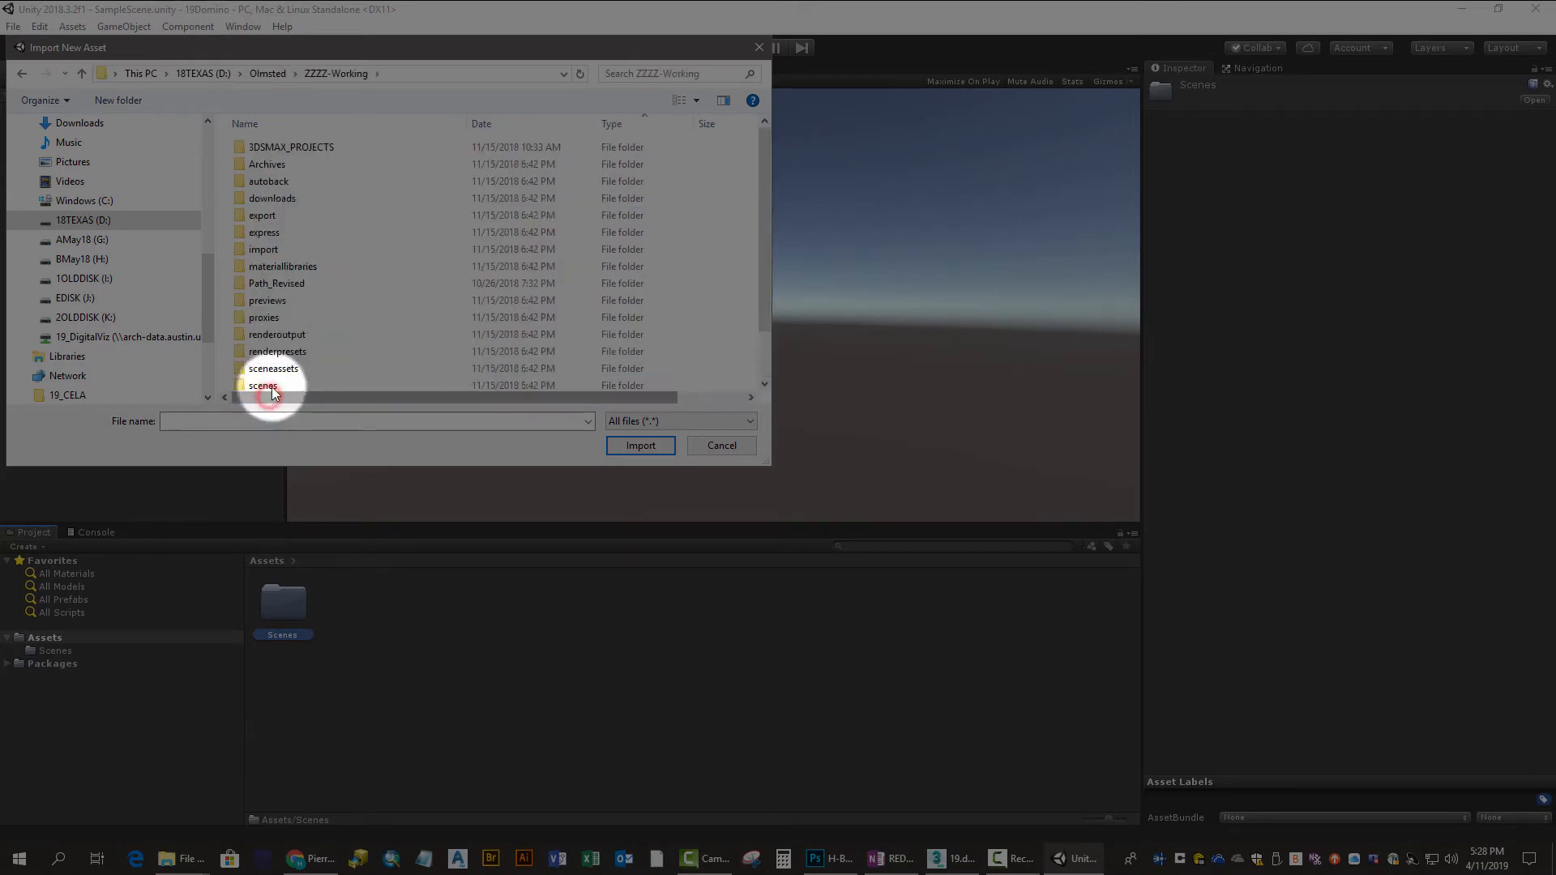
pyautogui.doubleClick(260, 214)
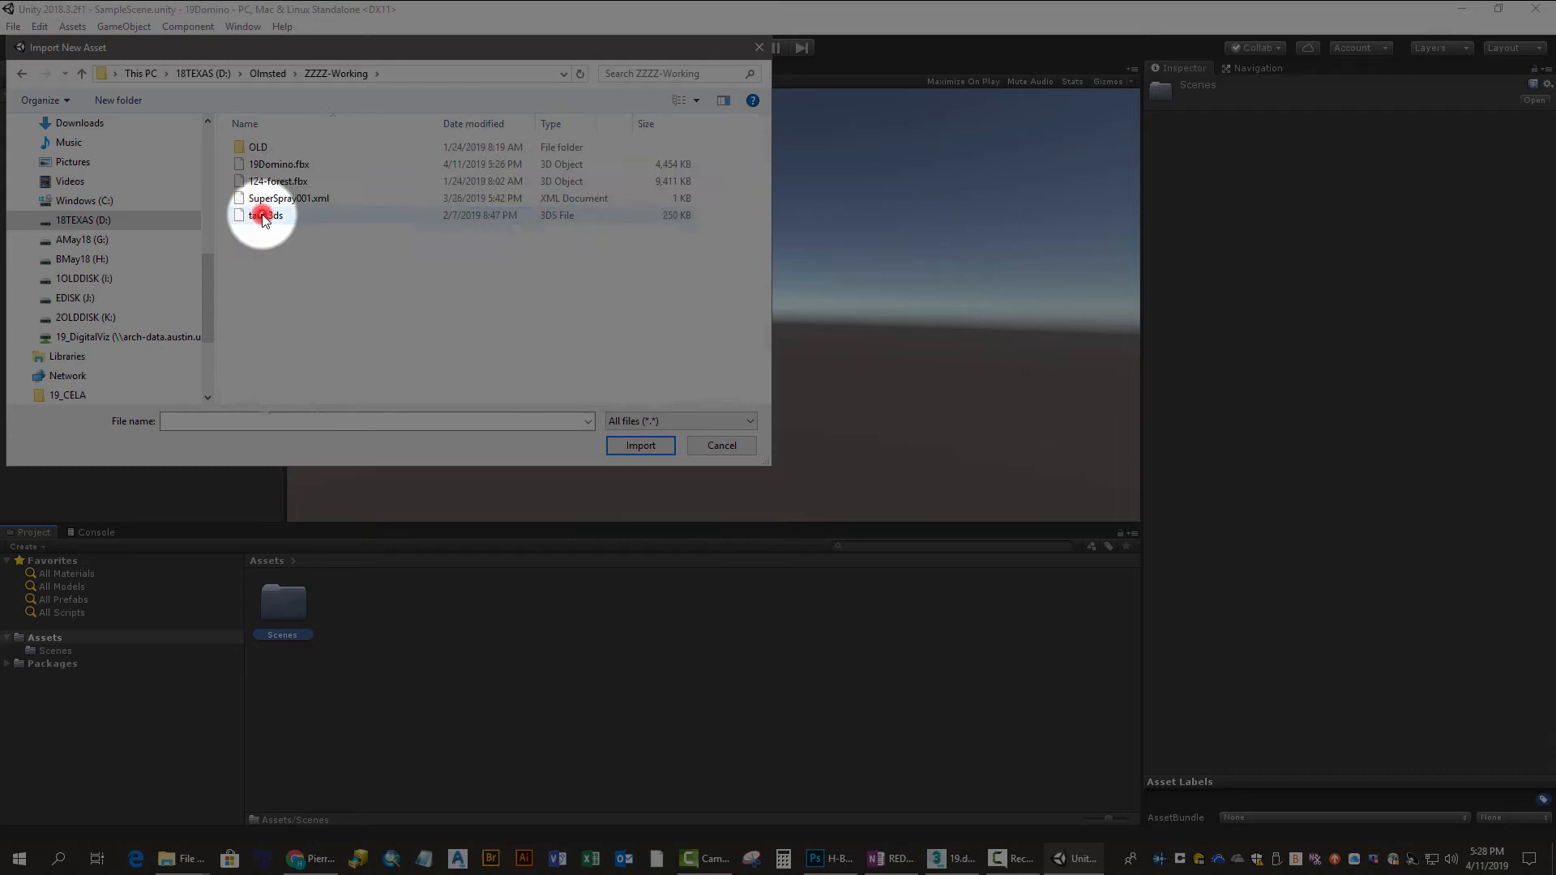
pyautogui.click(303, 165)
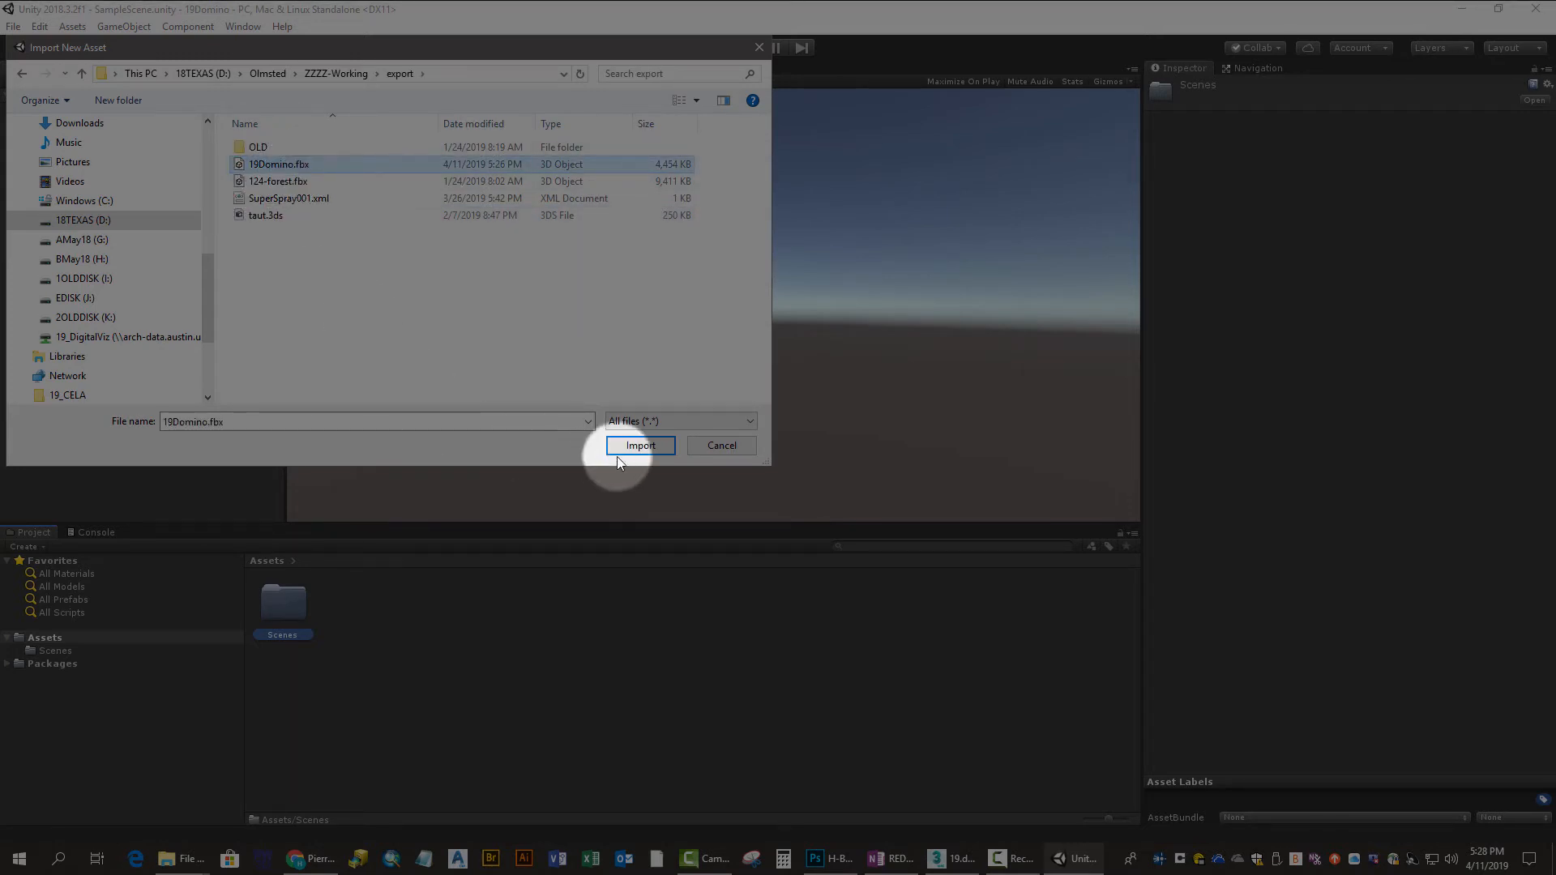
pyautogui.click(649, 448)
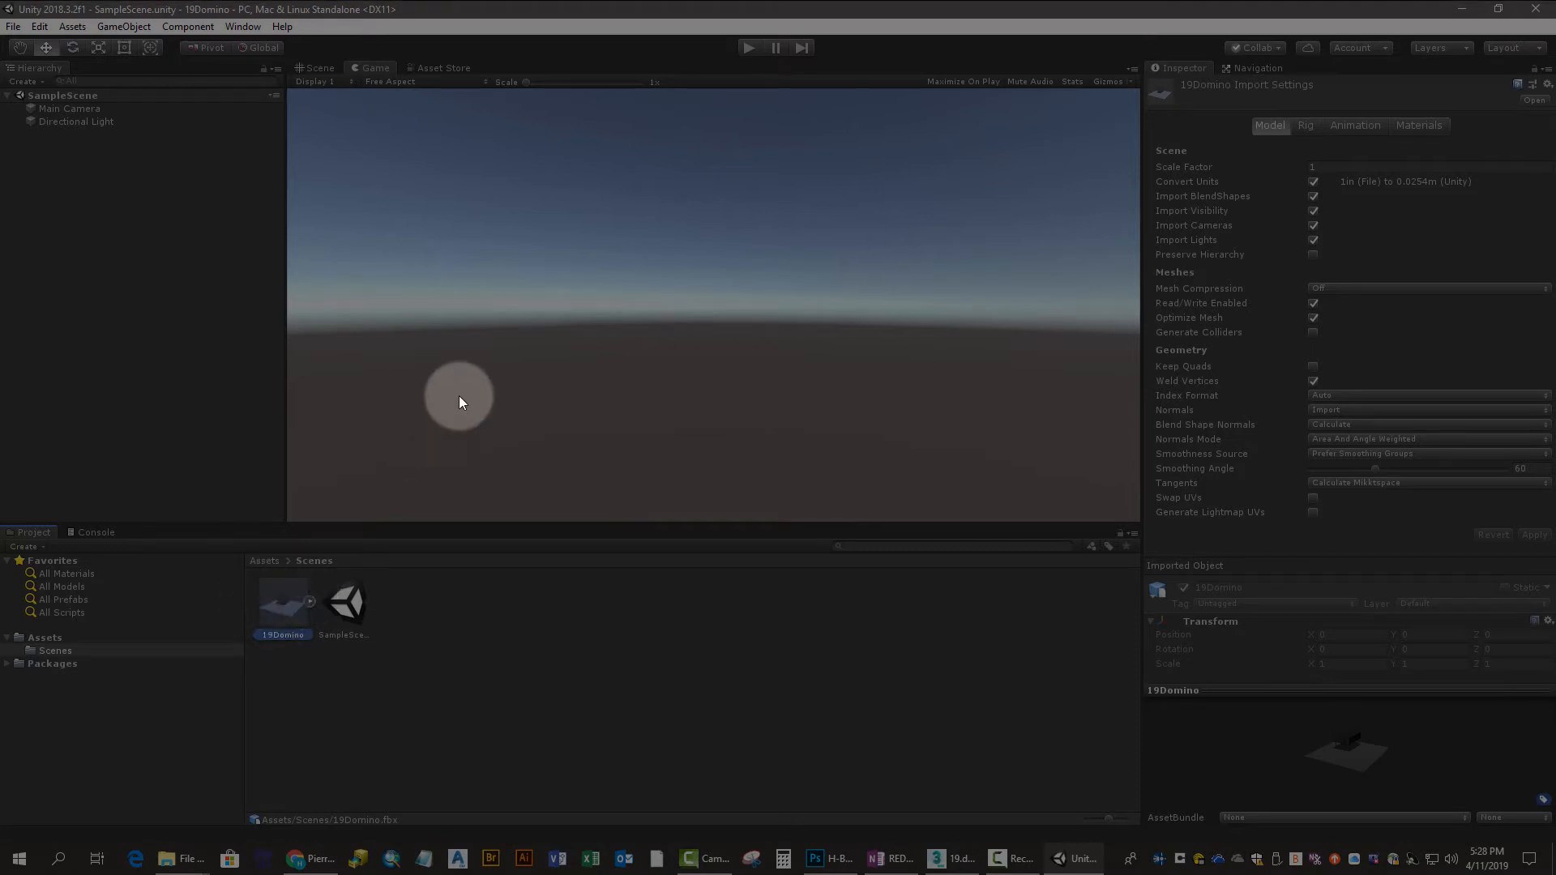
# Step: Enable Generate Colliders and disable Convert Units in the 19Domino model's import settings
pyautogui.click(1313, 333)
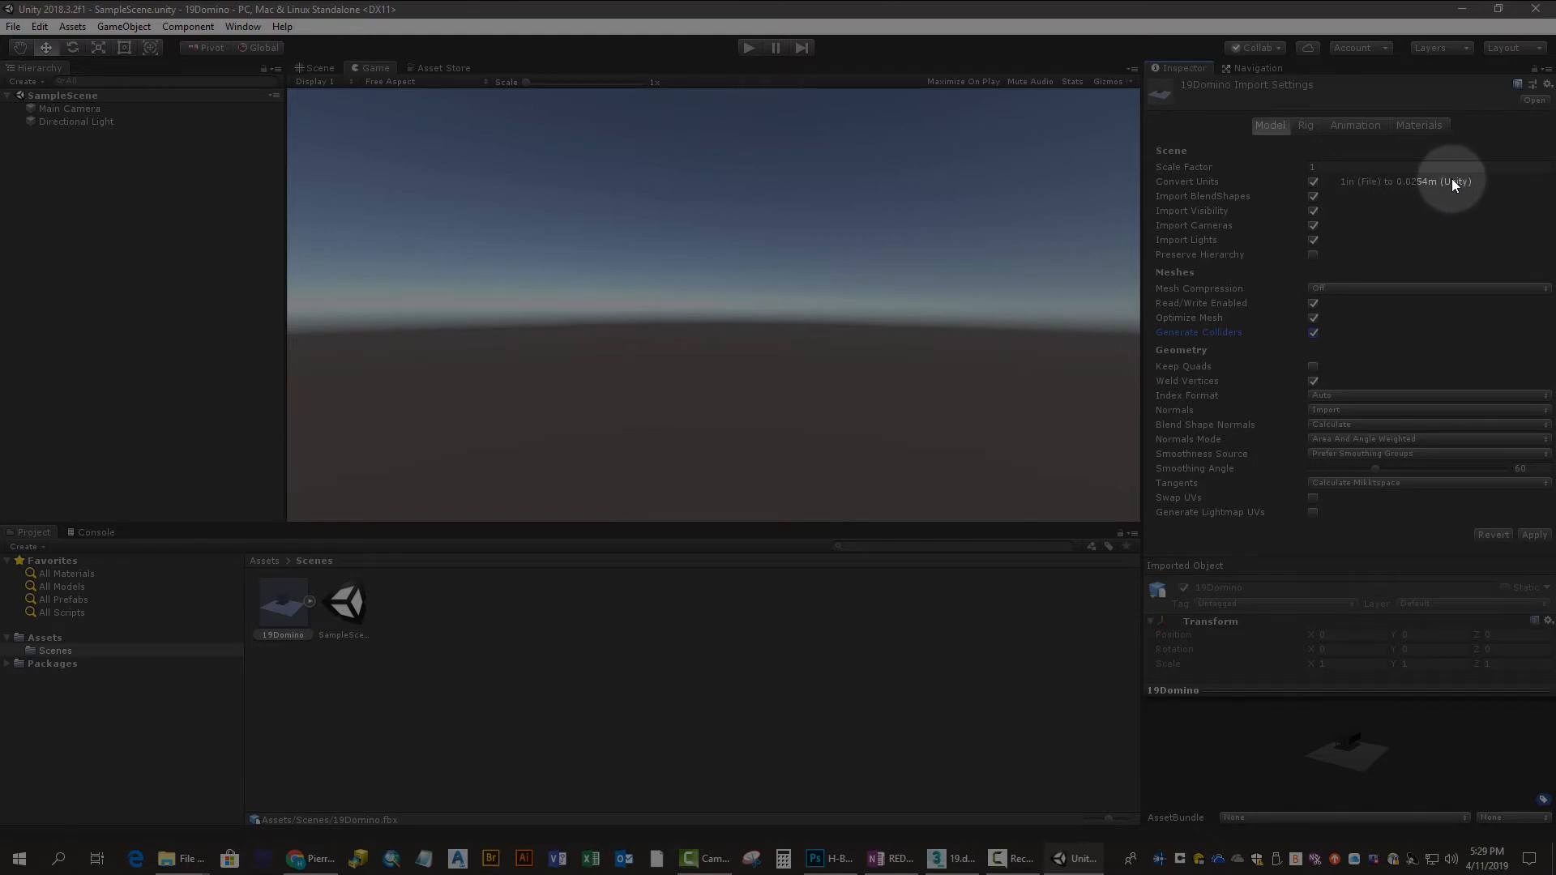
pyautogui.click(1313, 182)
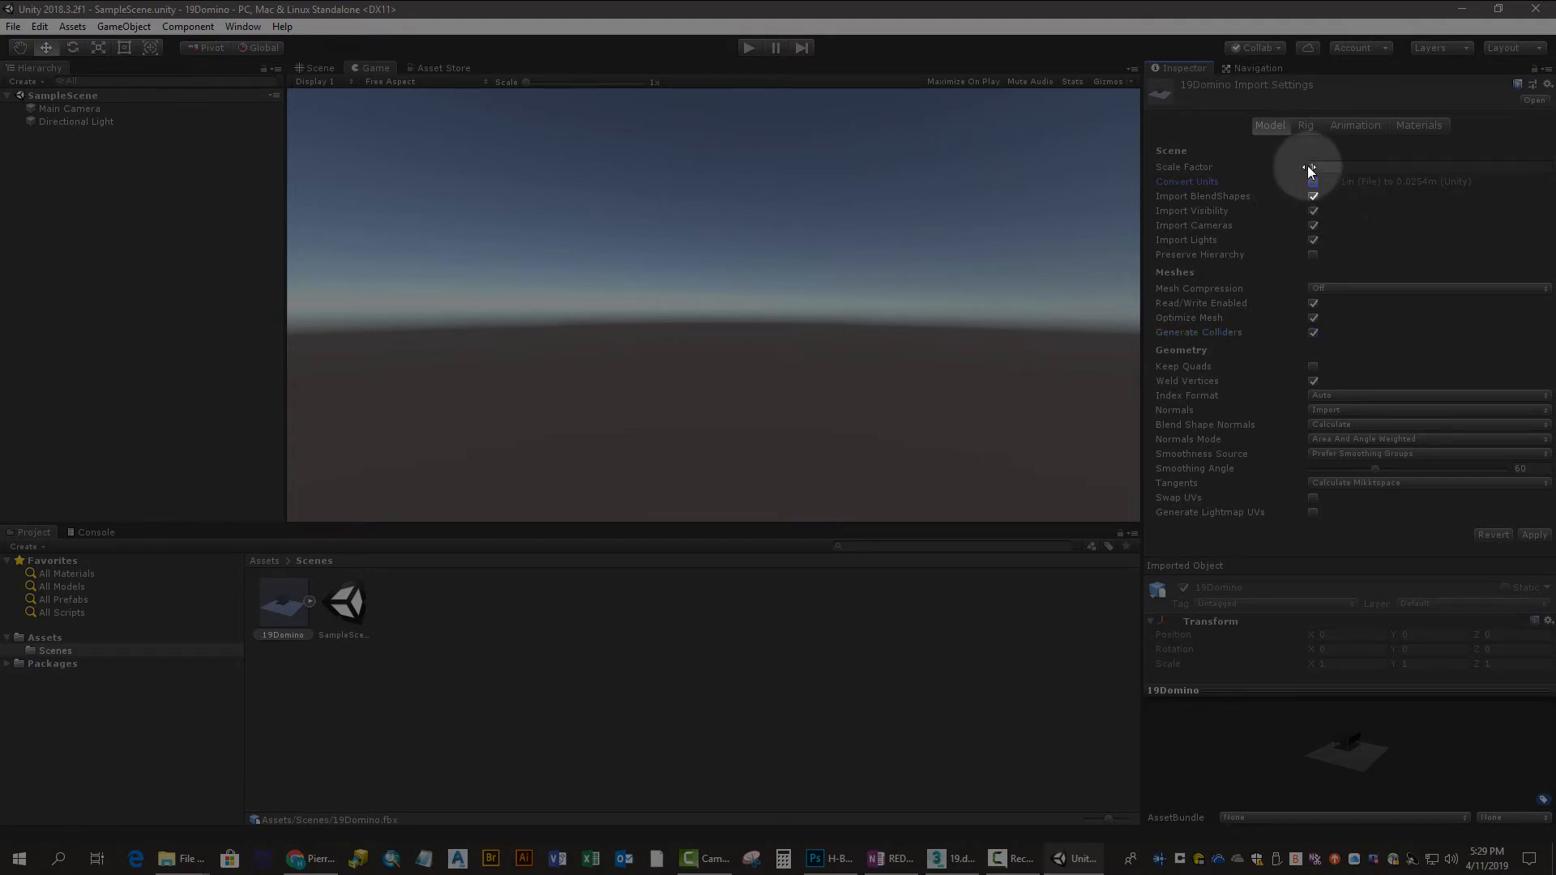
# Step: Review the 19Domino material import settings, including the material location options and the texture extraction folder
pyautogui.click(1420, 126)
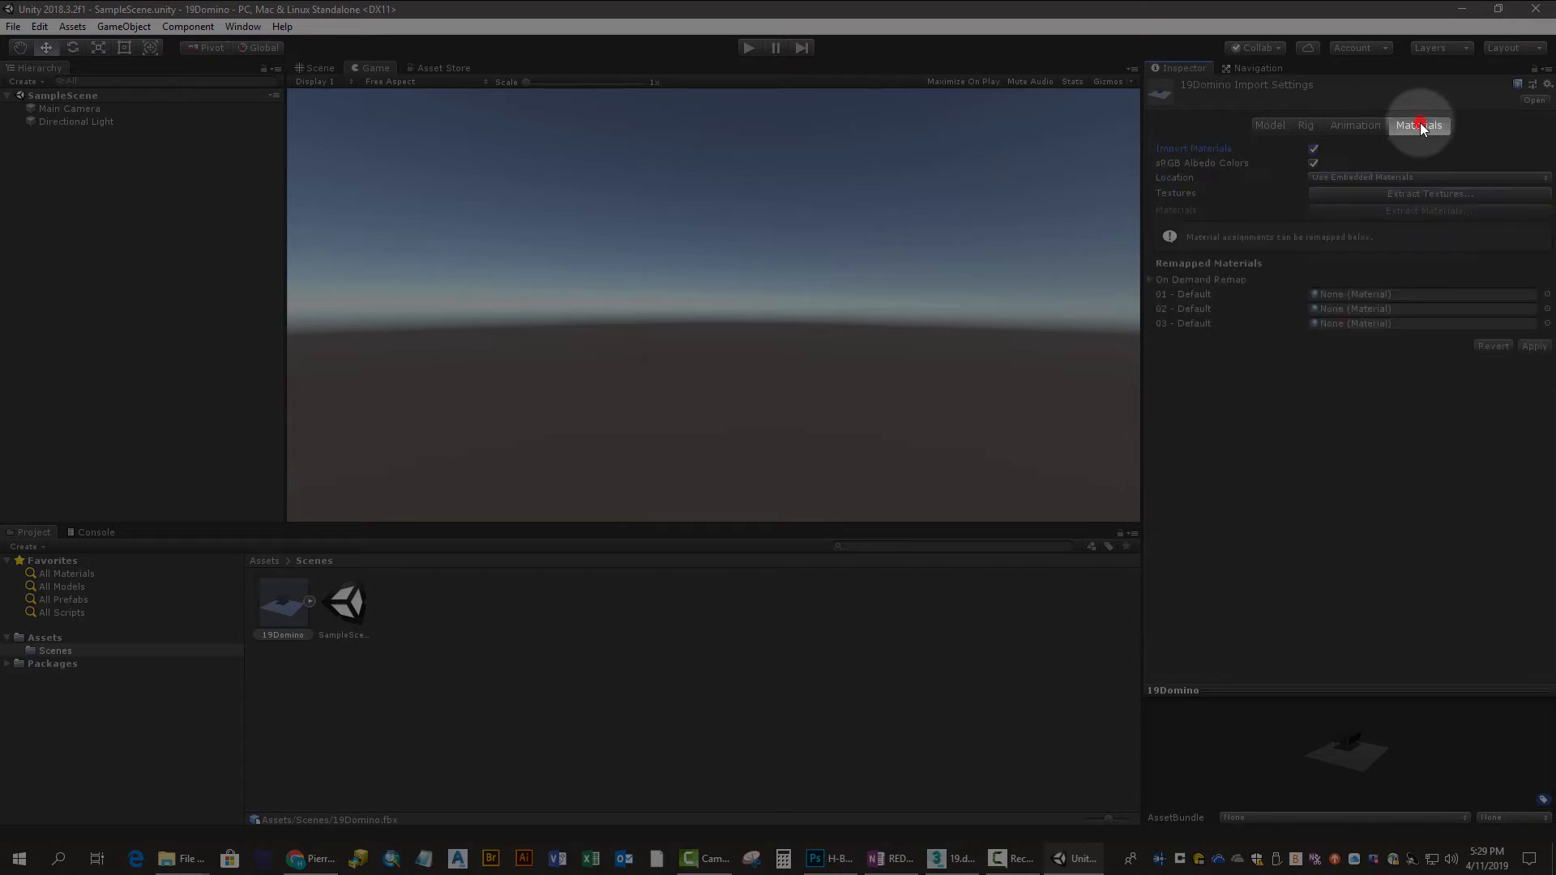
pyautogui.click(1338, 178)
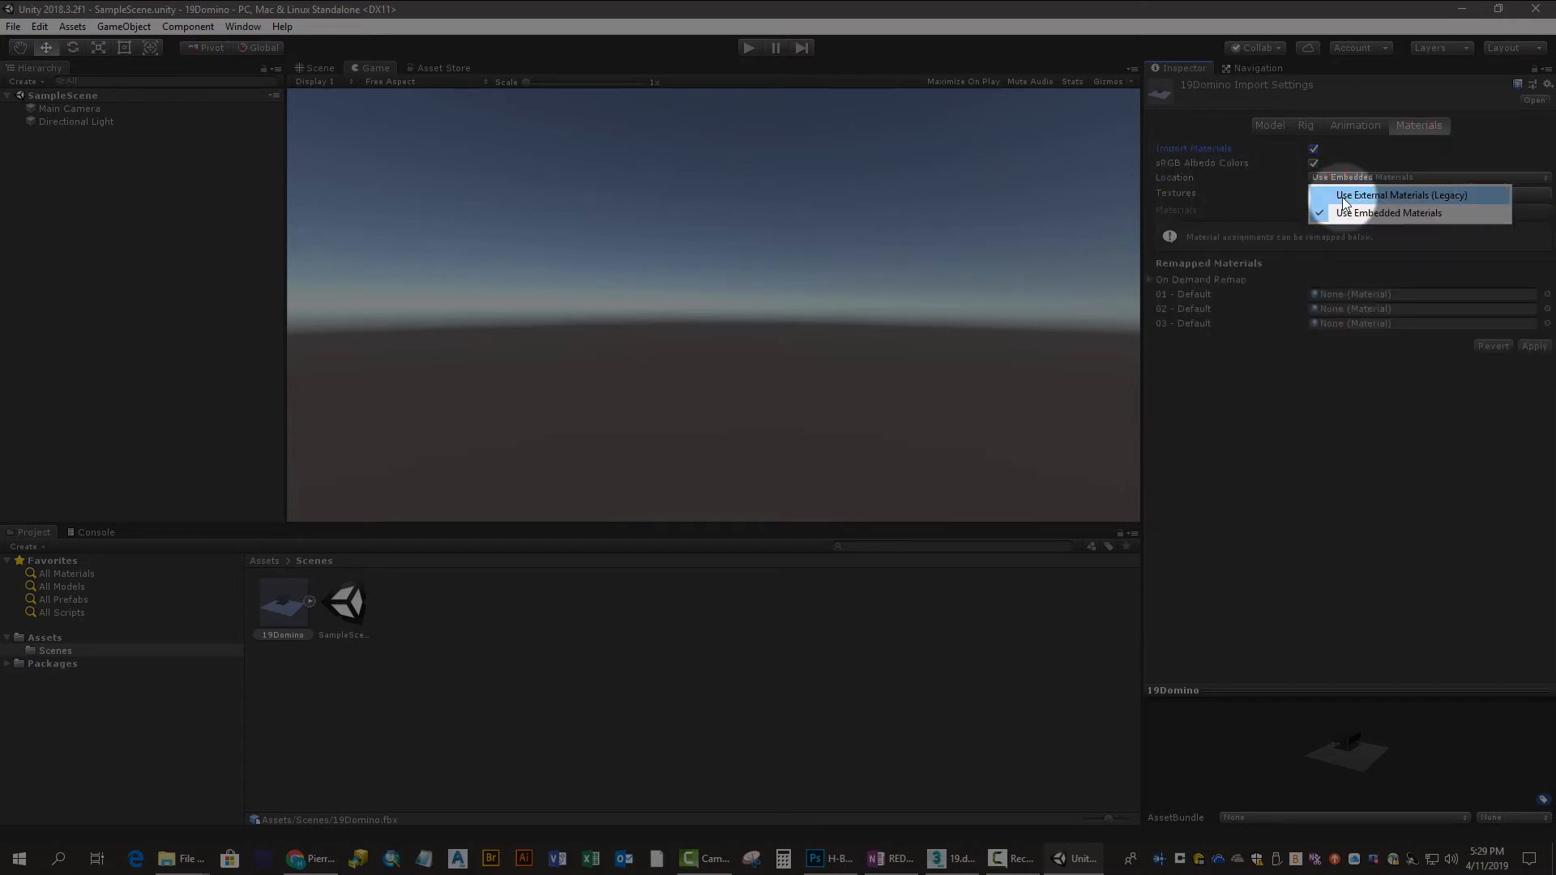
pyautogui.click(1340, 163)
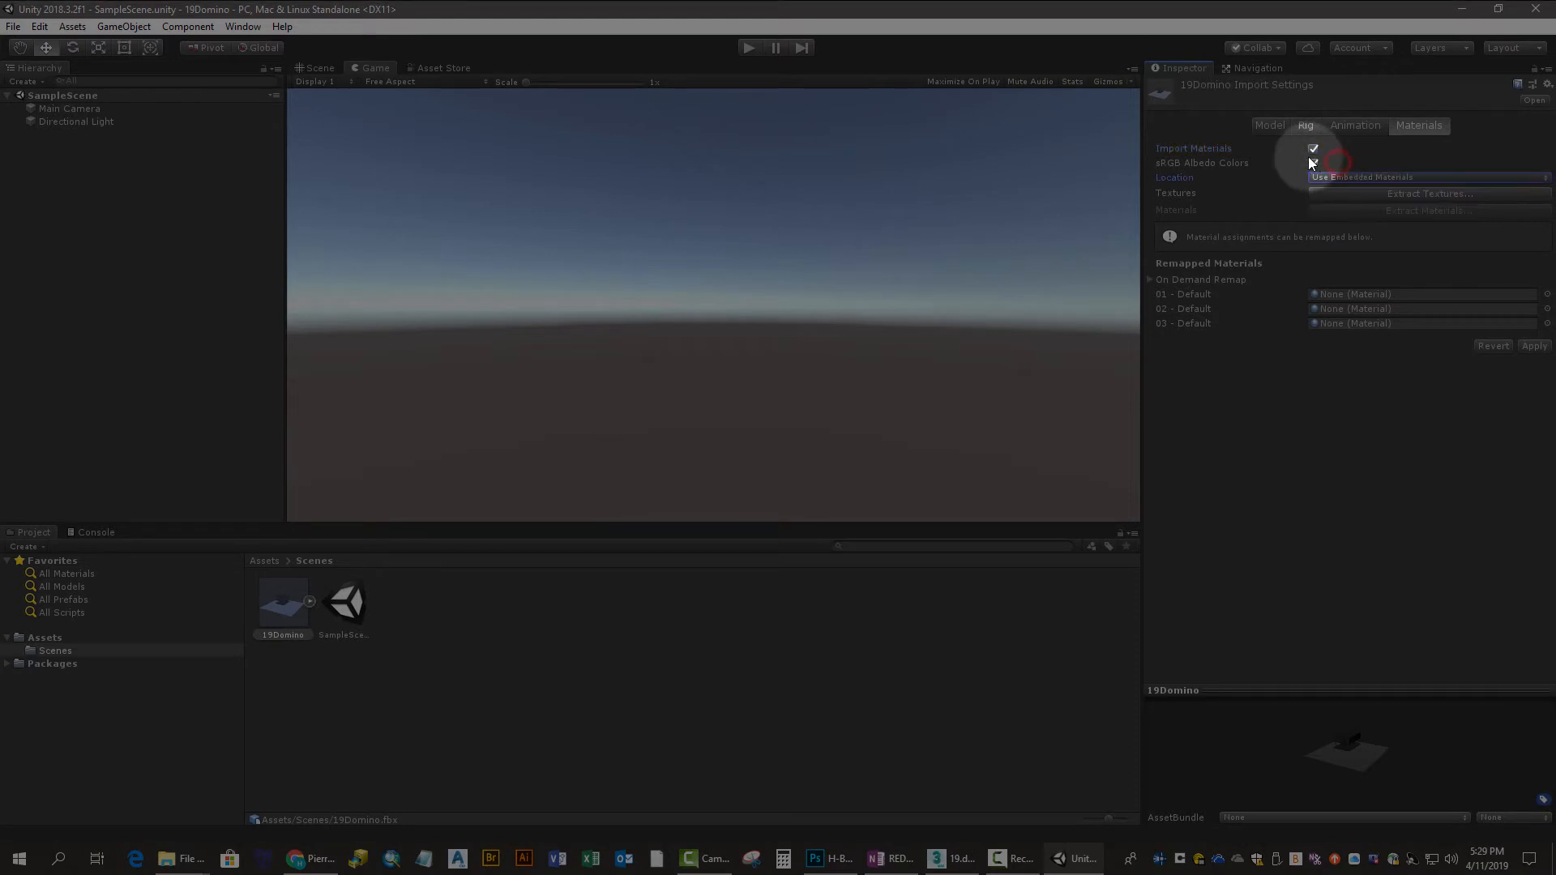
pyautogui.click(1334, 196)
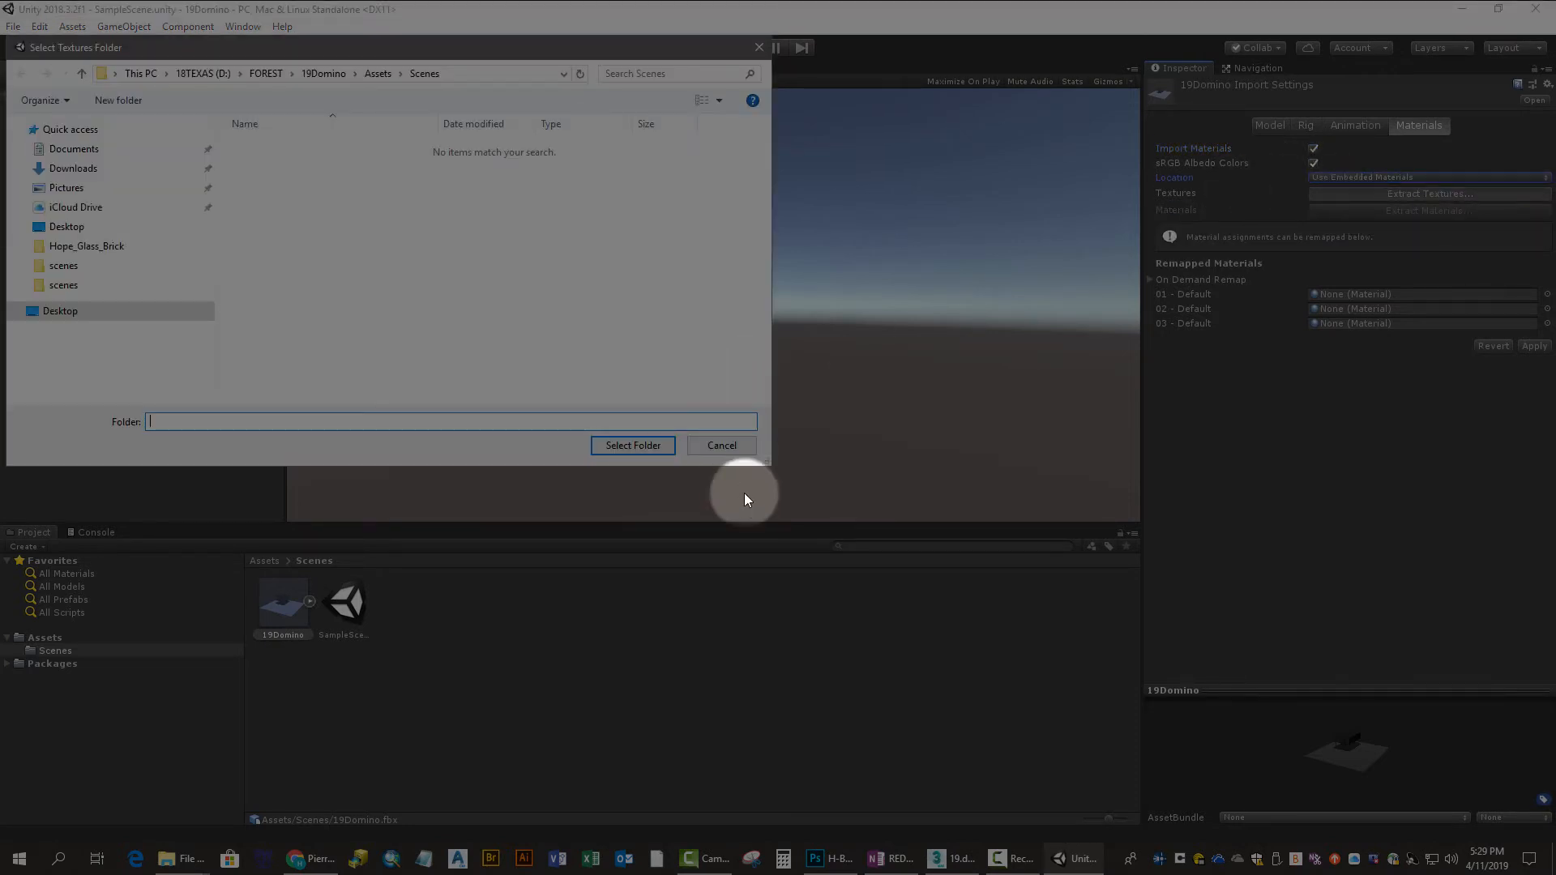
pyautogui.click(736, 444)
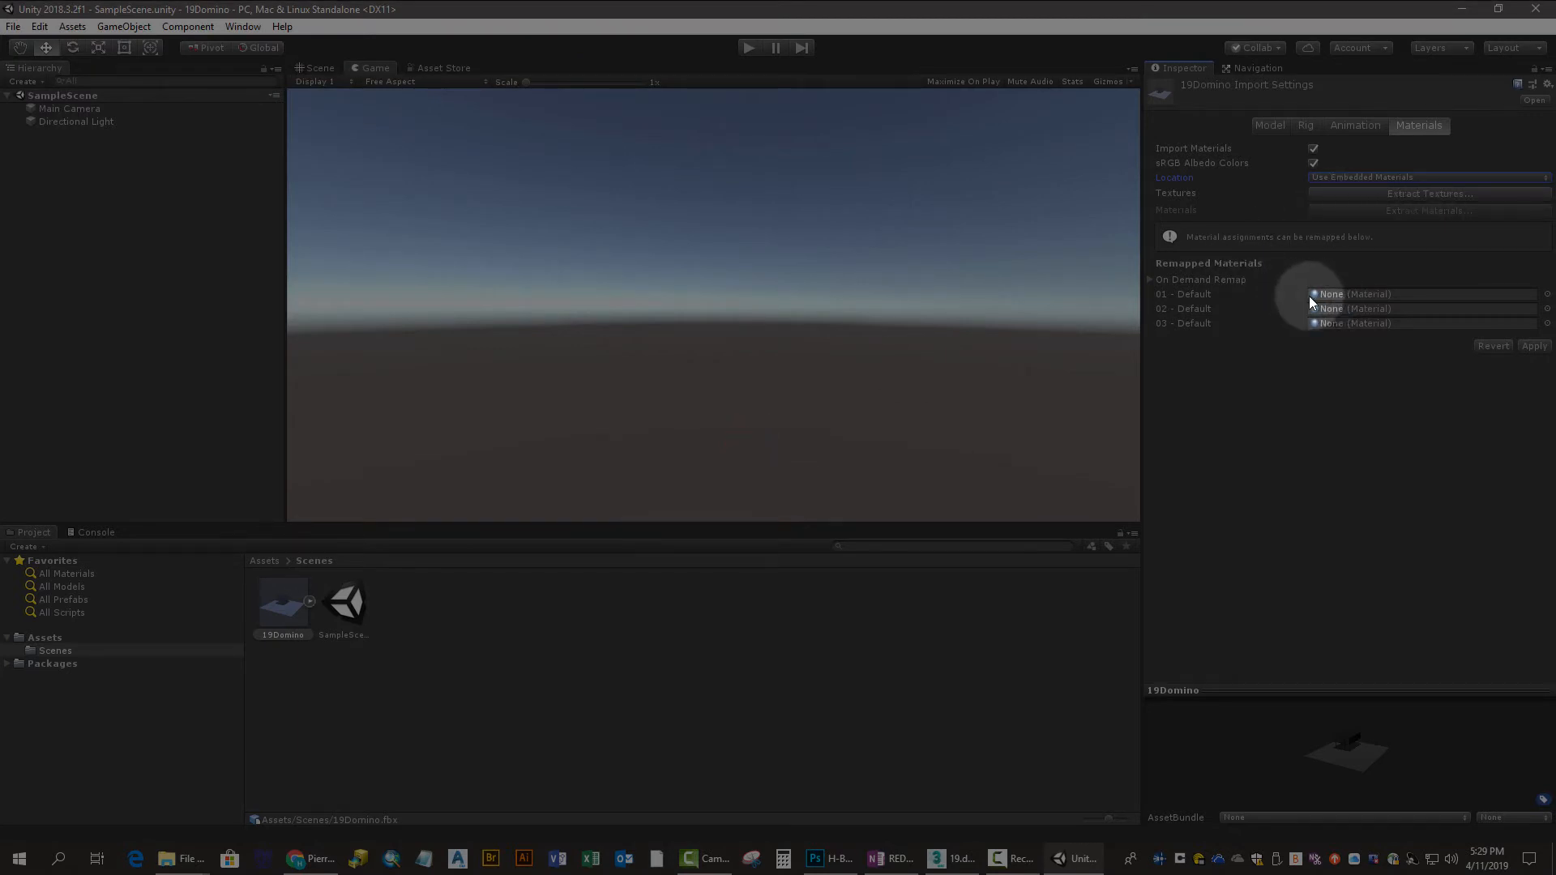
# Step: Apply the changed model import settings and add the 19Domino model to SampleScene
pyautogui.click(1261, 125)
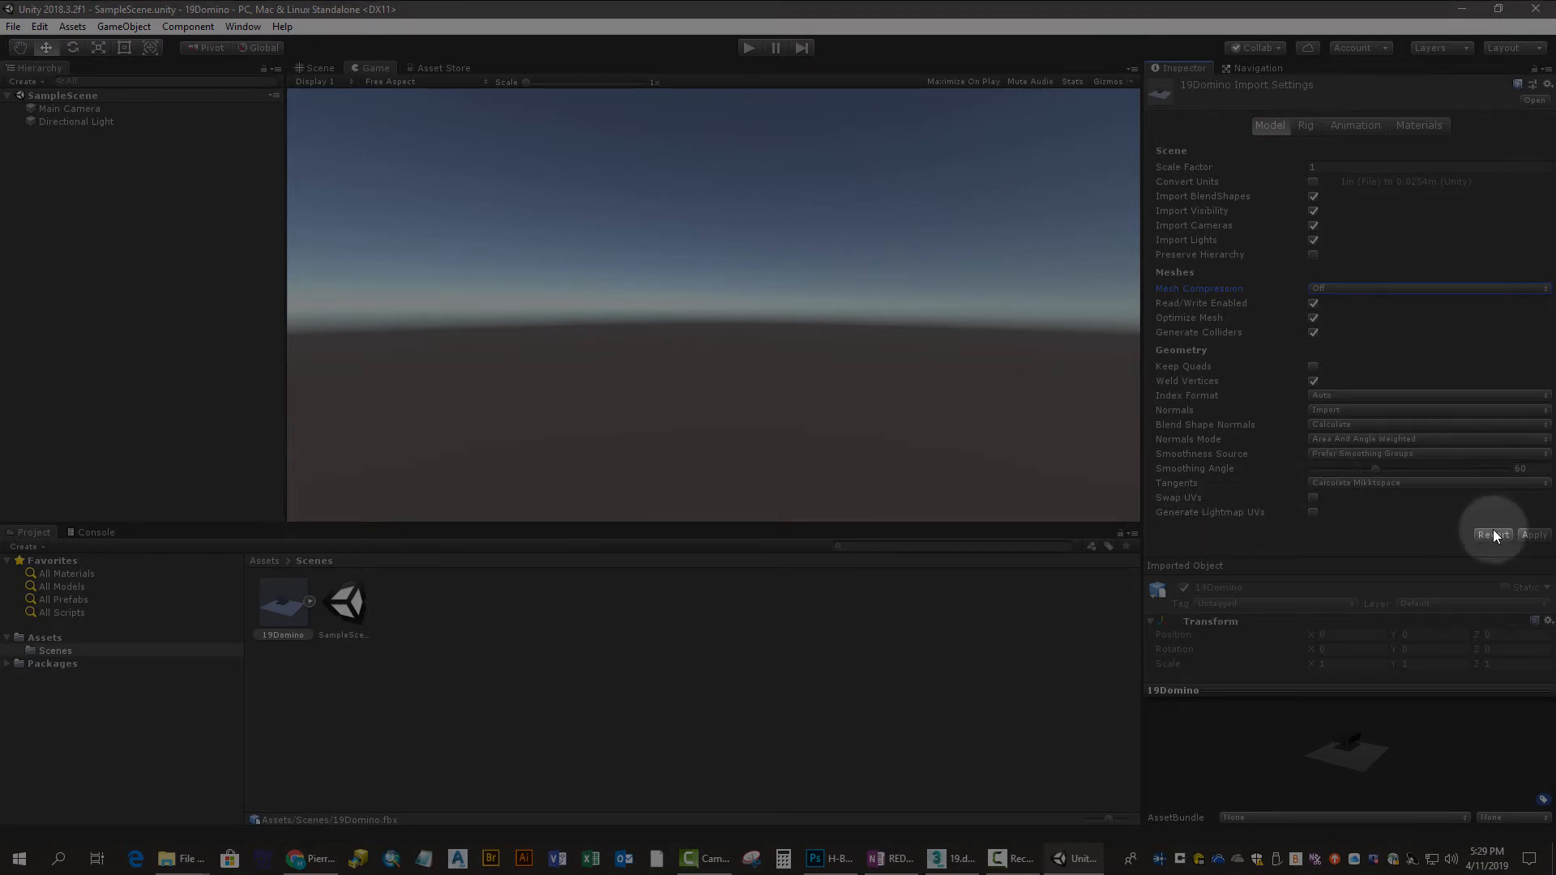
pyautogui.click(1529, 537)
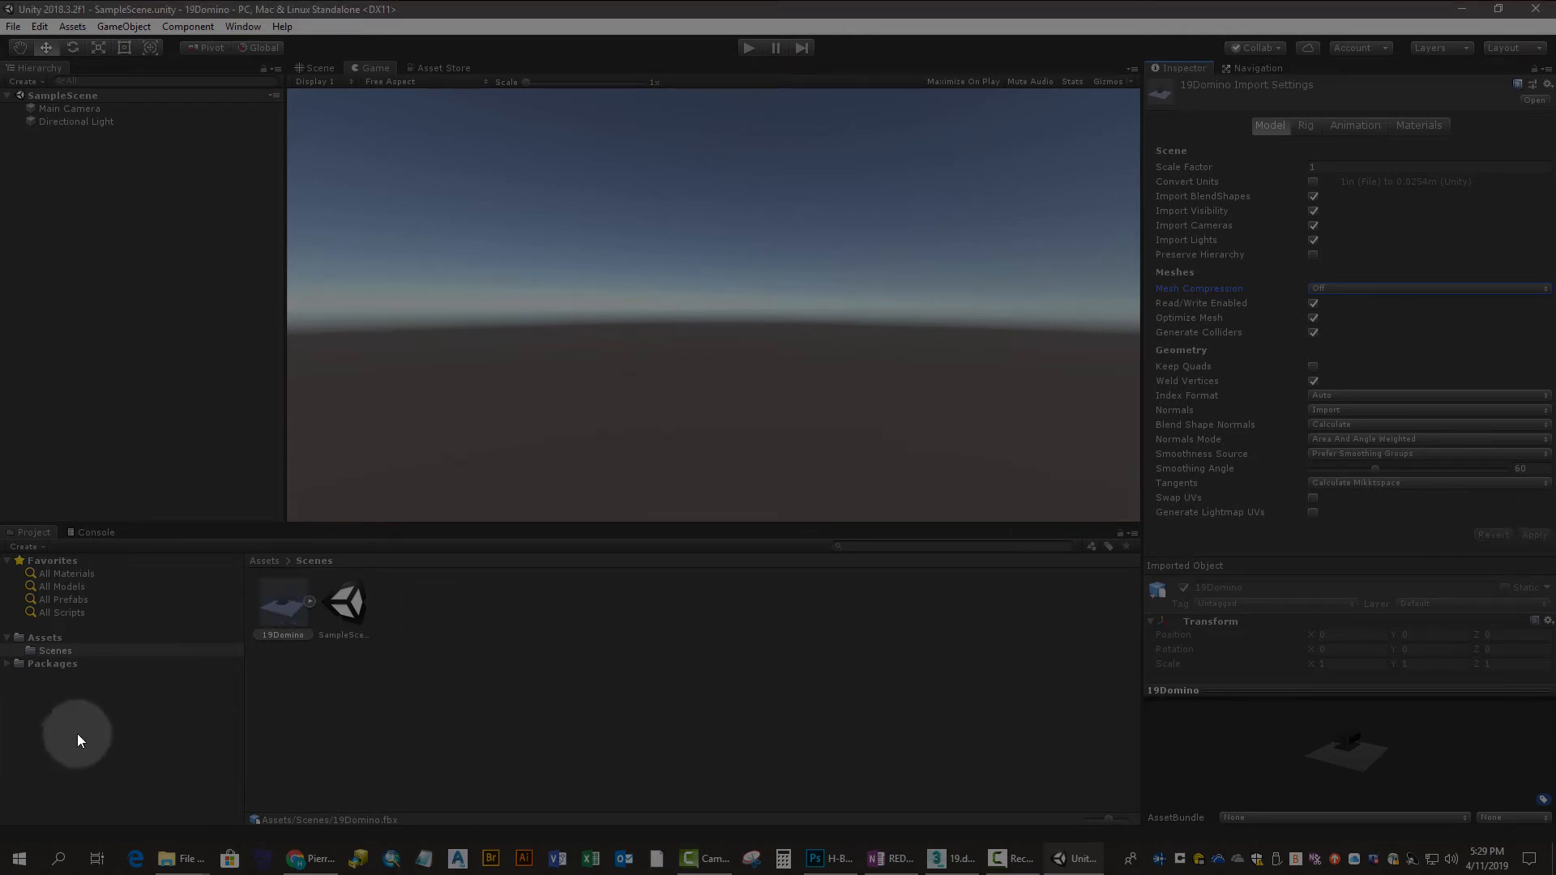
pyautogui.moveTo(282, 614); pyautogui.dragTo(55, 169)
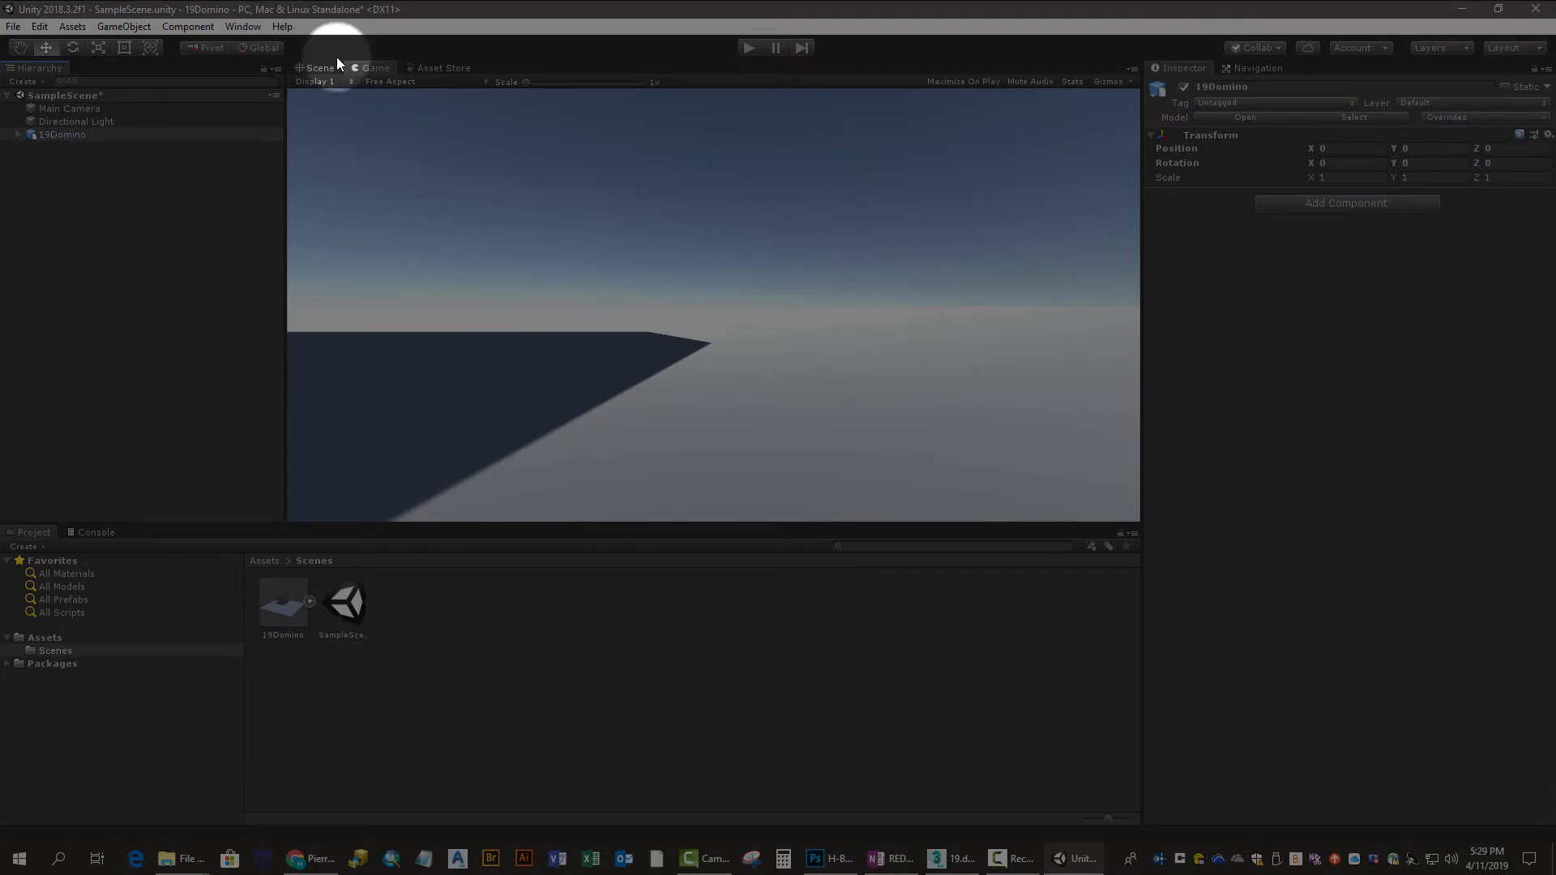
# Step: Show the building in the Scene view and deactivate the Glazing object inside 19Domino
pyautogui.click(315, 70)
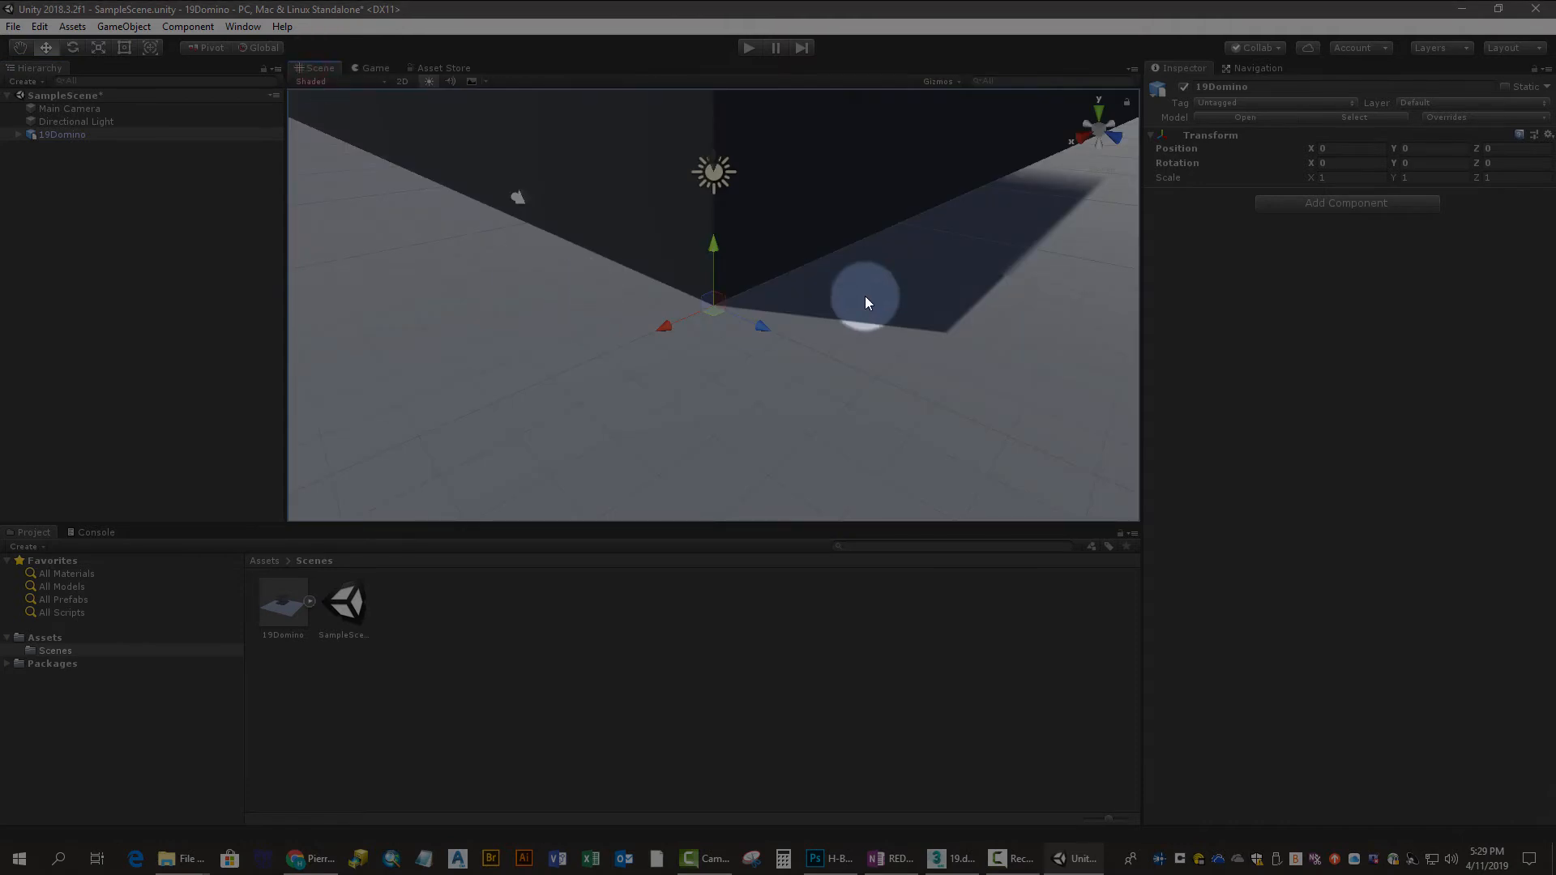
pyautogui.scroll(-8, 865, 298)
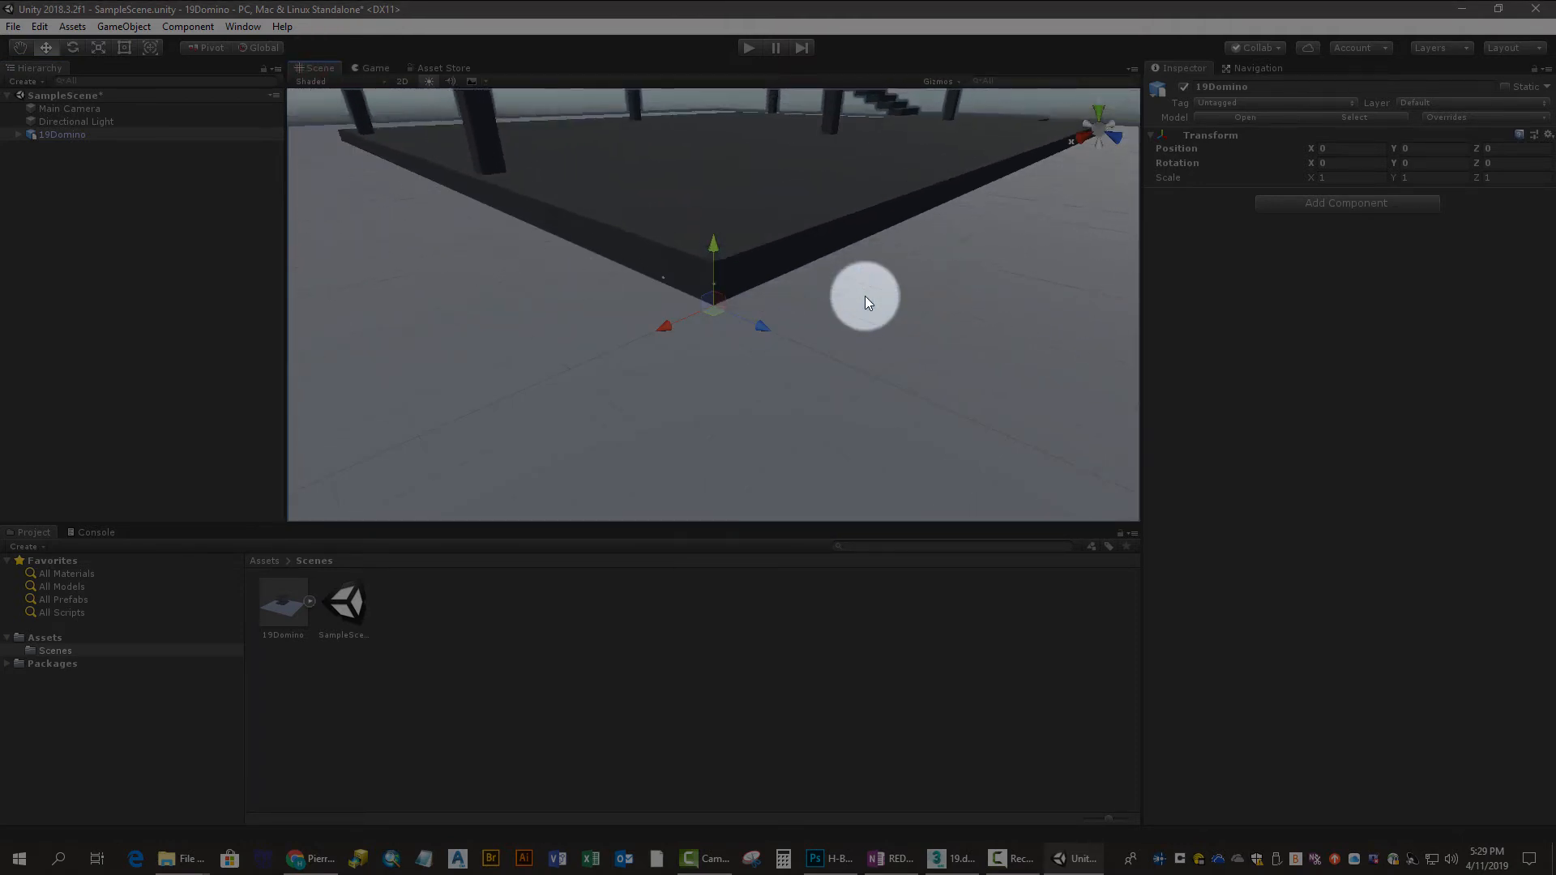
pyautogui.scroll(-6, 864, 295)
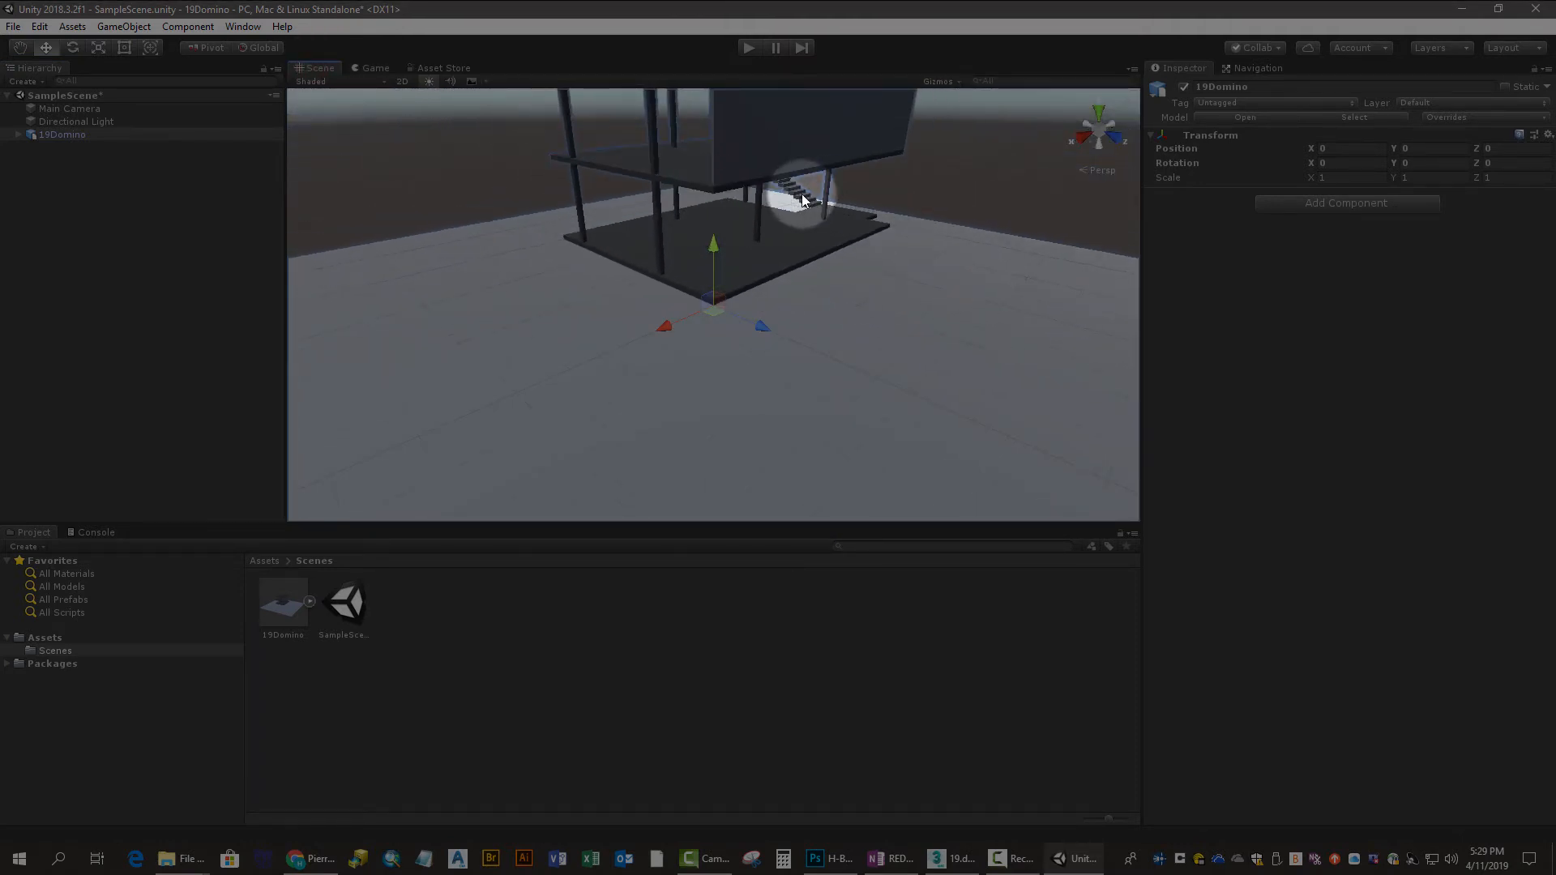
pyautogui.moveTo(854, 280); pyautogui.dragTo(924, 191, button='right')
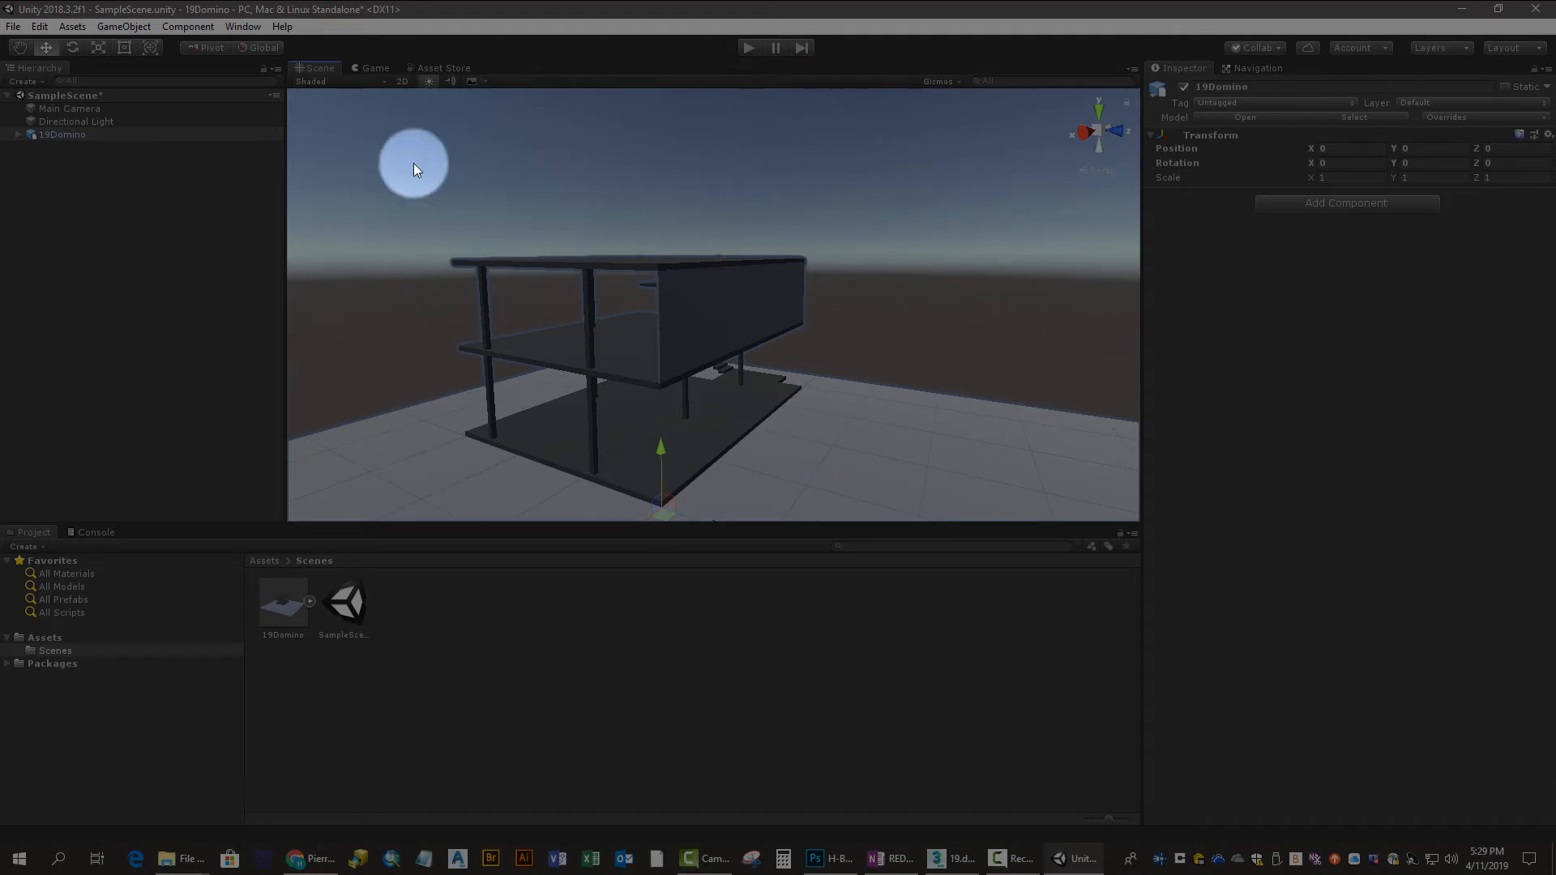
pyautogui.click(16, 135)
pyautogui.click(15, 136)
pyautogui.click(53, 161)
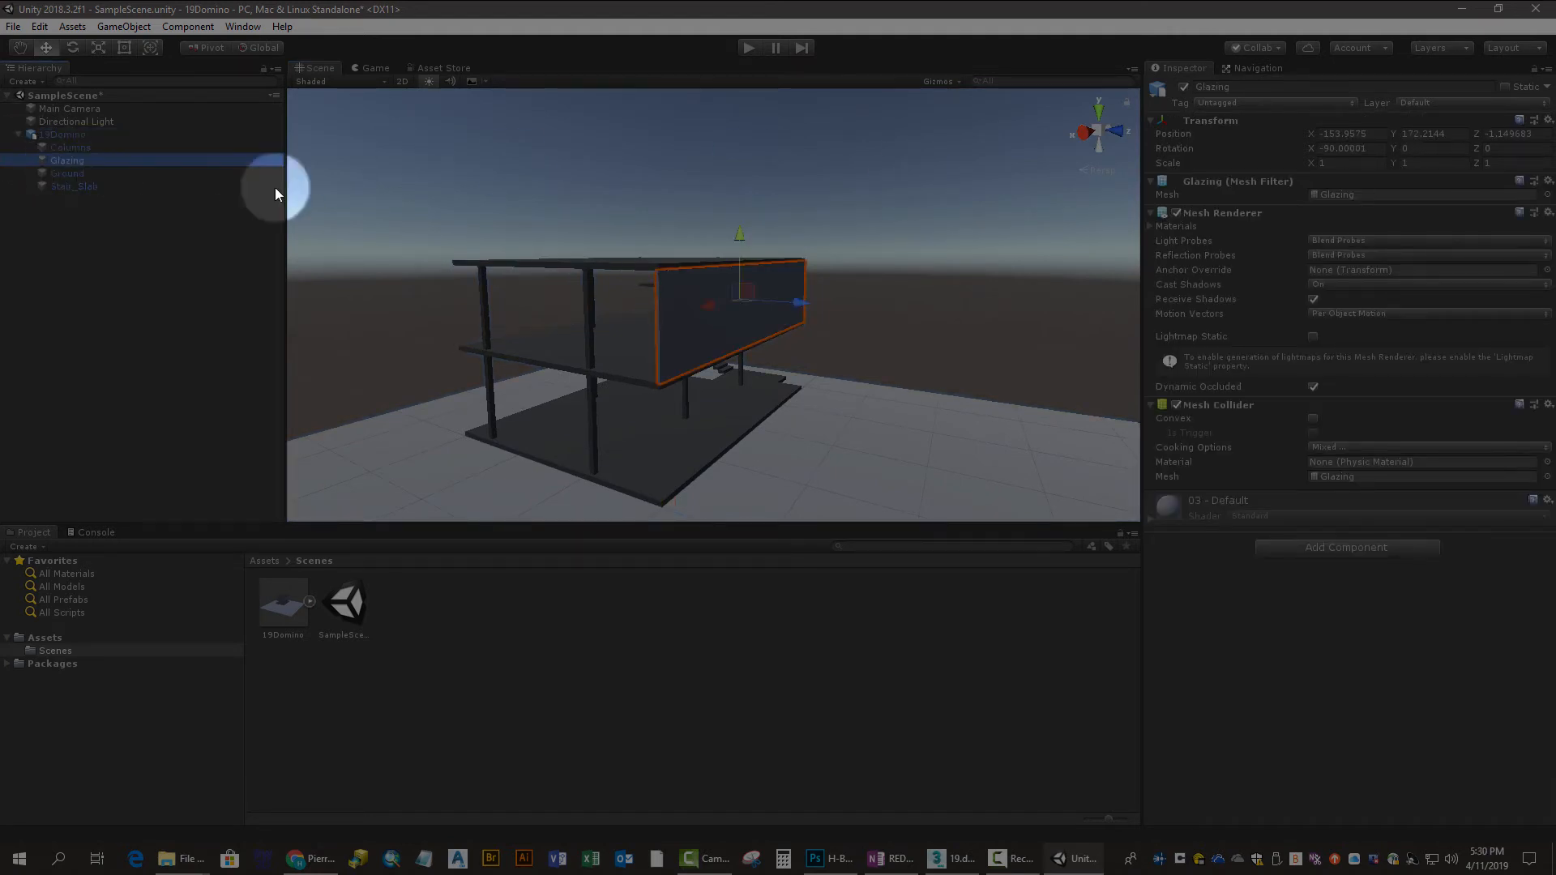
pyautogui.click(1184, 87)
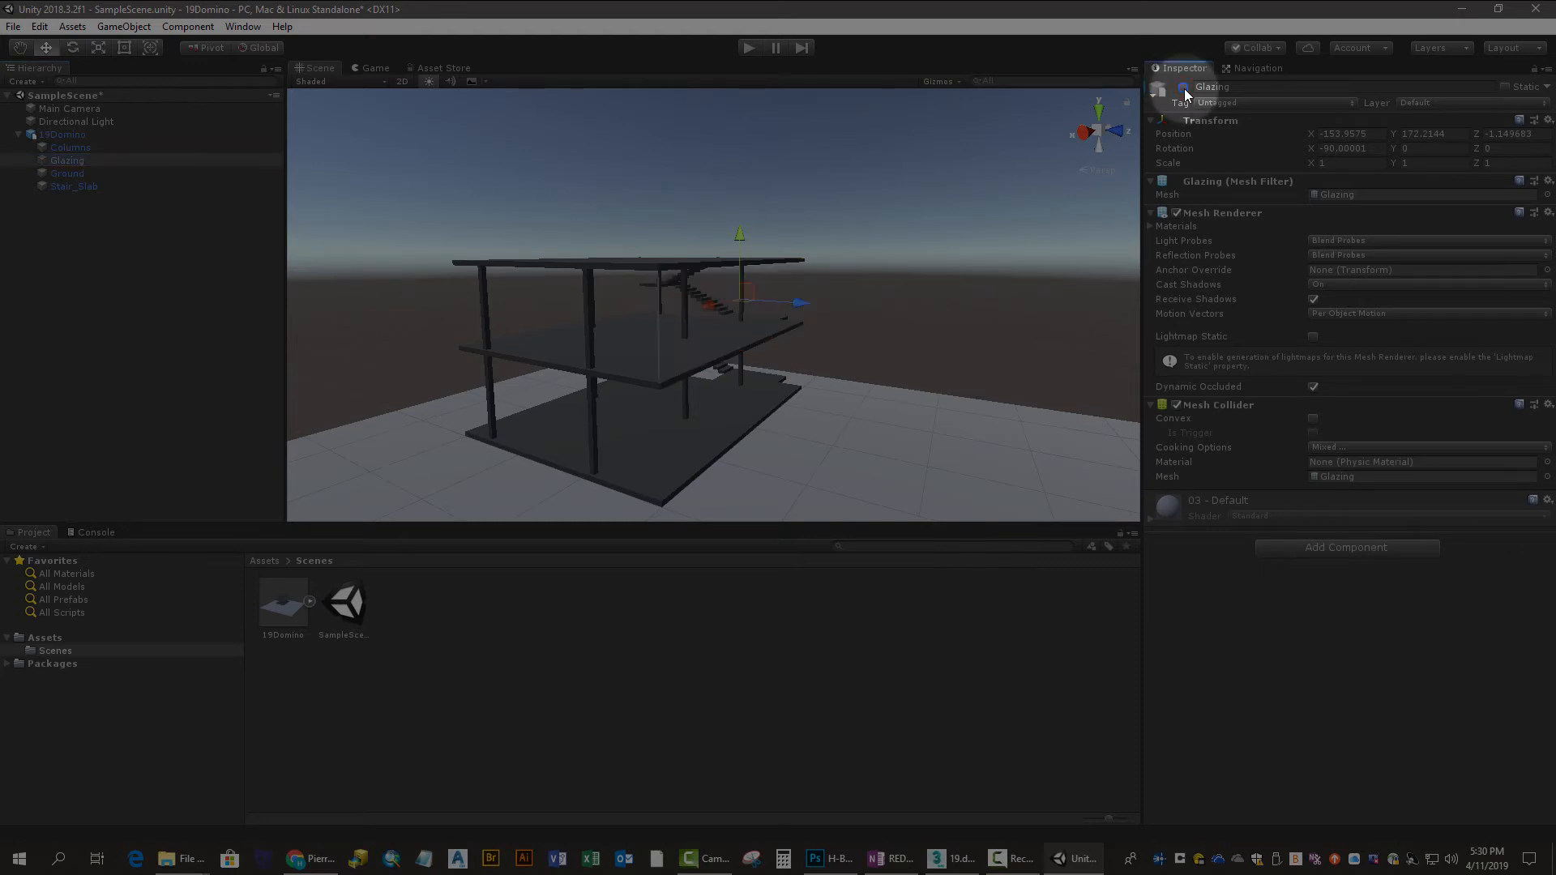
# Step: Select the Stair_Slab object of the building in the Scene view and save the scene
pyautogui.moveTo(655, 392); pyautogui.dragTo(683, 391, button='middle')
pyautogui.scroll(2, 698, 337)
pyautogui.click(691, 334)
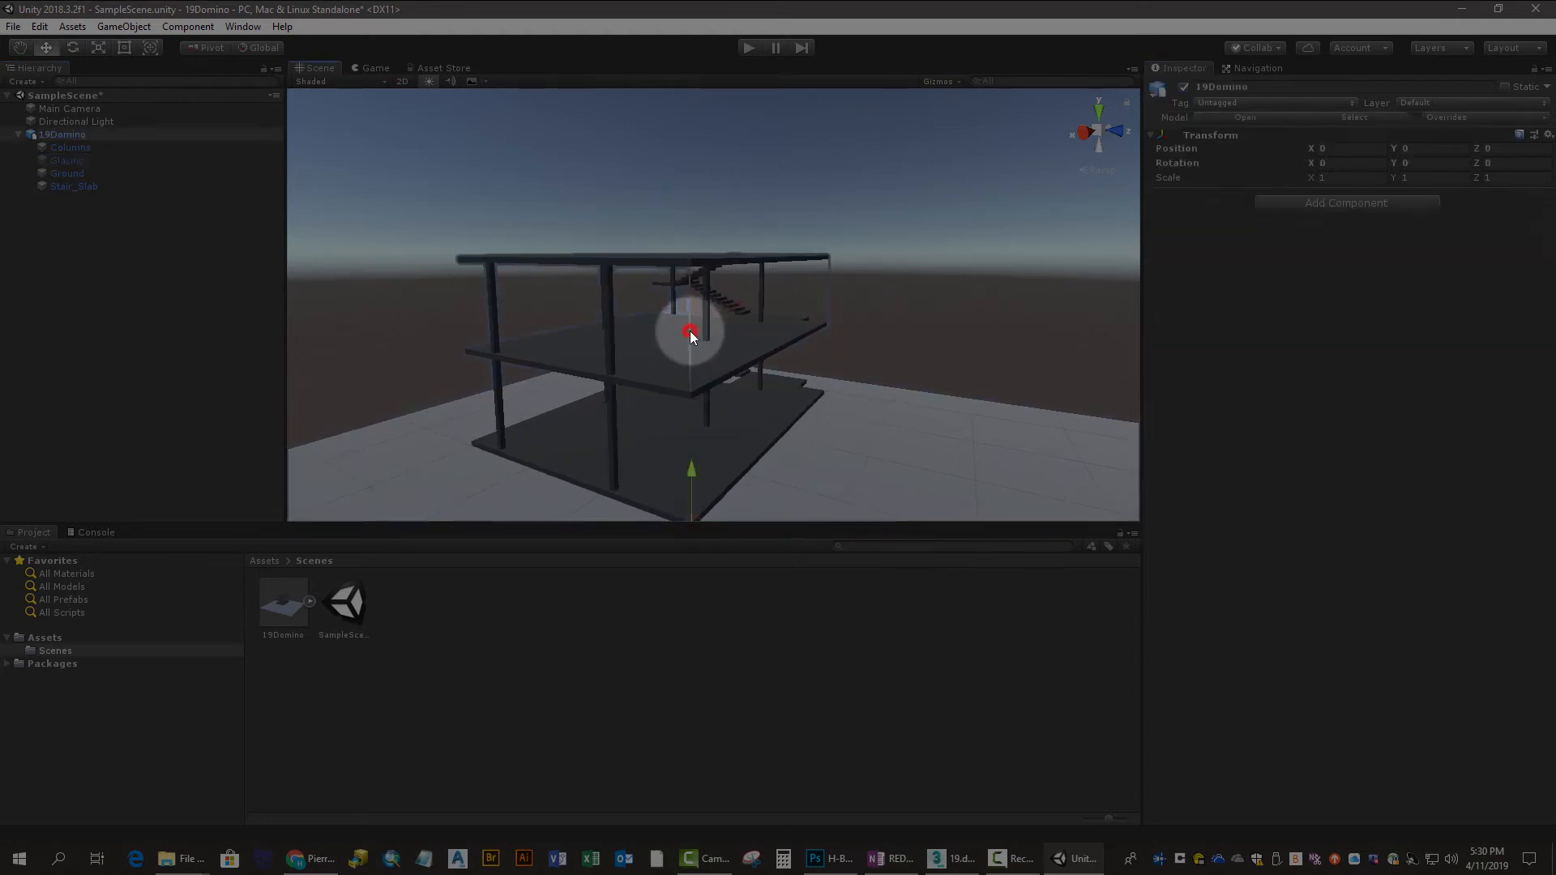
pyautogui.click(691, 332)
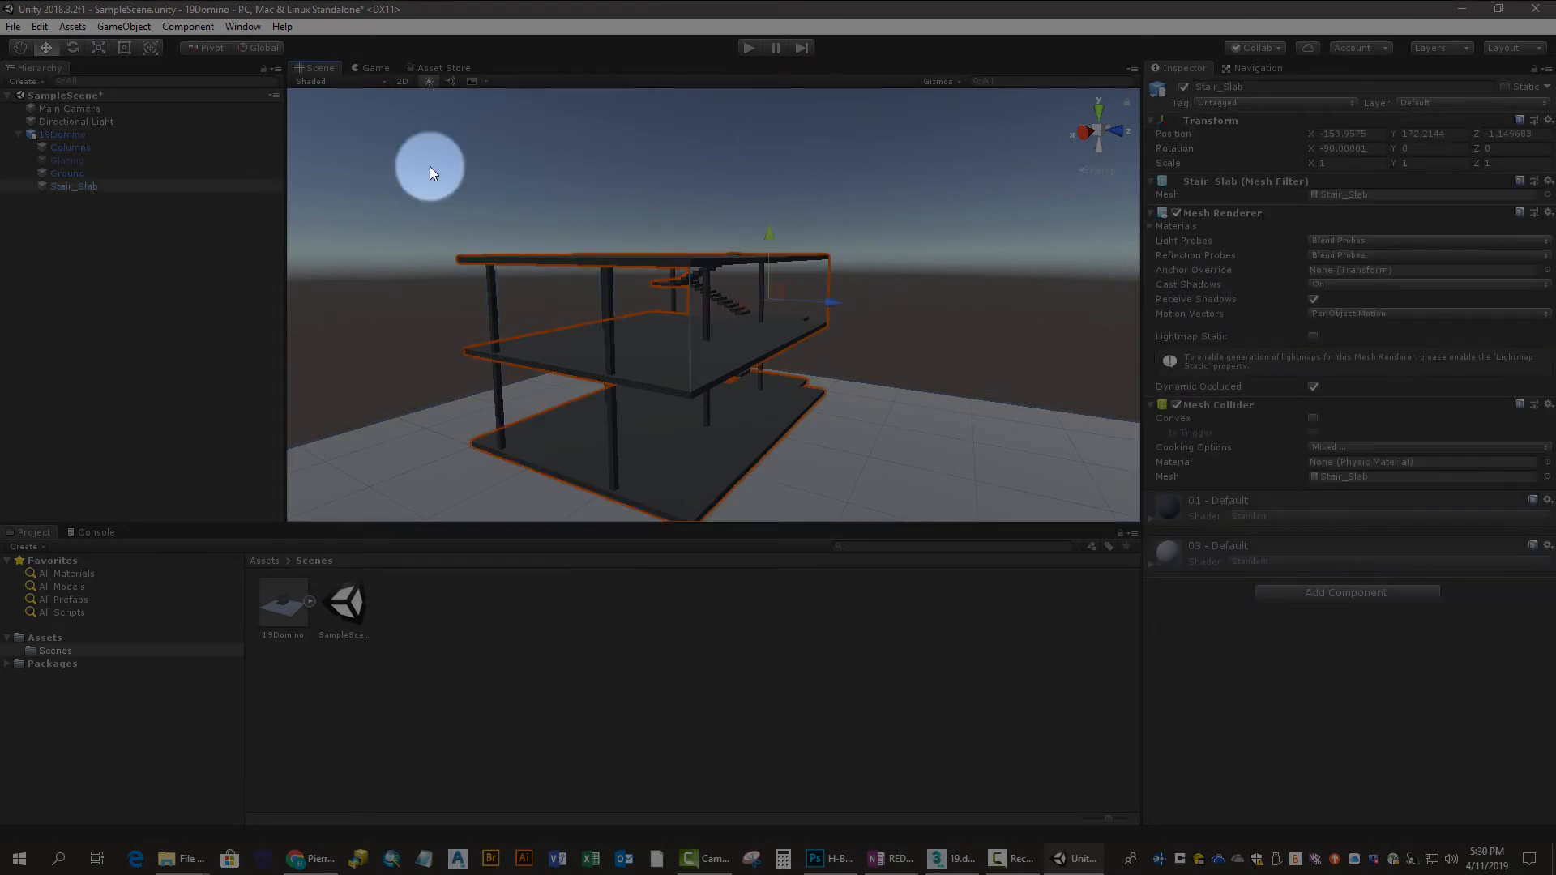
pyautogui.click(12, 26)
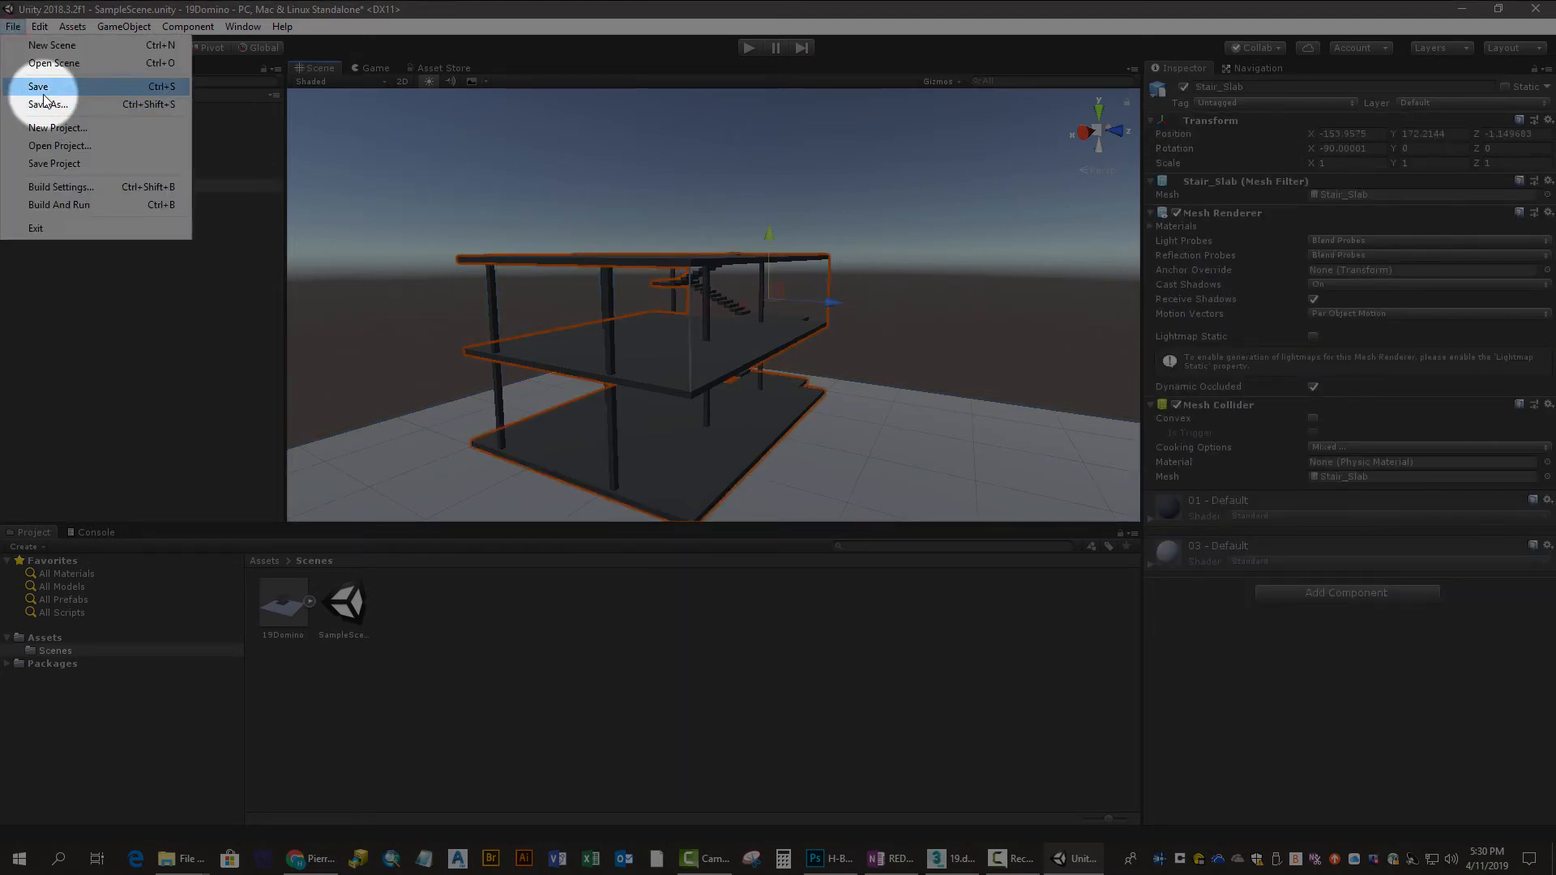
pyautogui.click(44, 94)
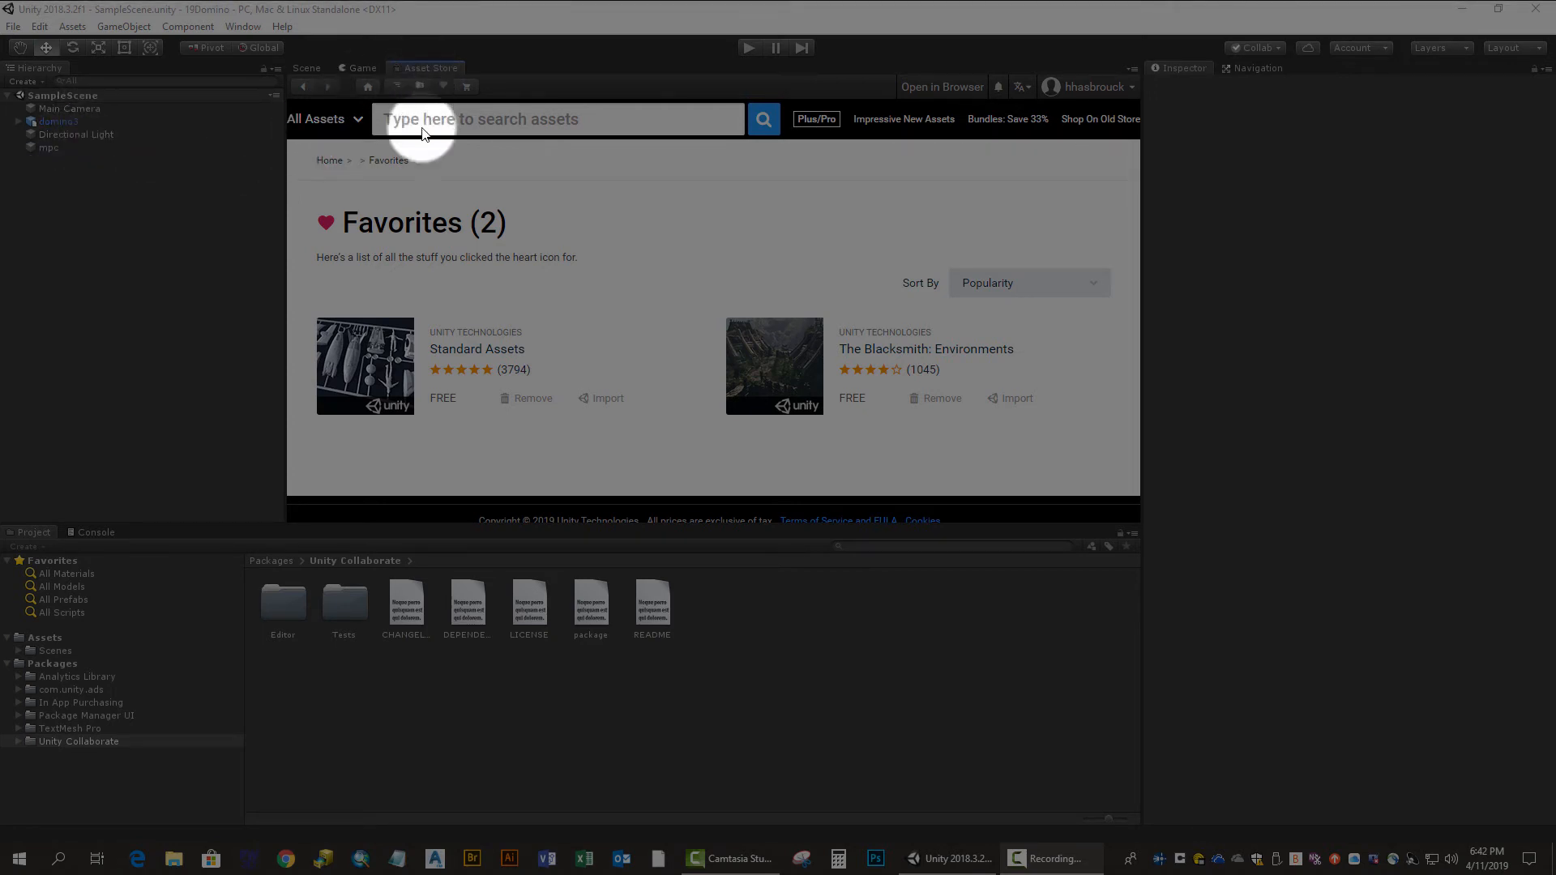
# Step: Open the Standard Assets page from the Asset Store favorites and import the complete package into the project
pyautogui.click(452, 334)
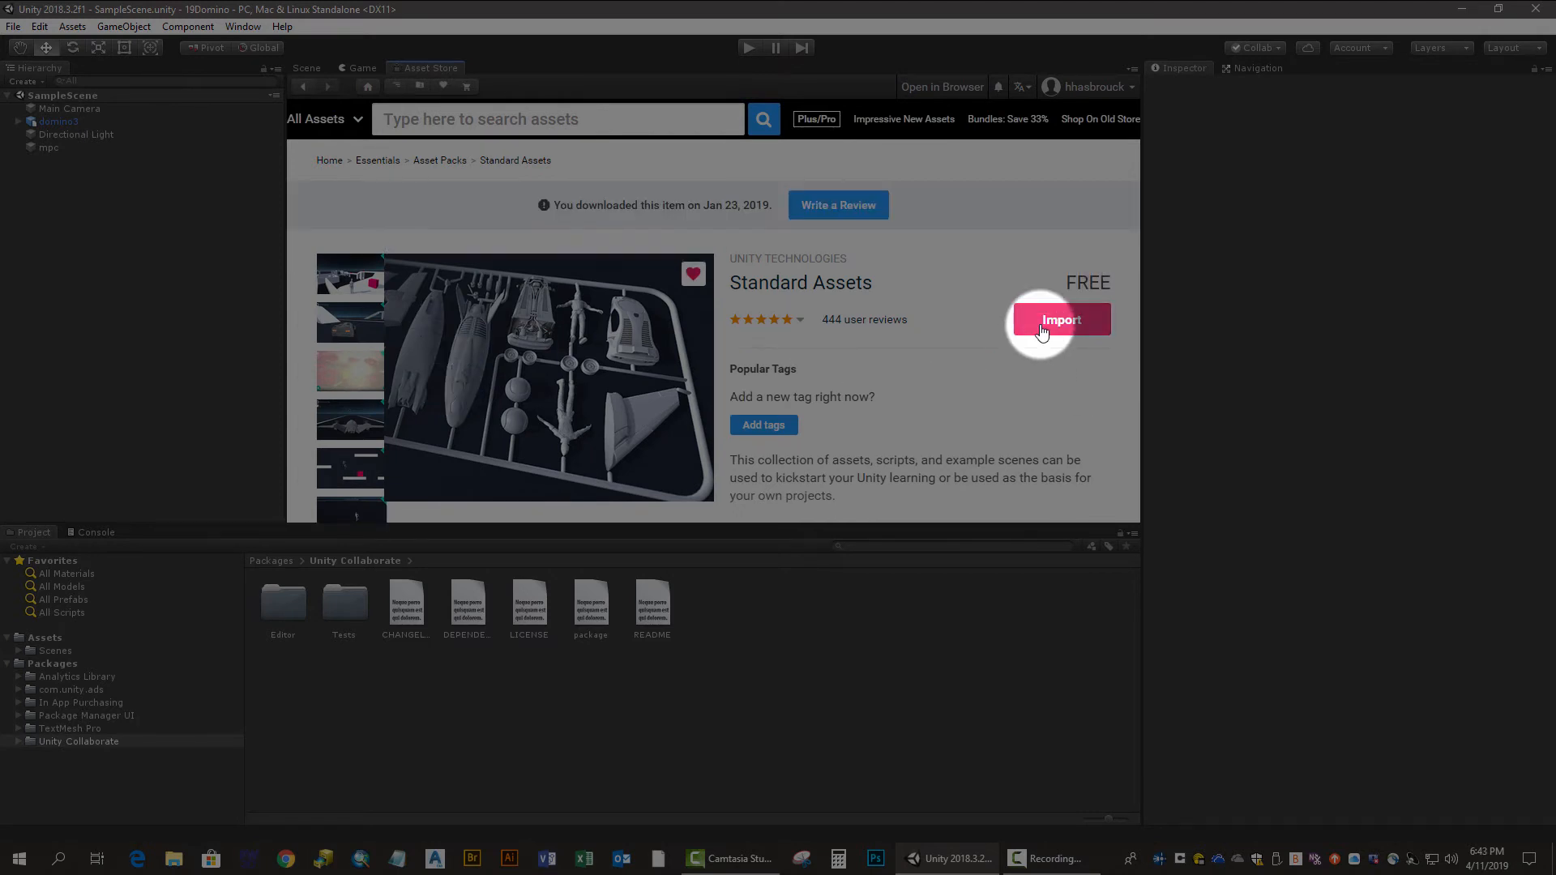
pyautogui.click(1043, 331)
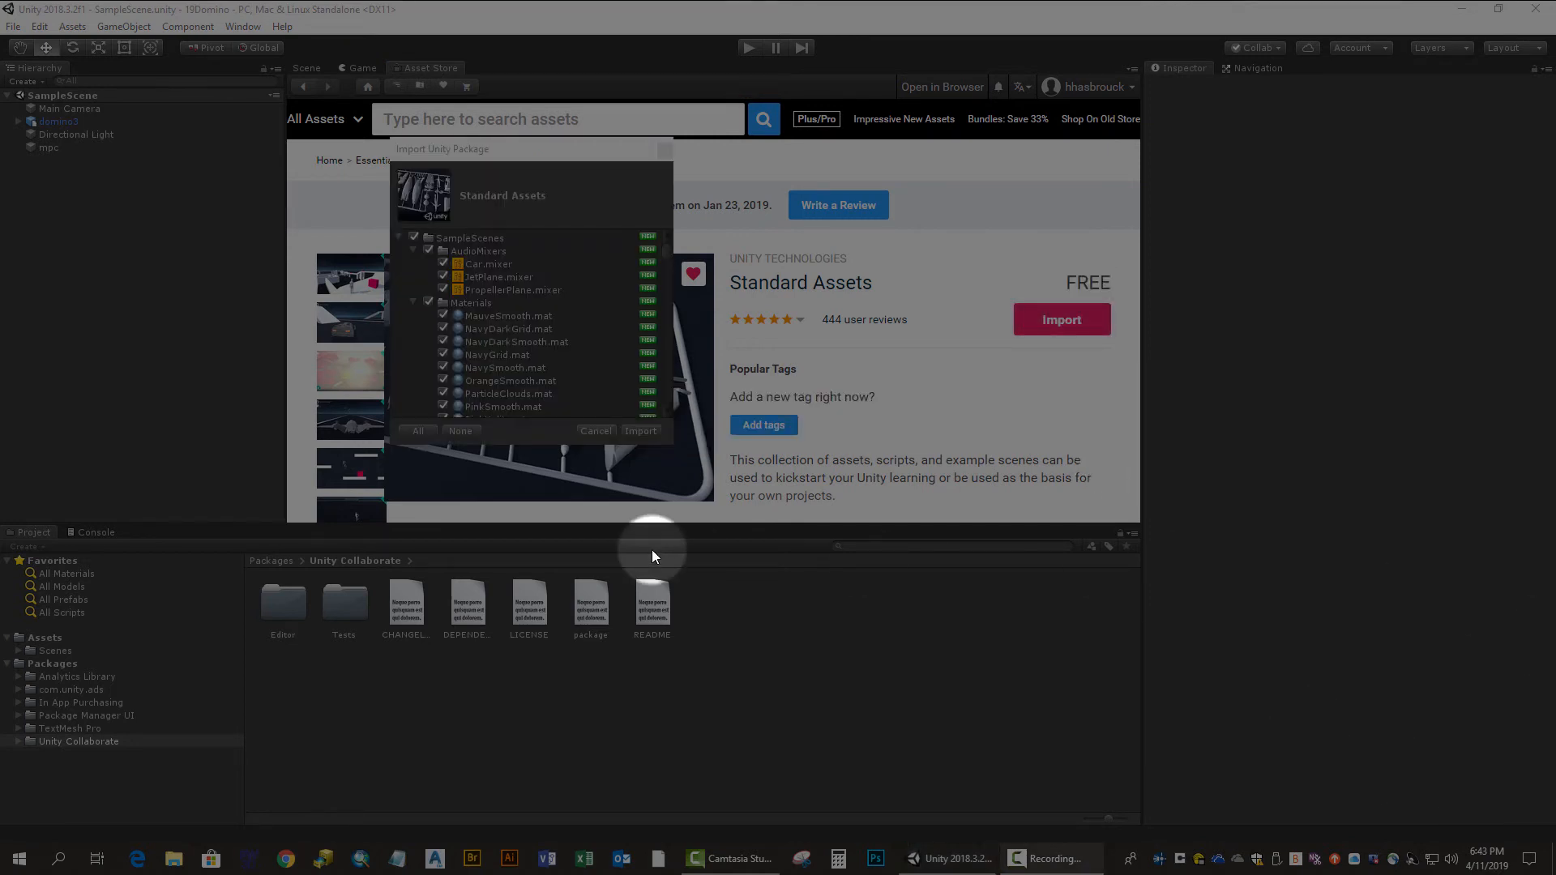
pyautogui.click(629, 431)
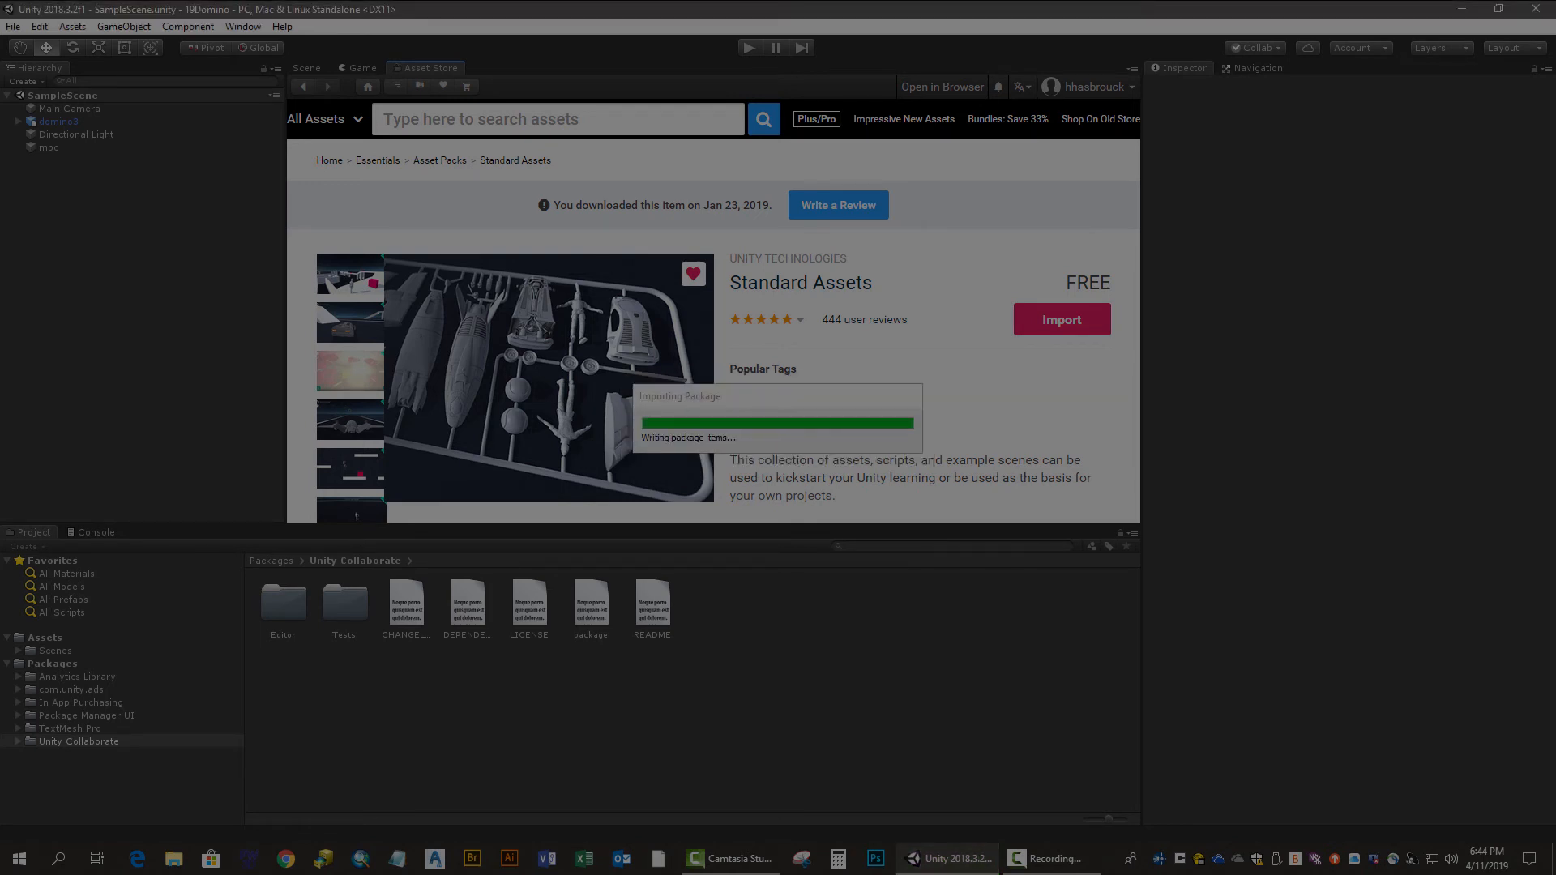
pyautogui.click(1292, 712)
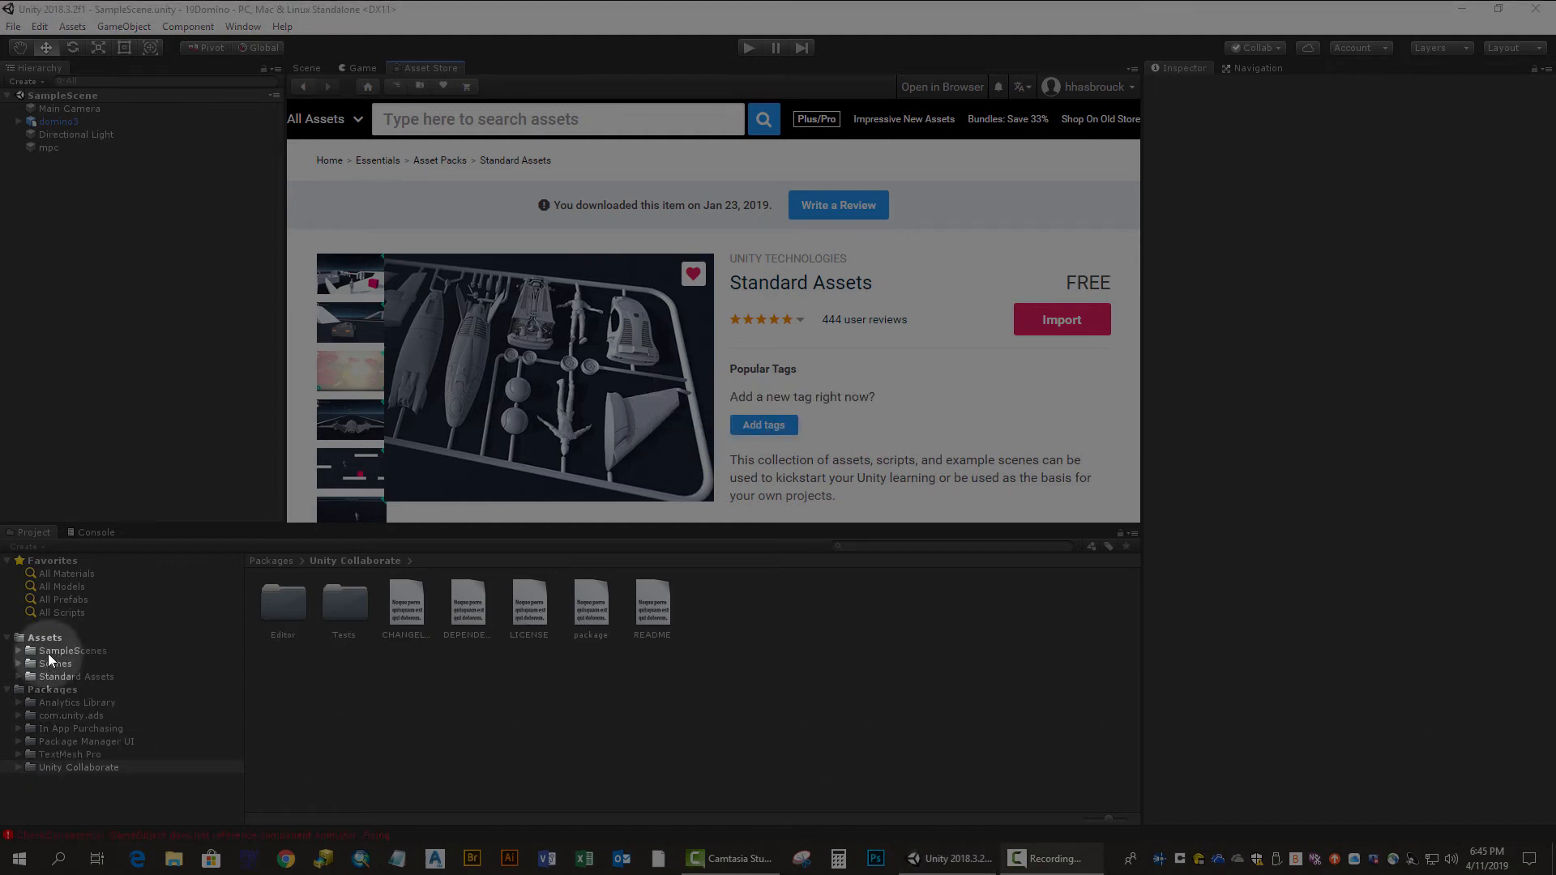
# Step: Expand the Standard Assets folder in the project to browse its subfolders
pyautogui.click(18, 676)
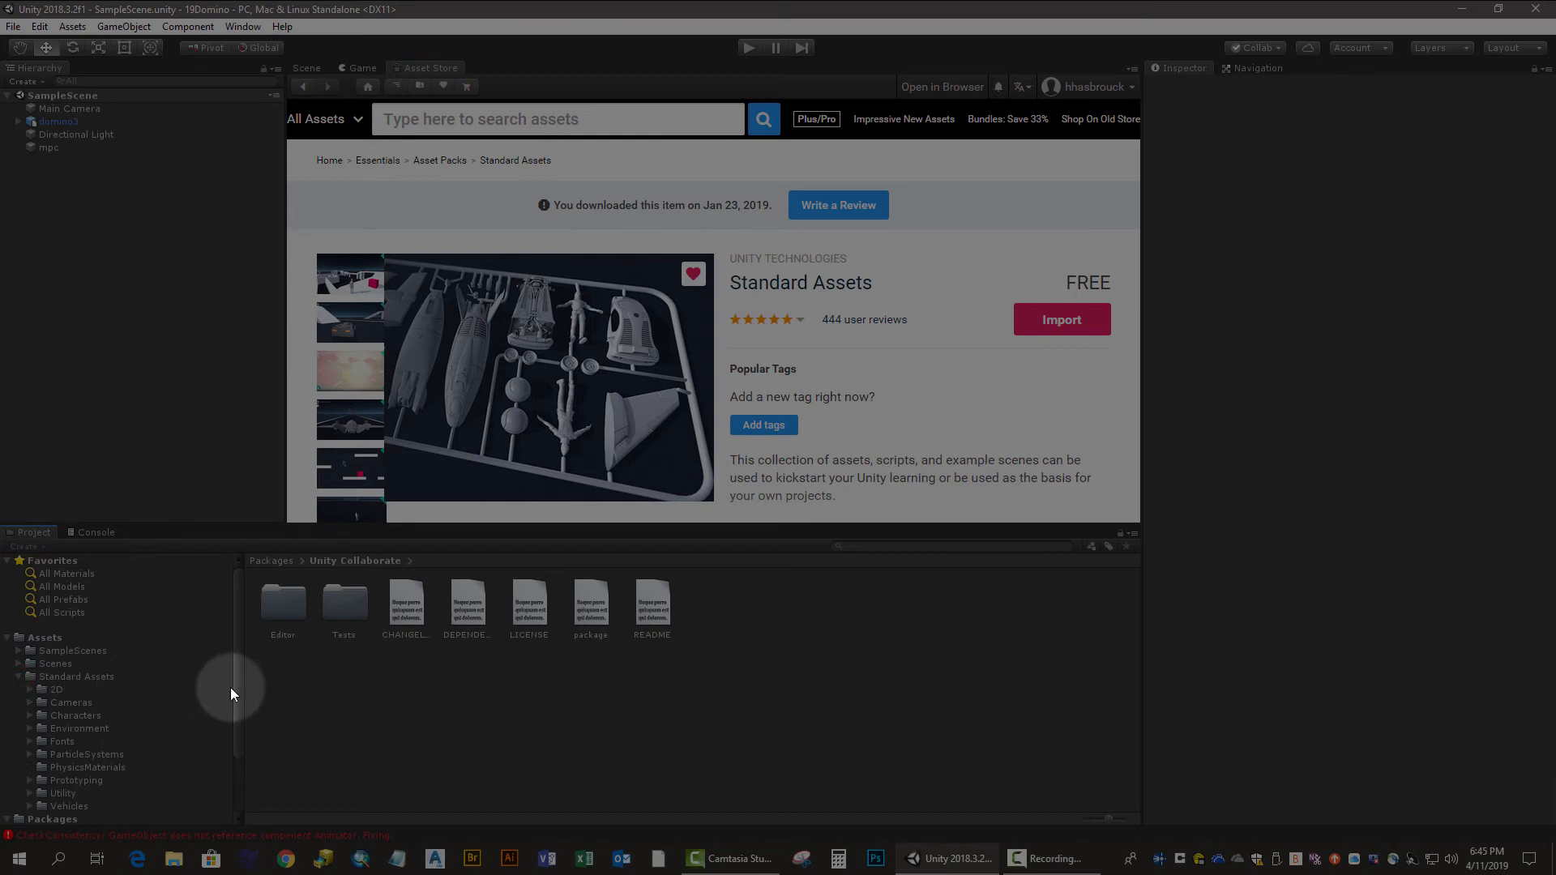
pyautogui.moveTo(241, 684); pyautogui.dragTo(242, 726)
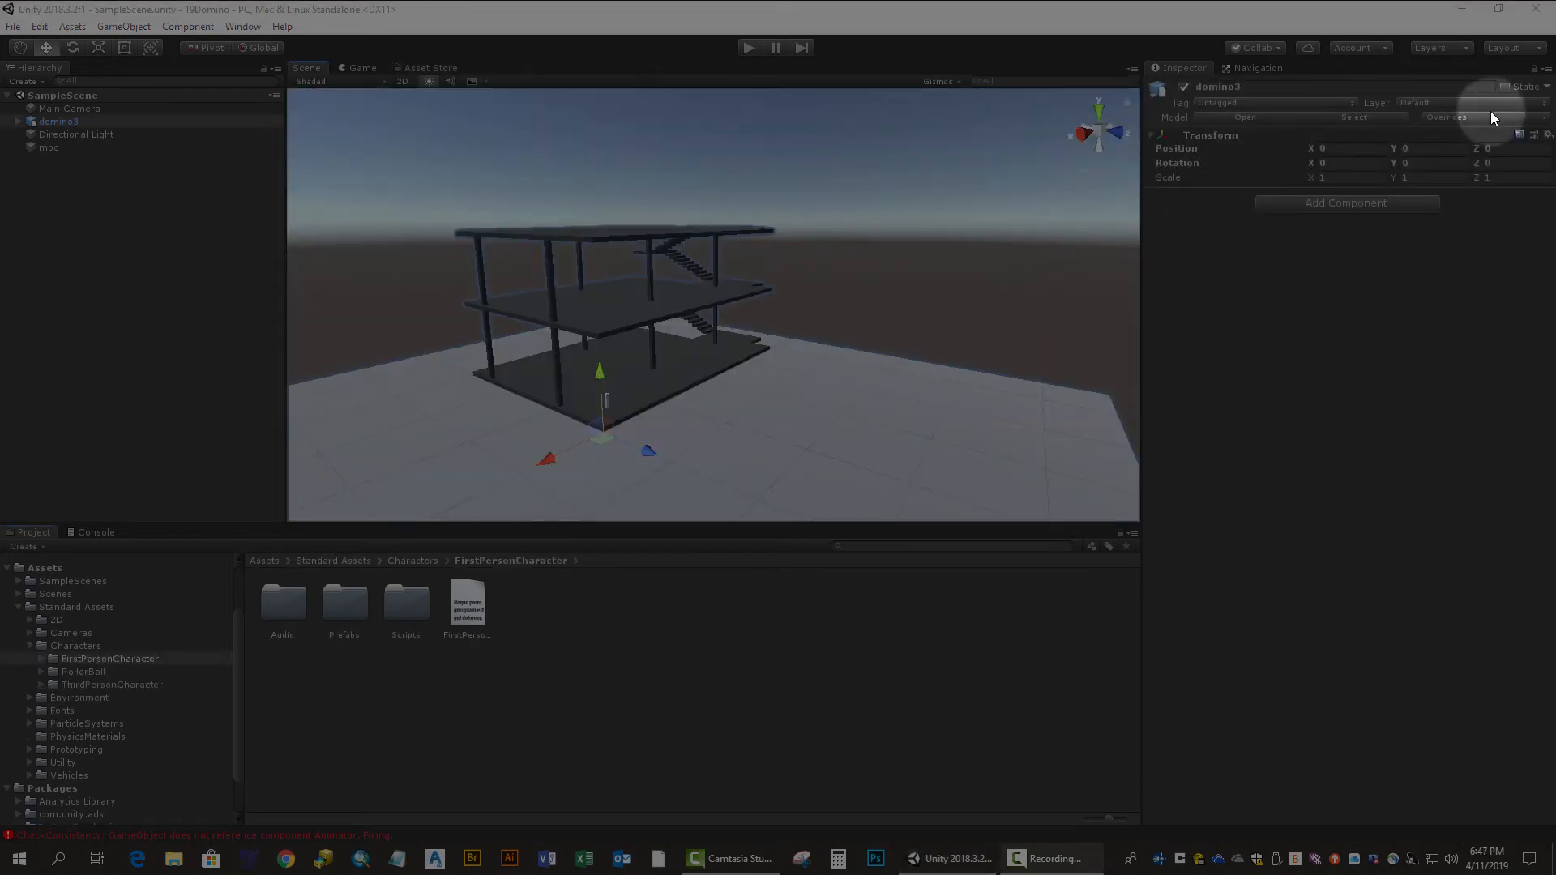
# Step: Mark the Ground object inside domino3 as Navigation Static
pyautogui.click(1506, 87)
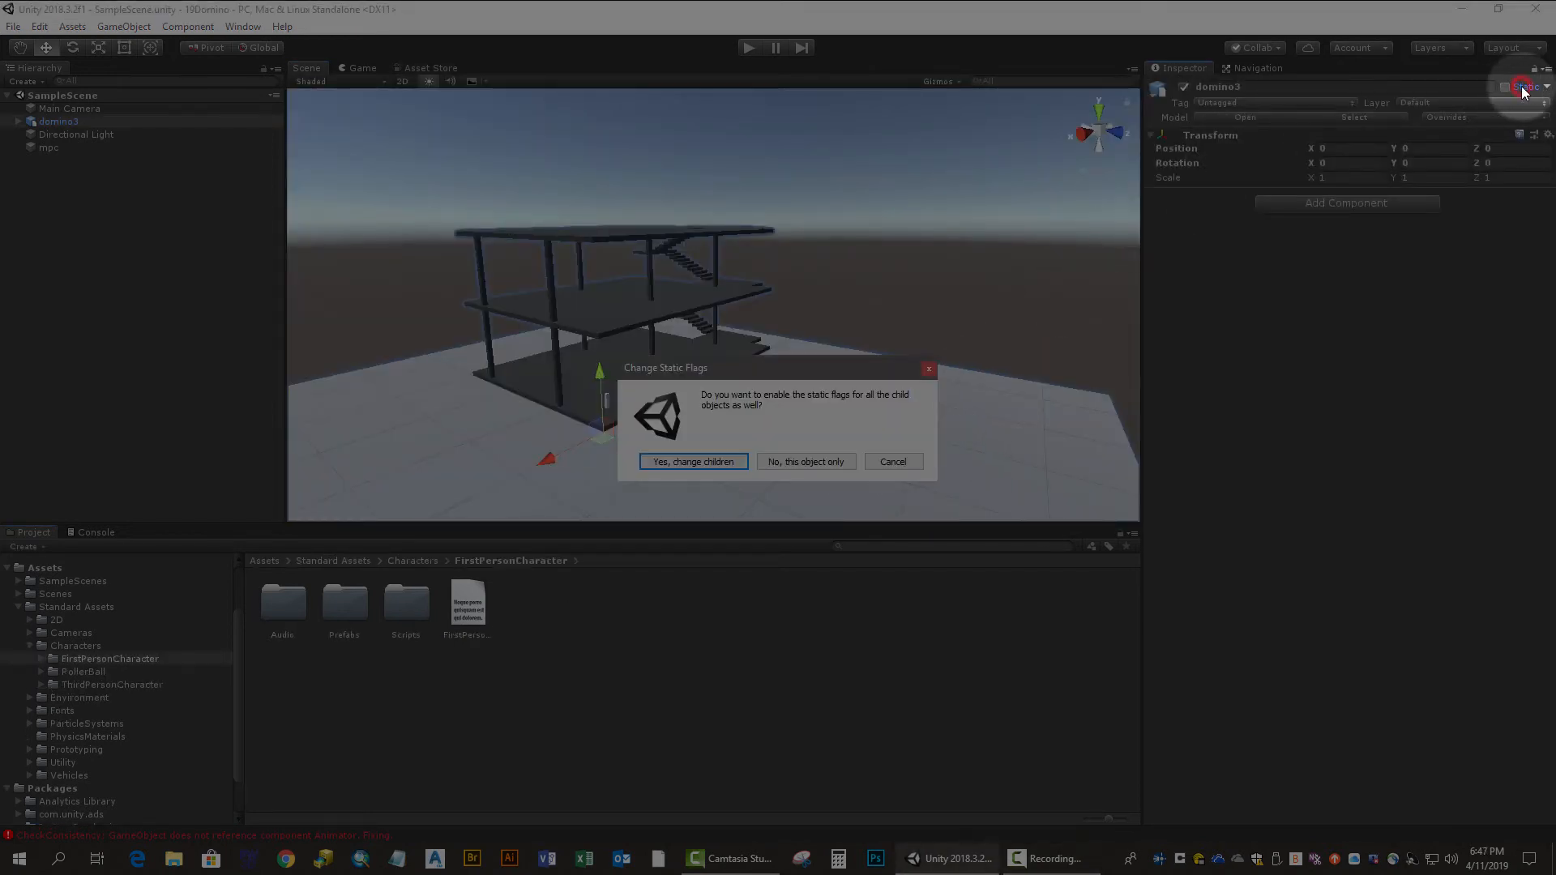
pyautogui.click(929, 368)
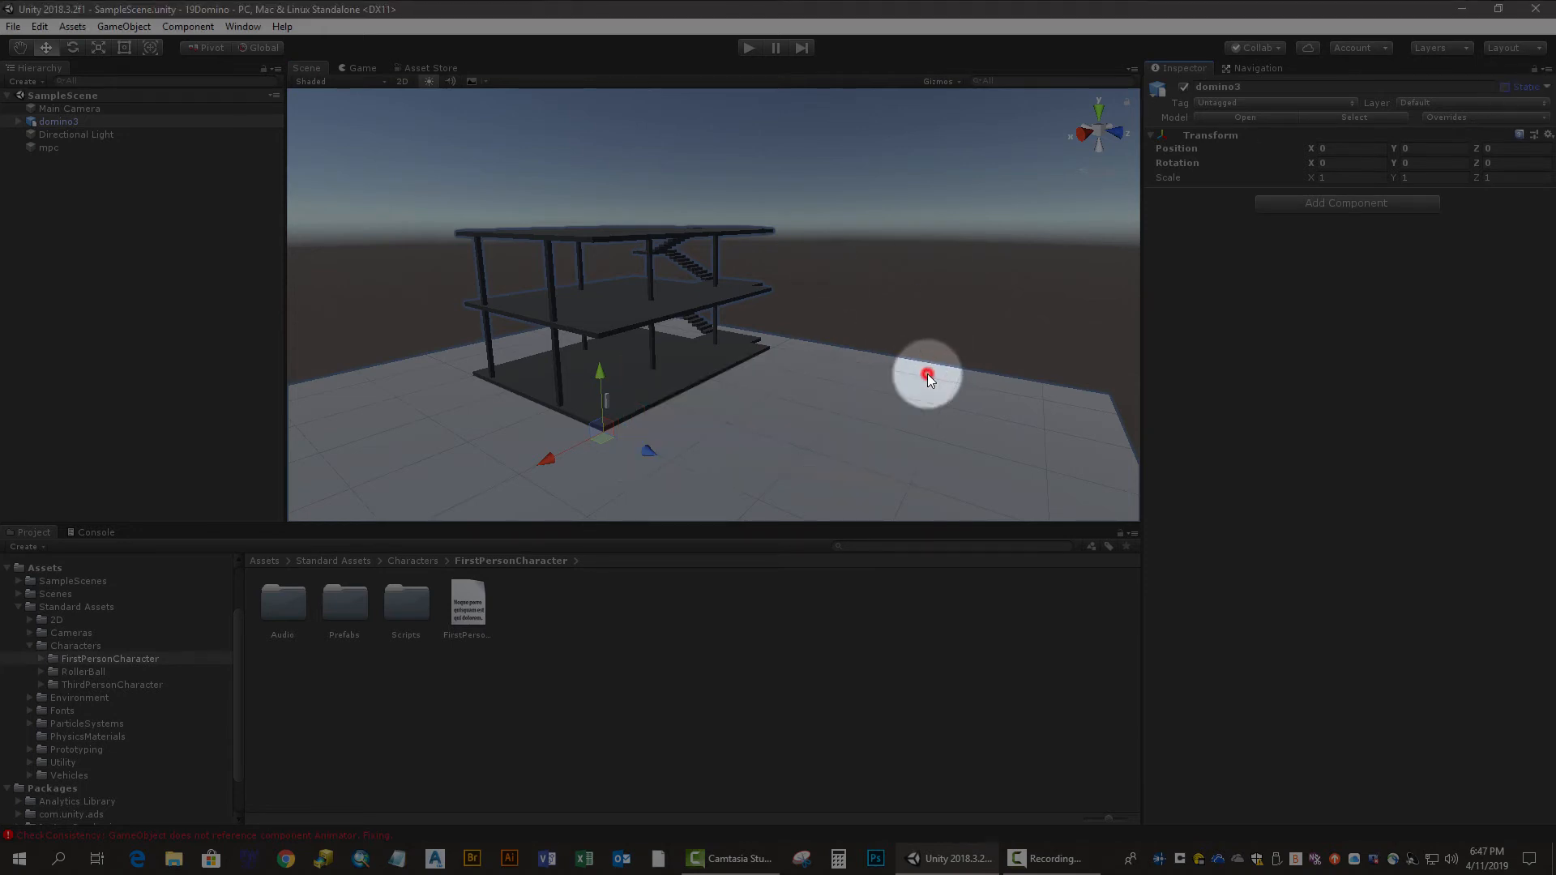
pyautogui.click(19, 122)
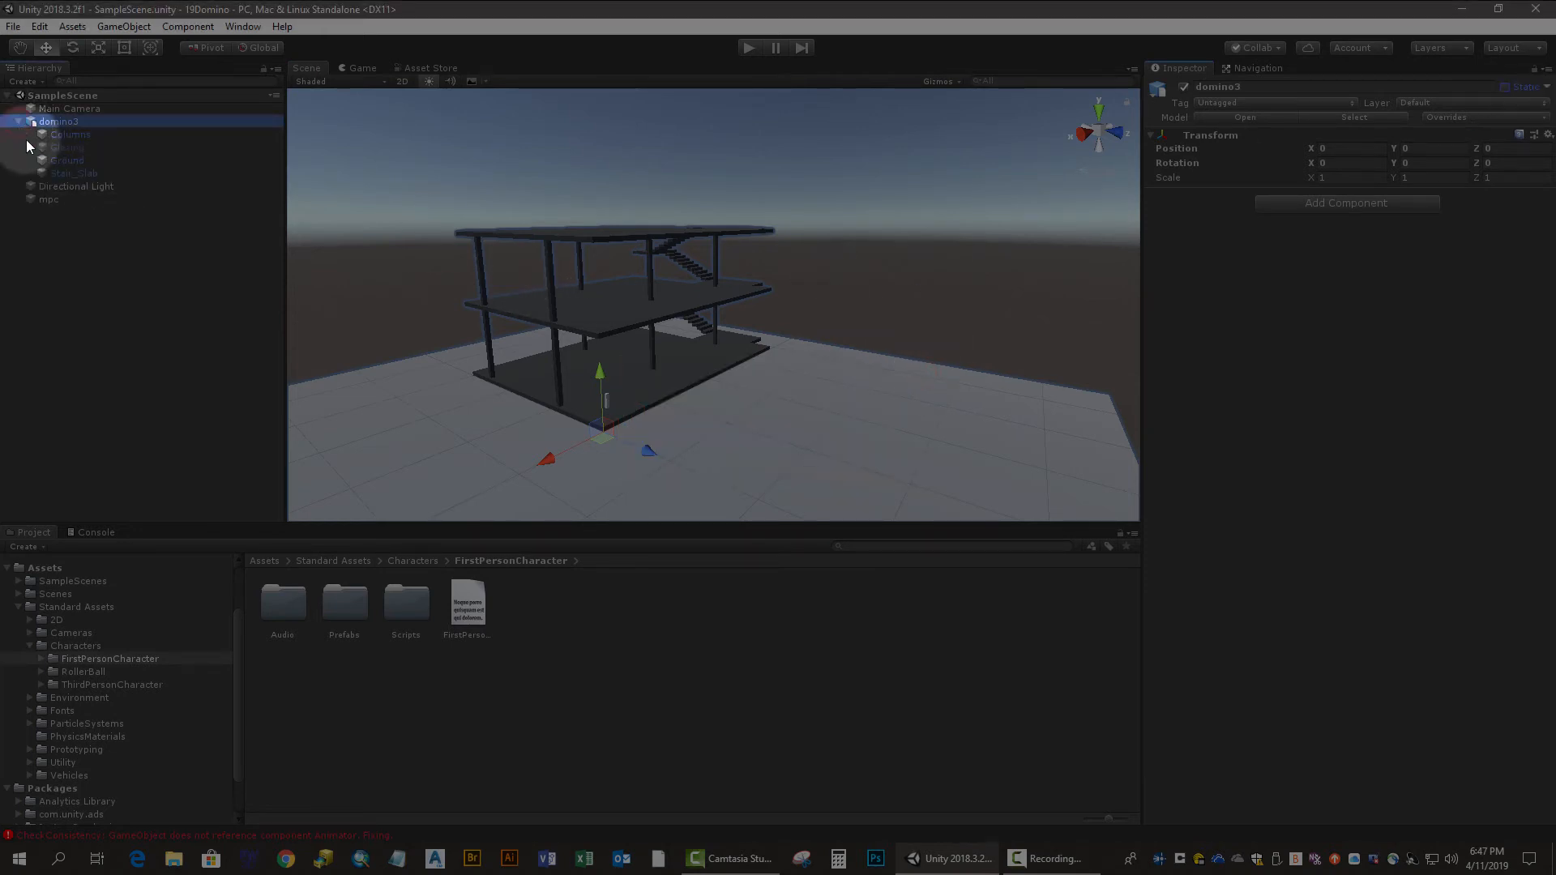
pyautogui.click(67, 161)
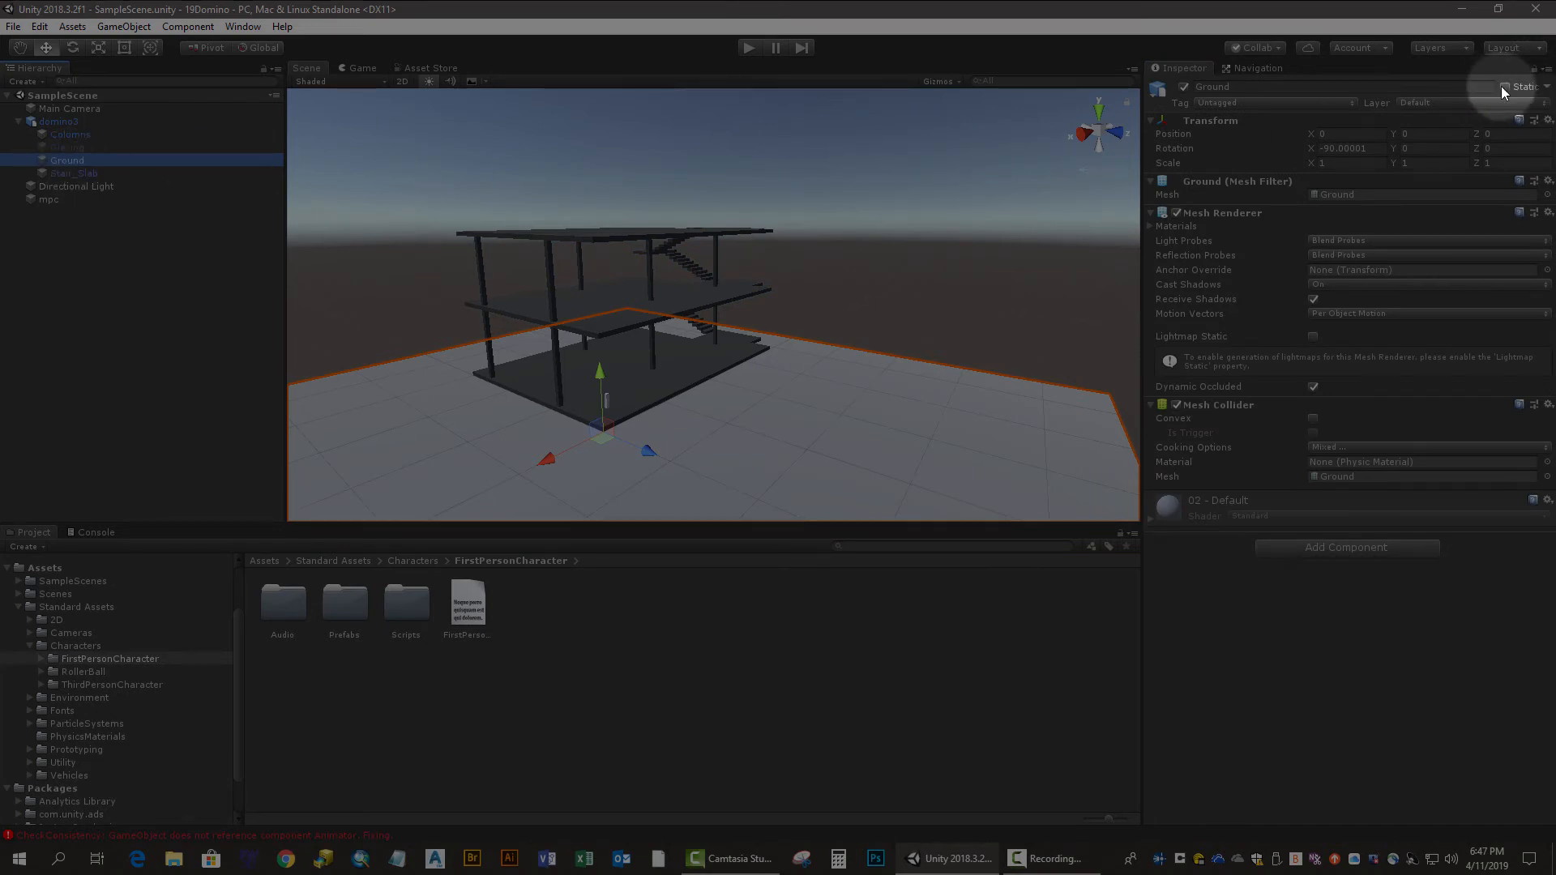
pyautogui.click(1547, 86)
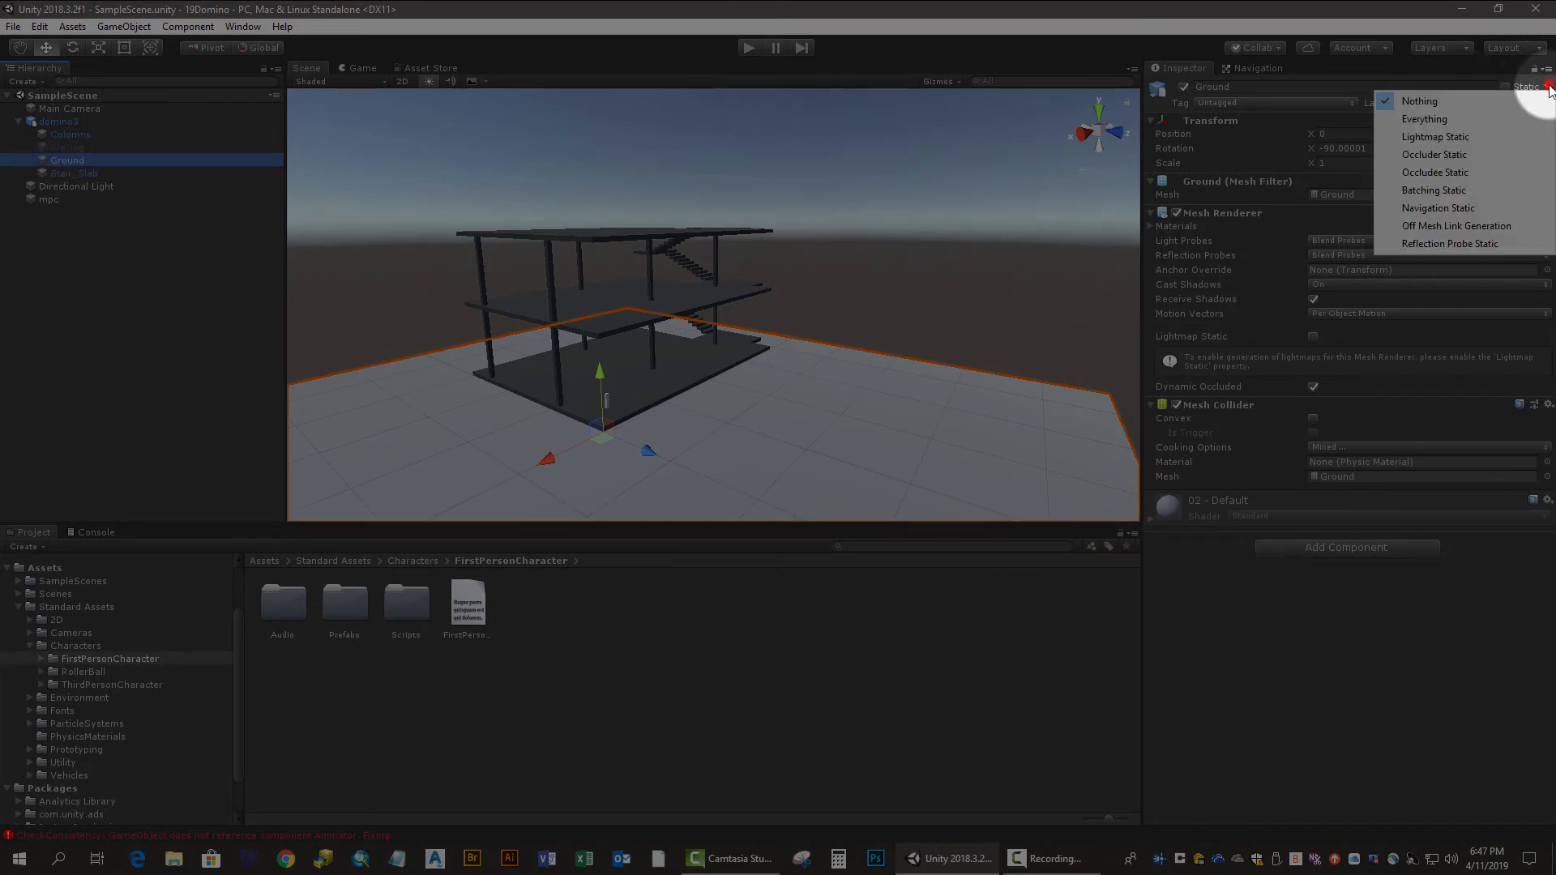
pyautogui.click(1439, 207)
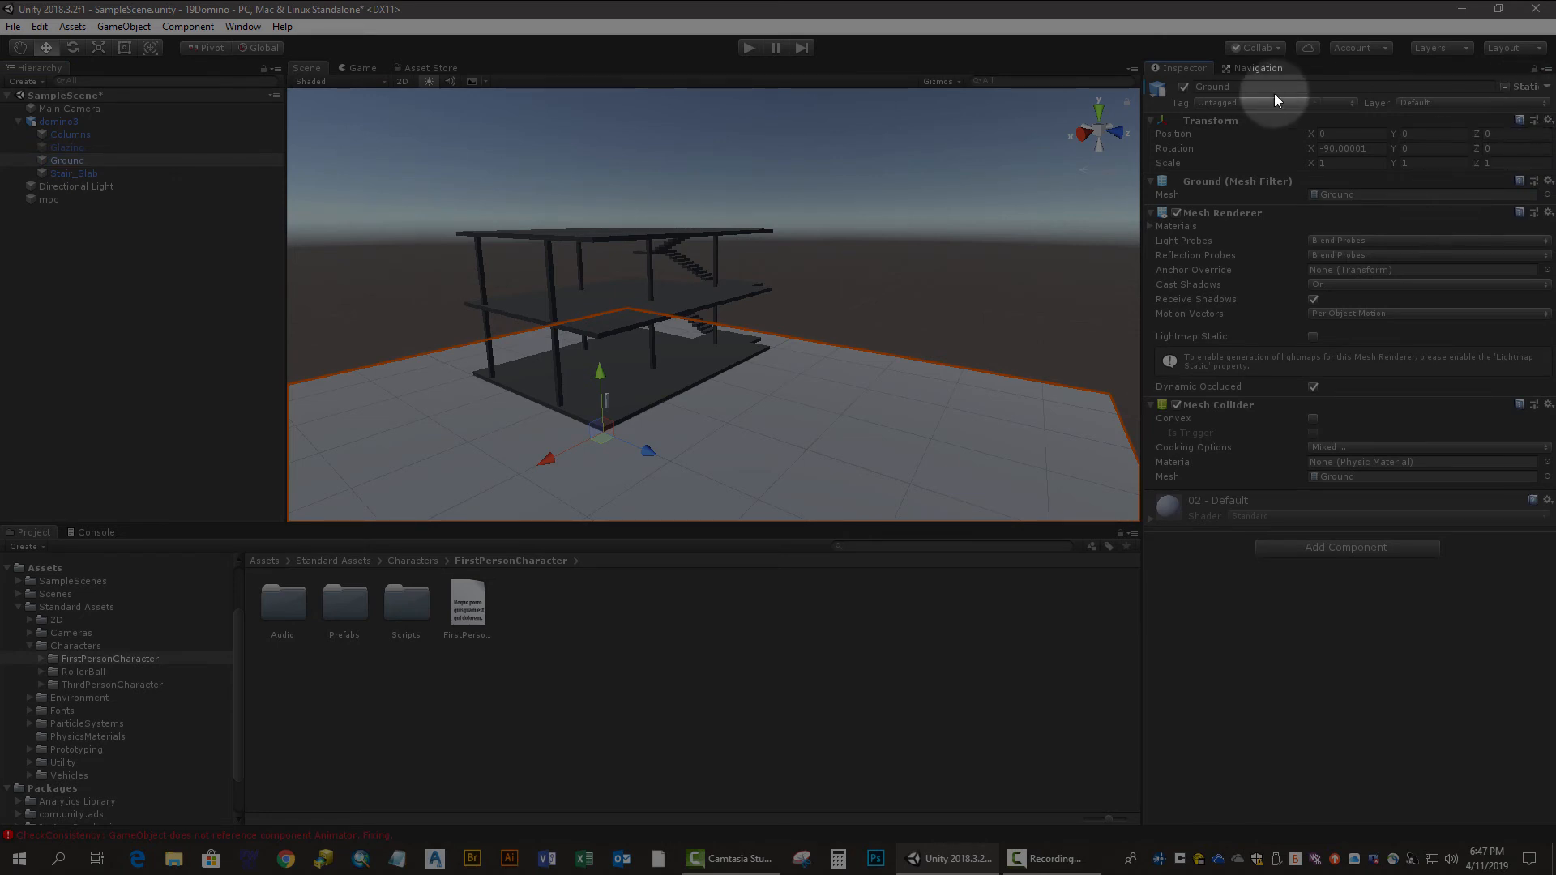
# Step: Set the Humanoid navigation agent to radius 4, height 18, step height 3.33 and max slope 52.7
pyautogui.click(1256, 69)
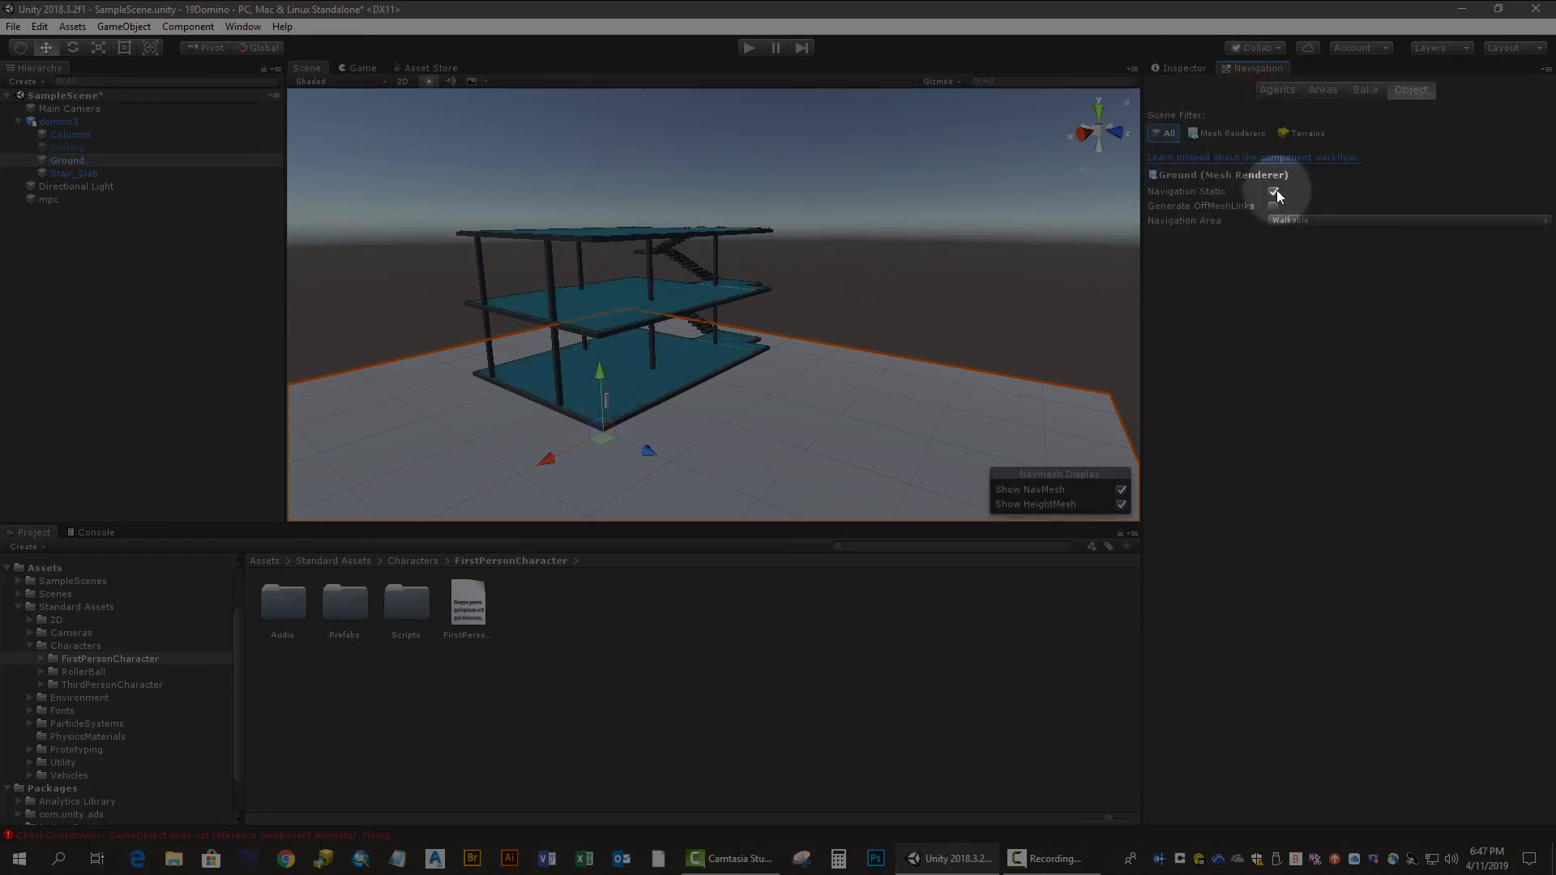
pyautogui.click(1277, 89)
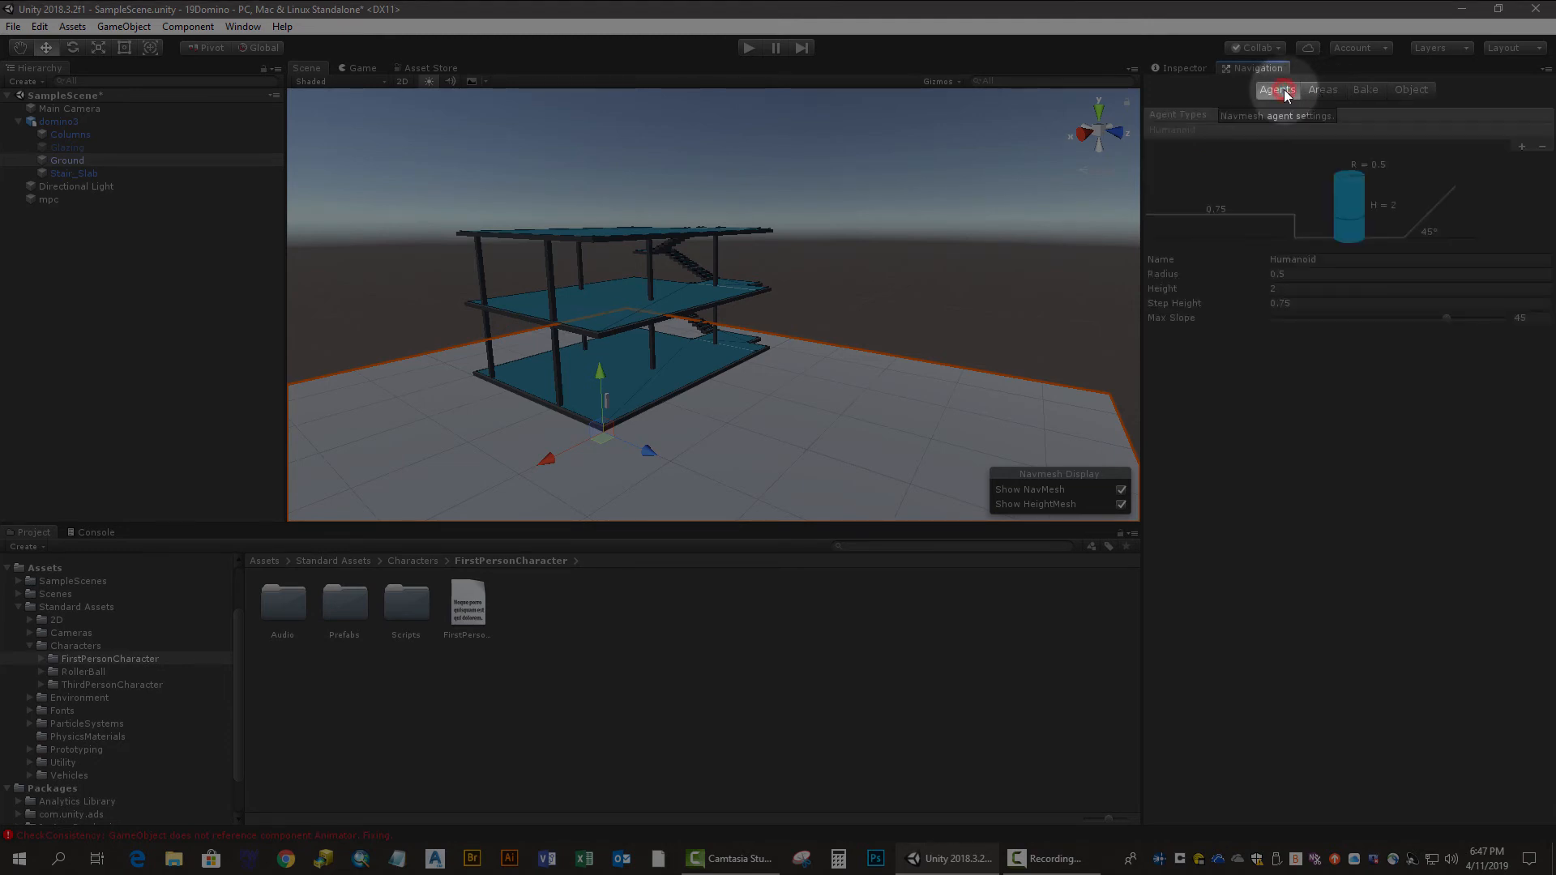
pyautogui.click(1294, 274)
pyautogui.moveTo(1294, 273)
pyautogui.mouseDown()
pyautogui.moveTo(1260, 274)
pyautogui.moveTo(1274, 279)
pyautogui.mouseUp()
pyautogui.write('4')
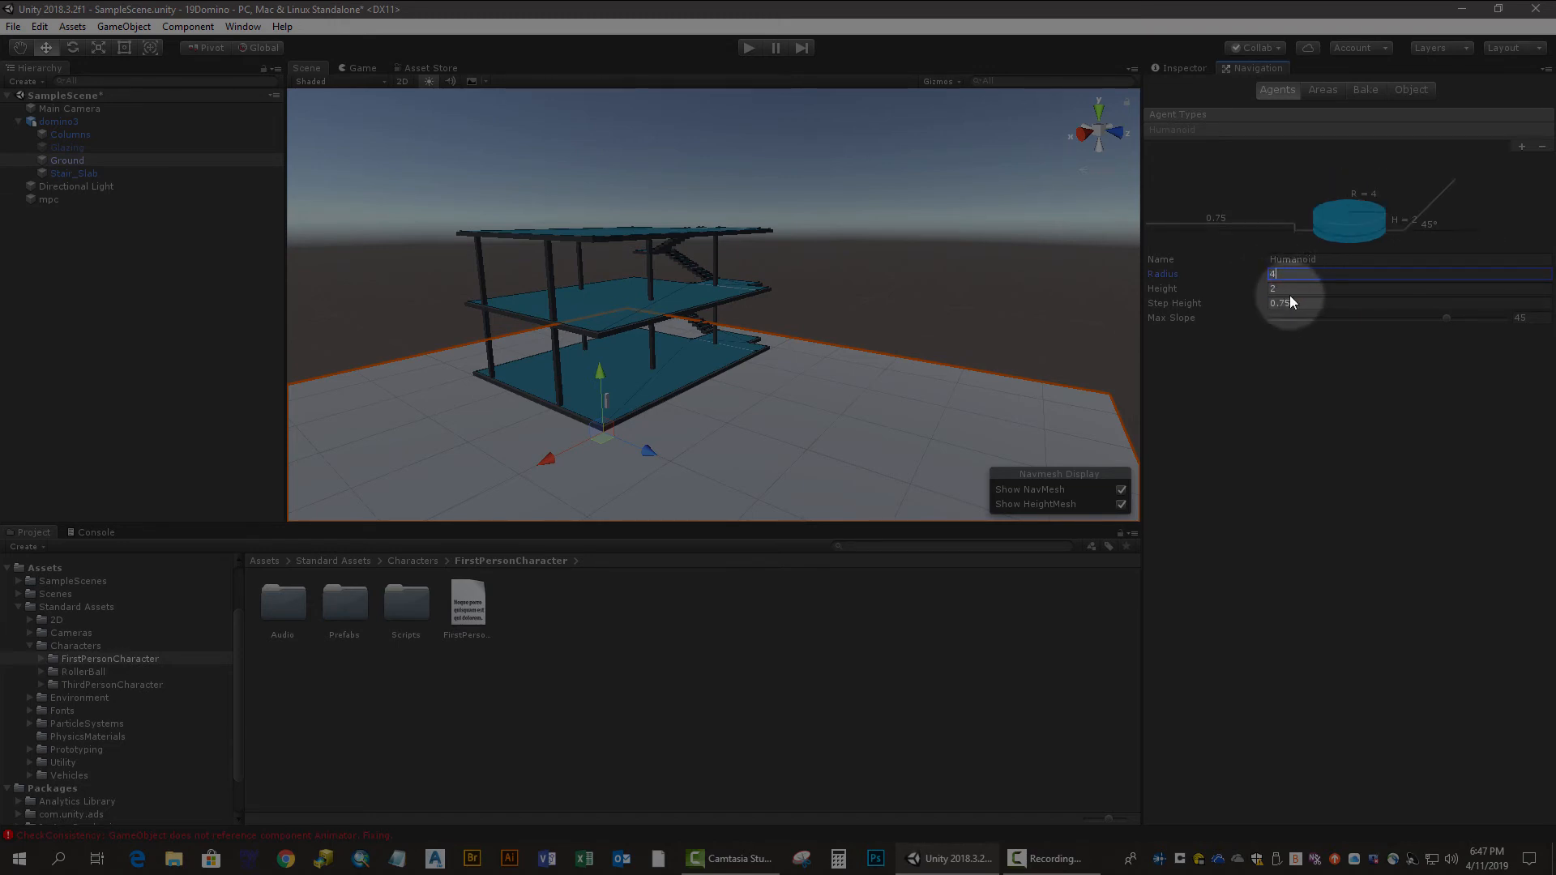
pyautogui.click(1294, 289)
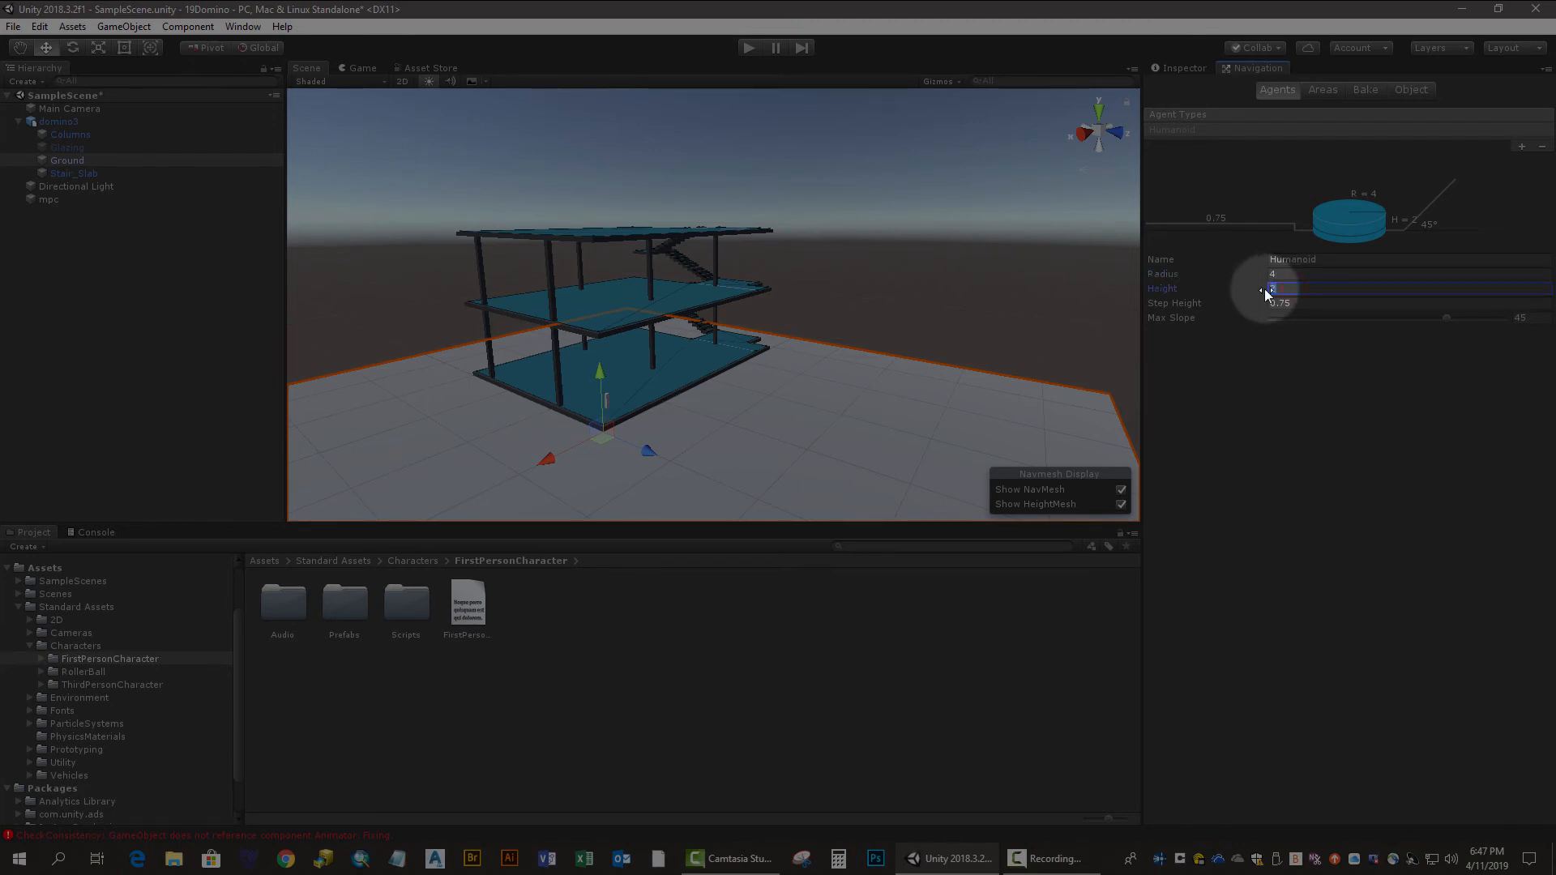
pyautogui.write('18')
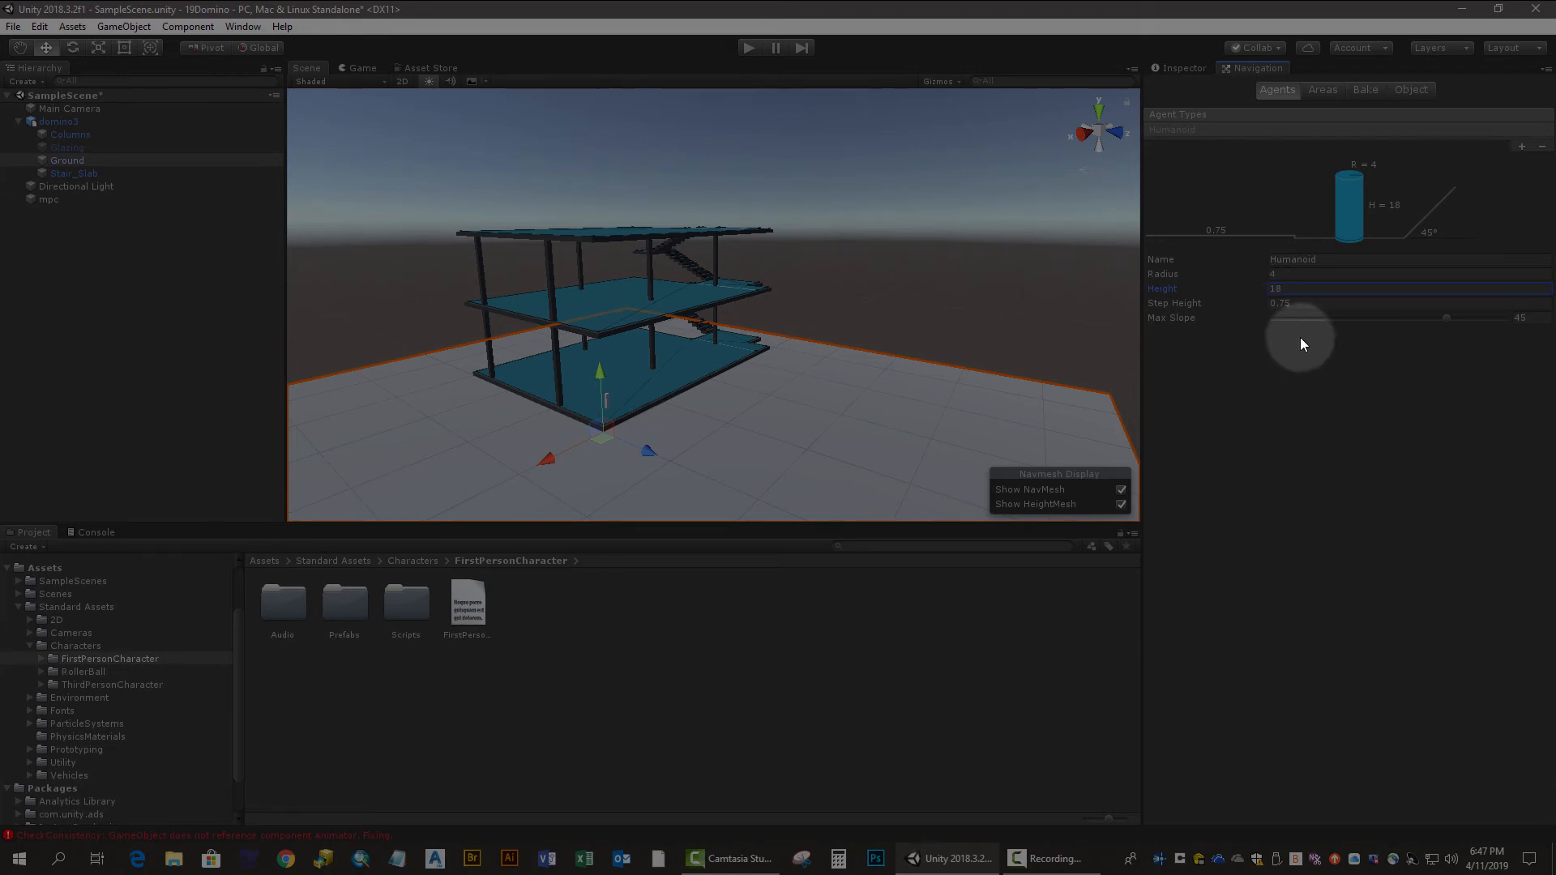
pyautogui.click(1302, 302)
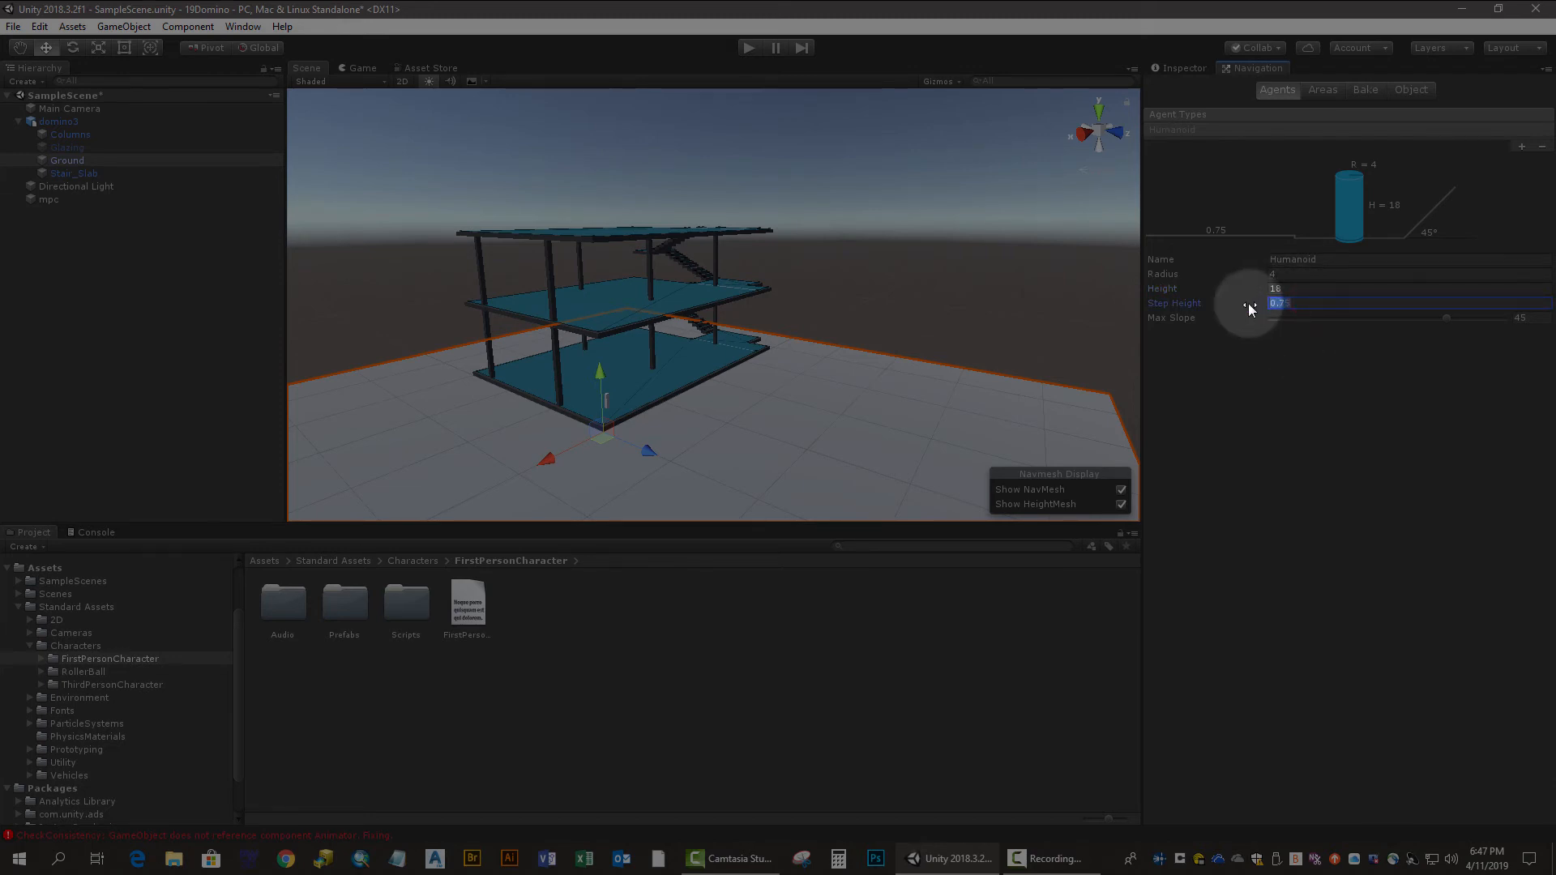
pyautogui.write('3.33')
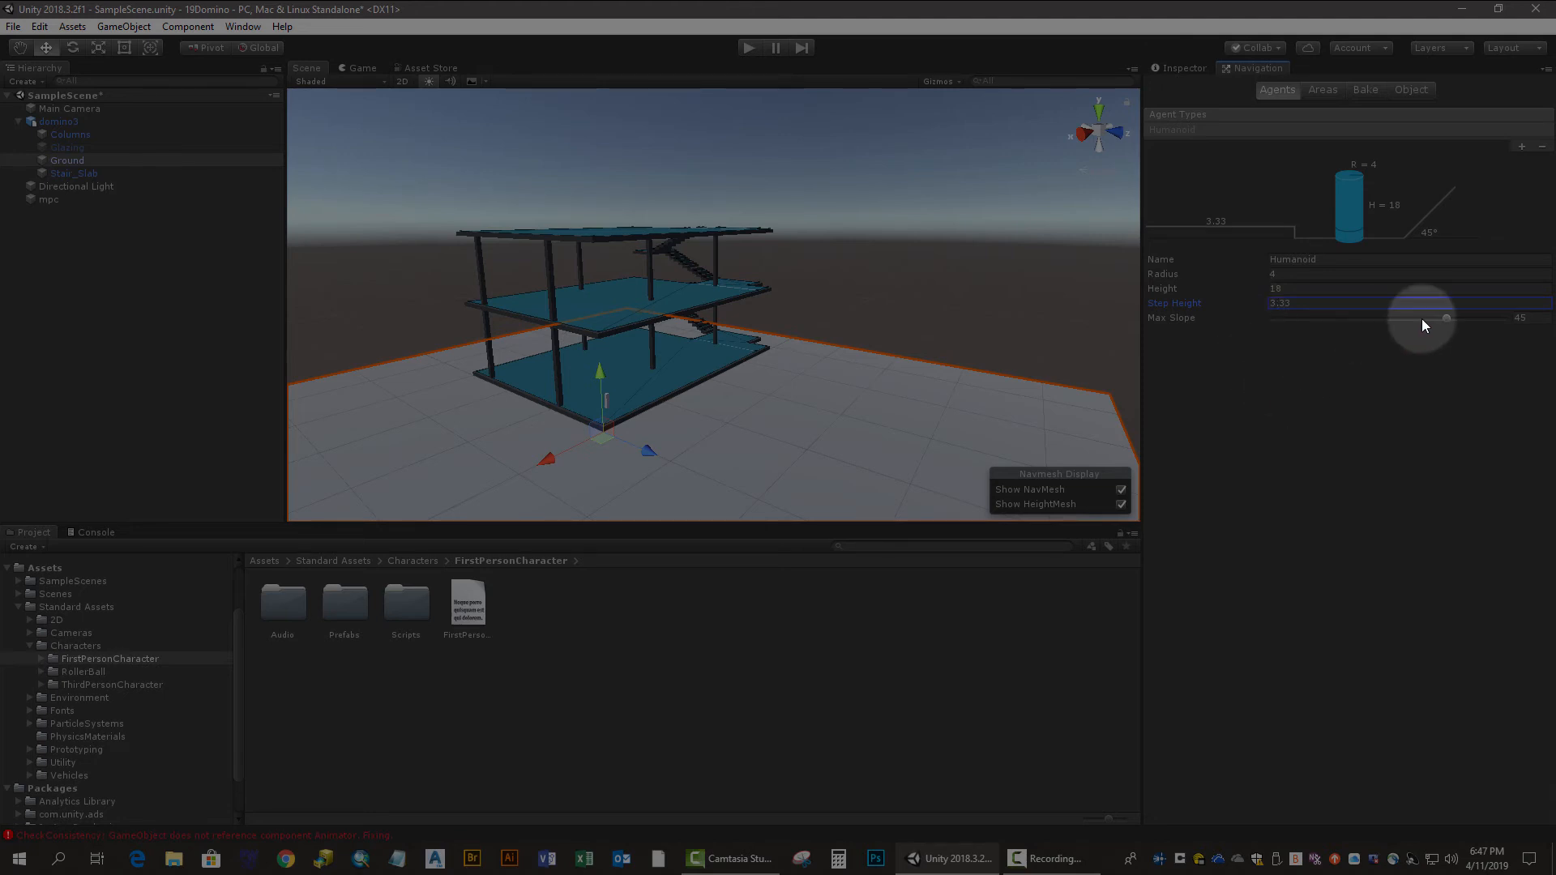
pyautogui.moveTo(1445, 317); pyautogui.dragTo(1474, 320)
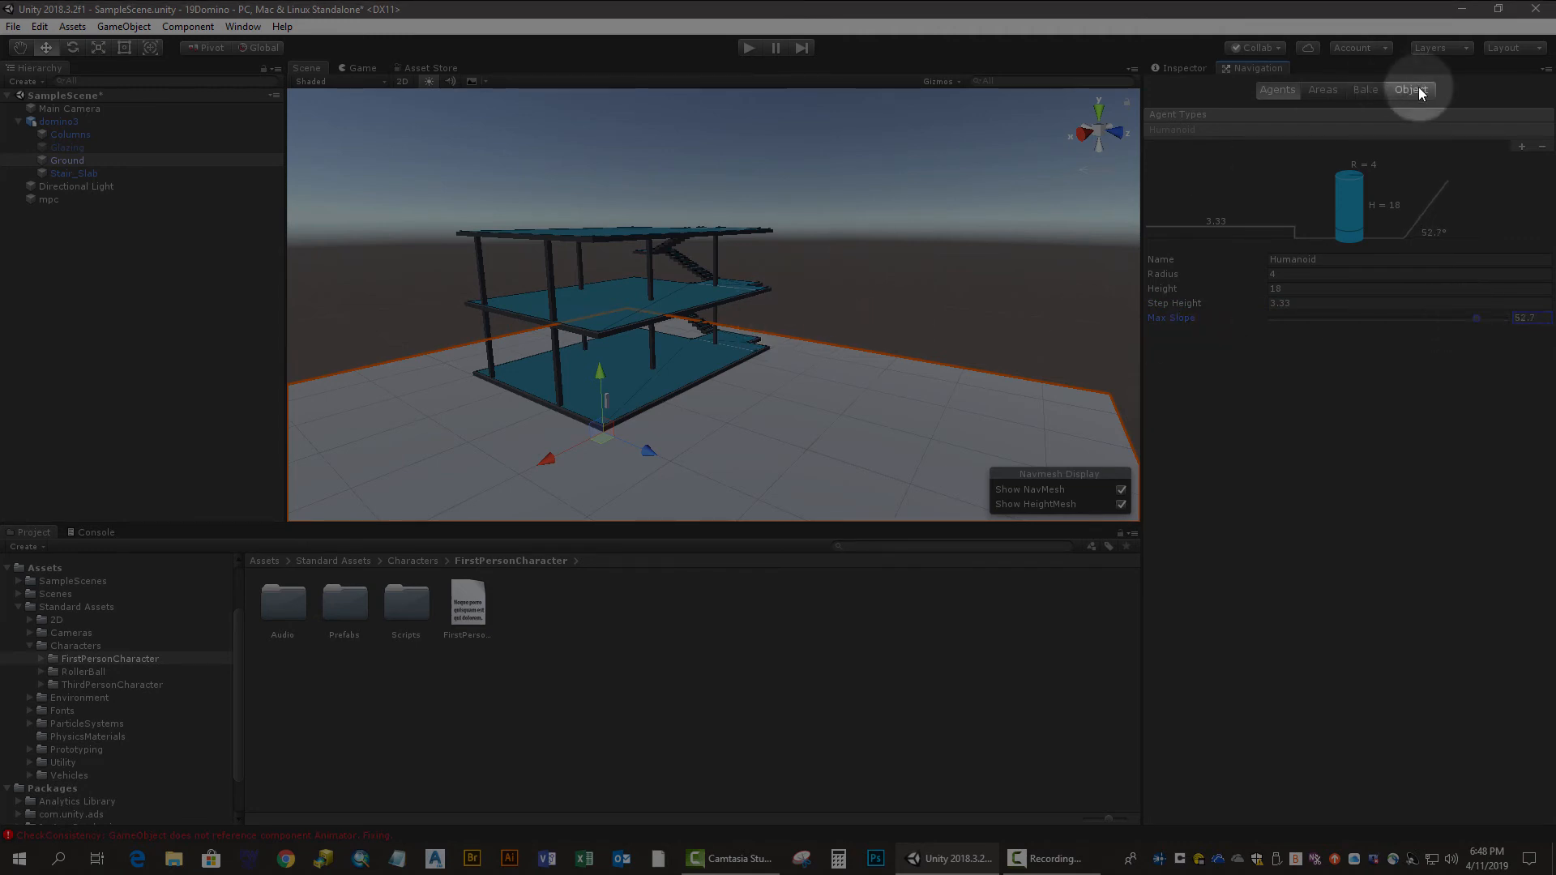
# Step: Bake the navigation mesh for the scene
pyautogui.click(1363, 89)
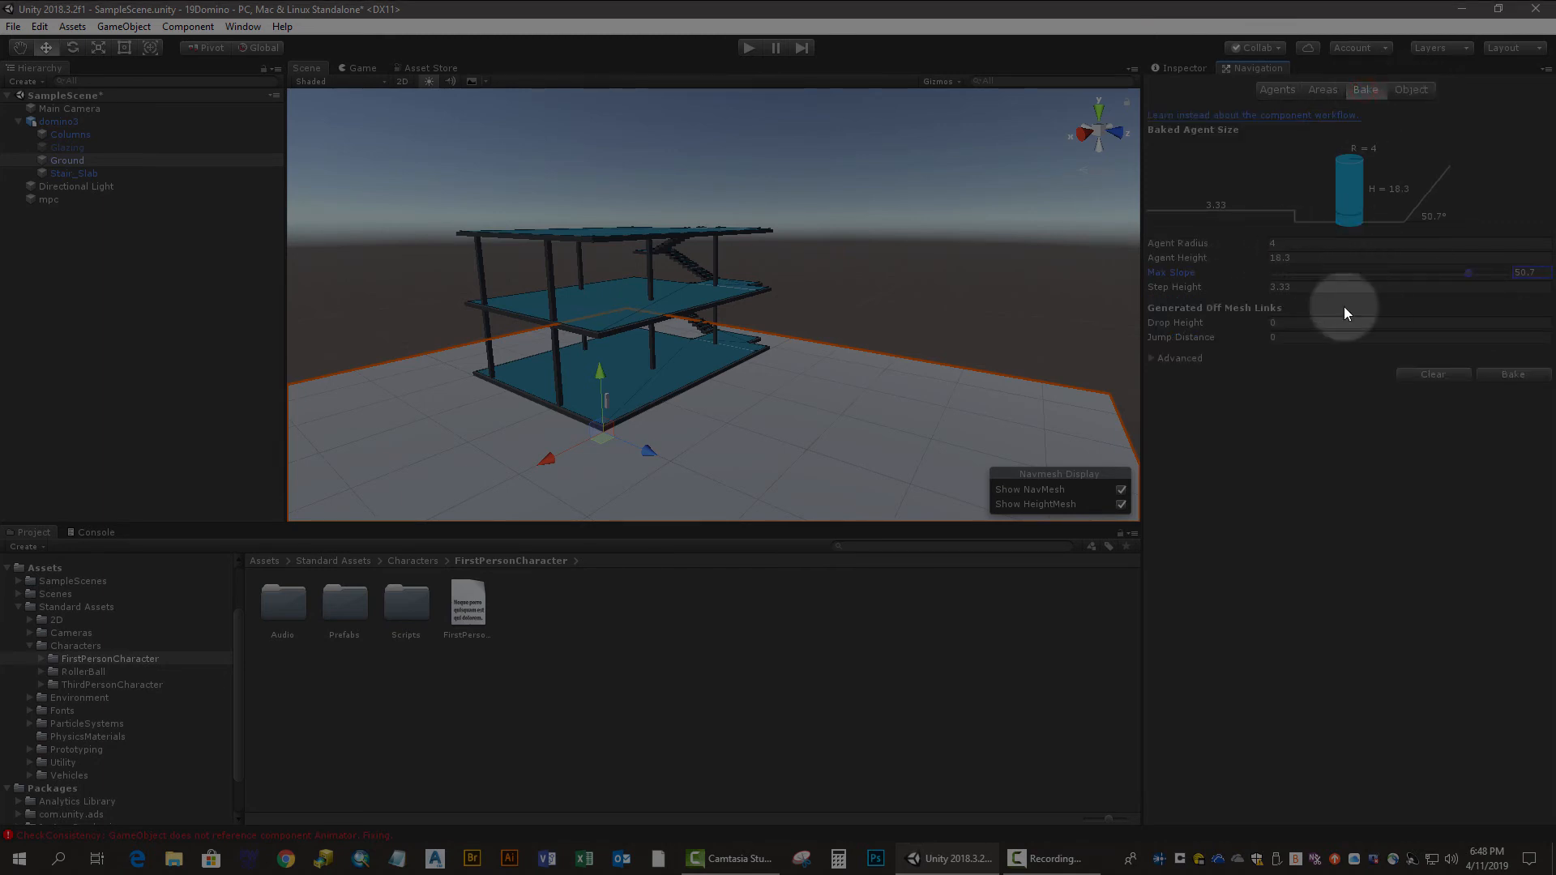
pyautogui.click(1499, 377)
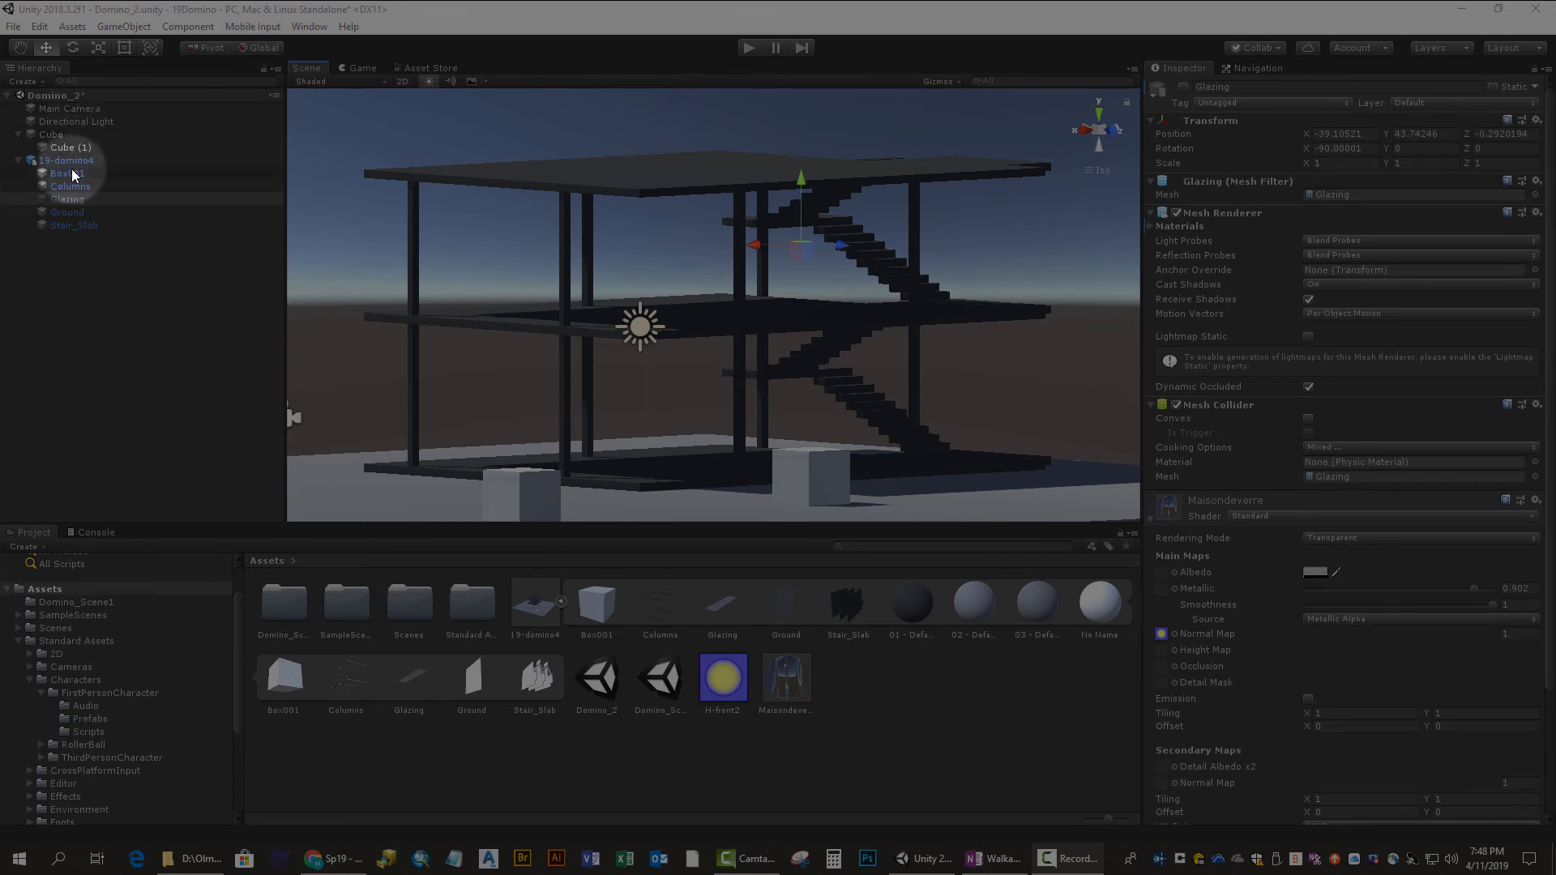
# Step: Place the FPSController prefab from the FirstPersonCharacter Prefabs folder on the ground beside the building
pyautogui.click(16, 164)
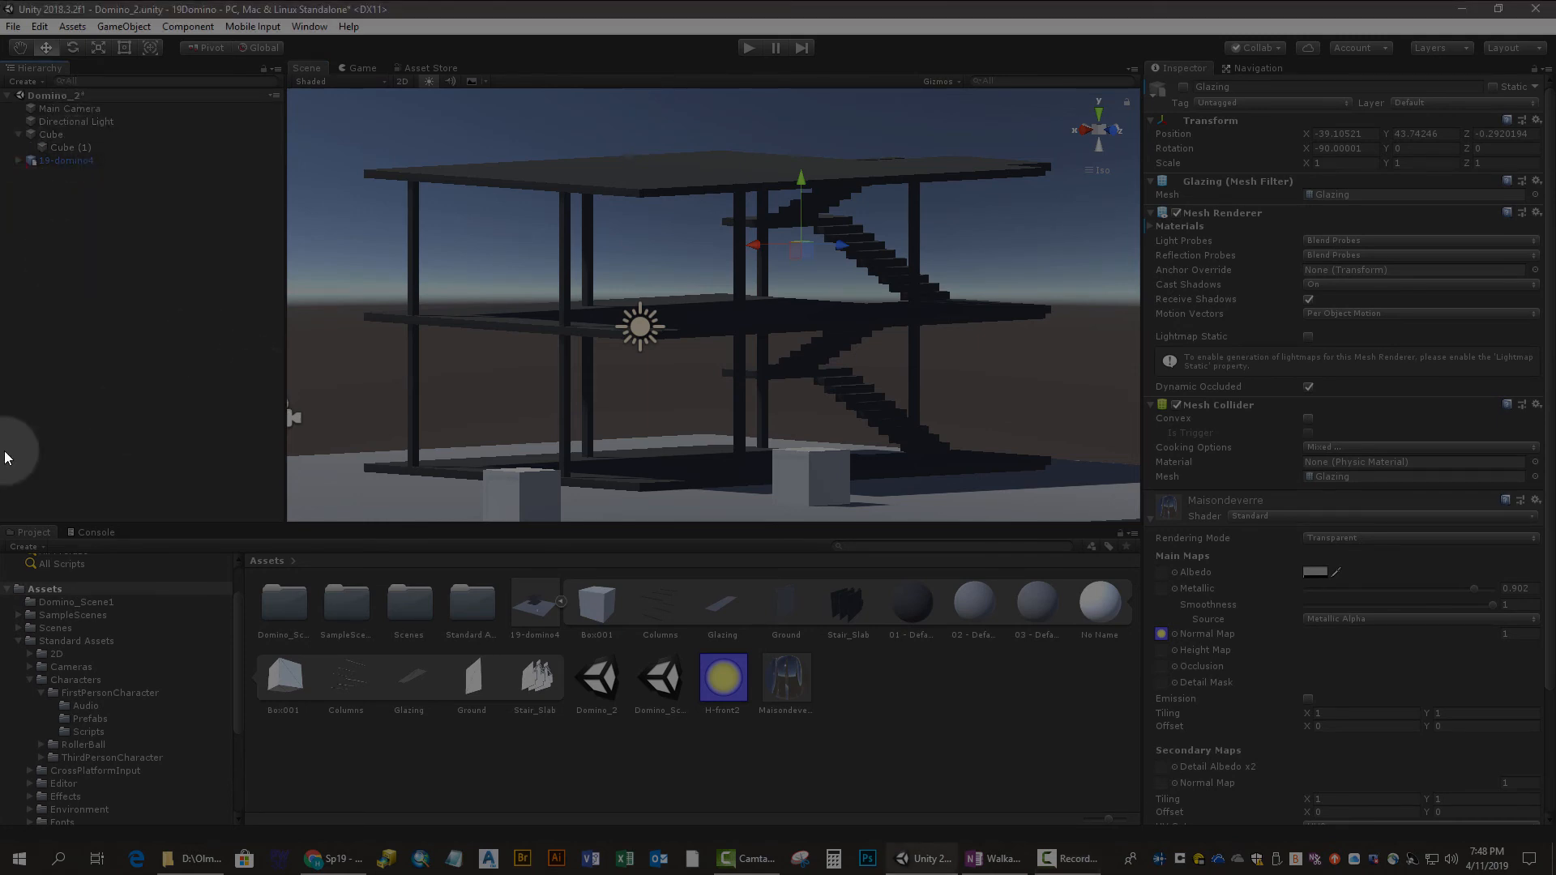
pyautogui.click(81, 692)
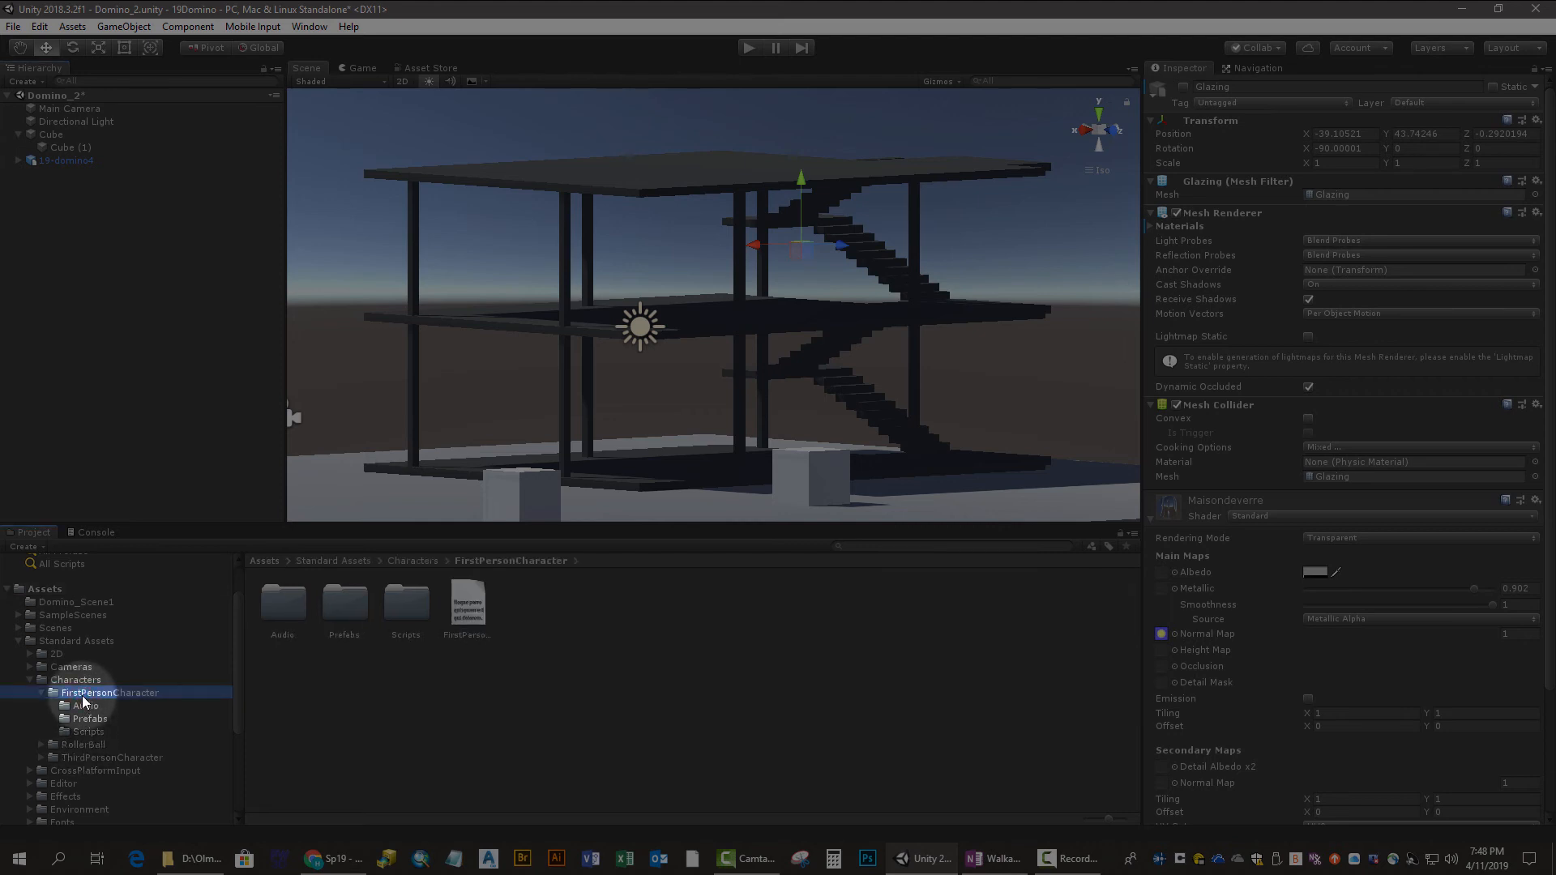
pyautogui.click(88, 719)
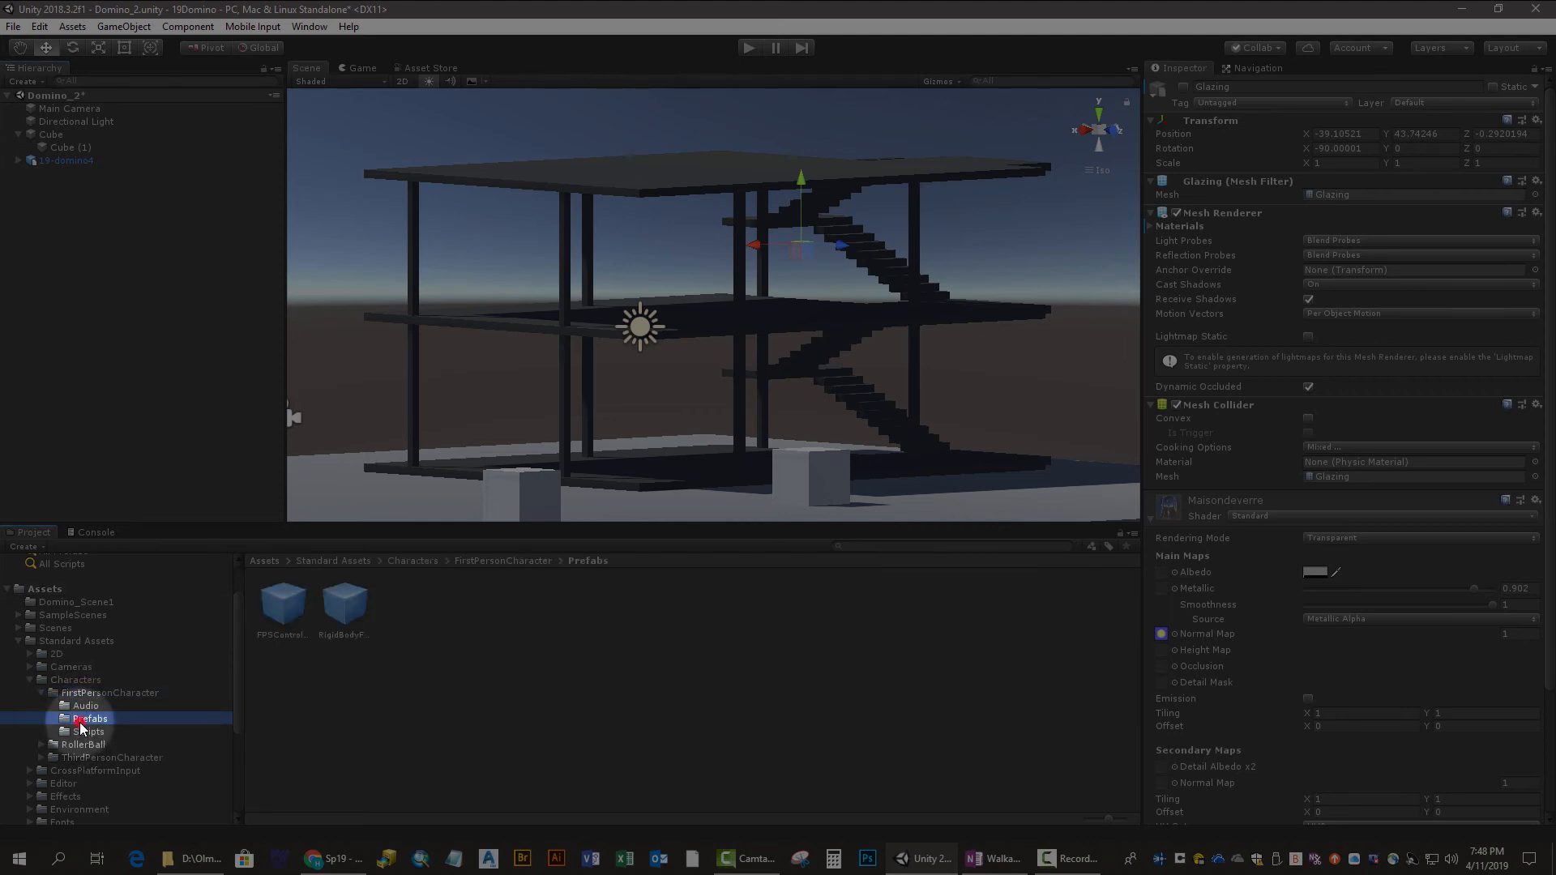
pyautogui.click(285, 624)
pyautogui.click(349, 615)
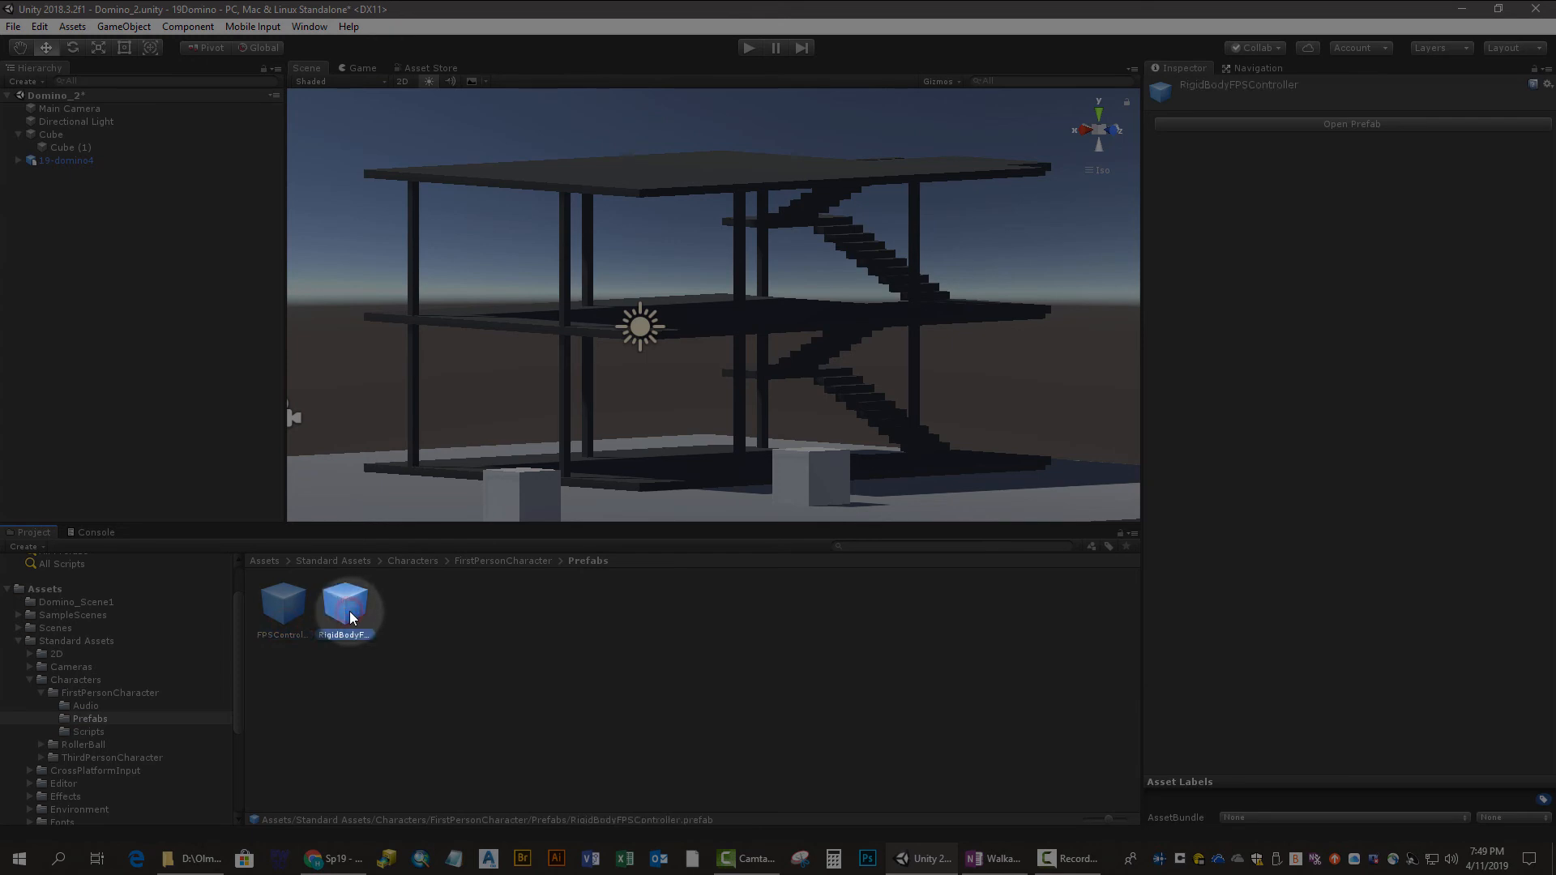
pyautogui.moveTo(346, 607); pyautogui.dragTo(359, 472)
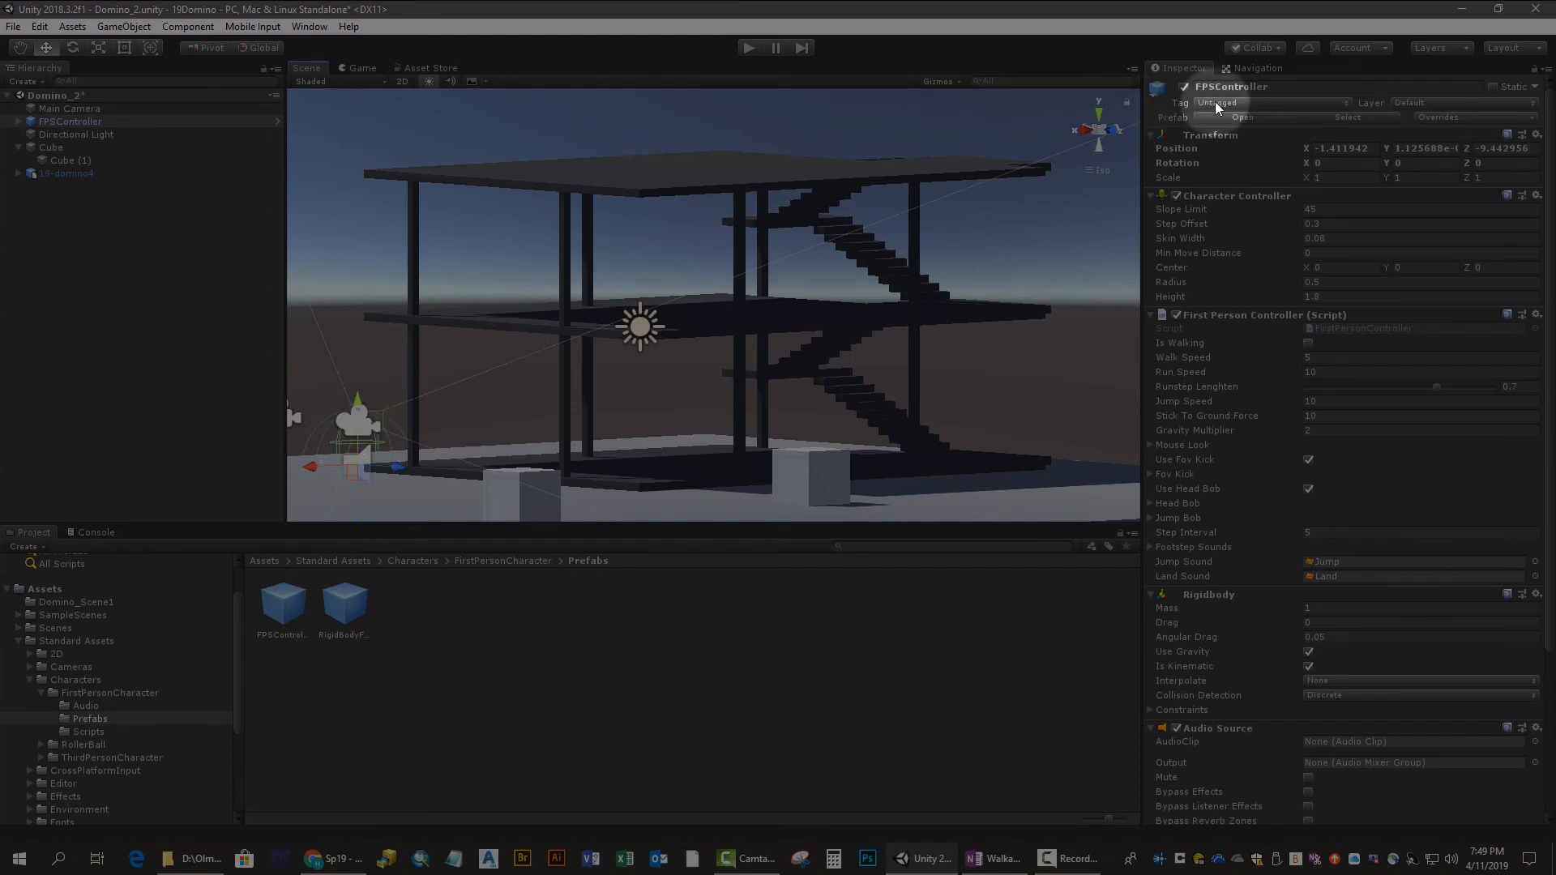
# Step: Delete the scene's Main Camera and tag the FPSController object as MainCamera
pyautogui.click(45, 109)
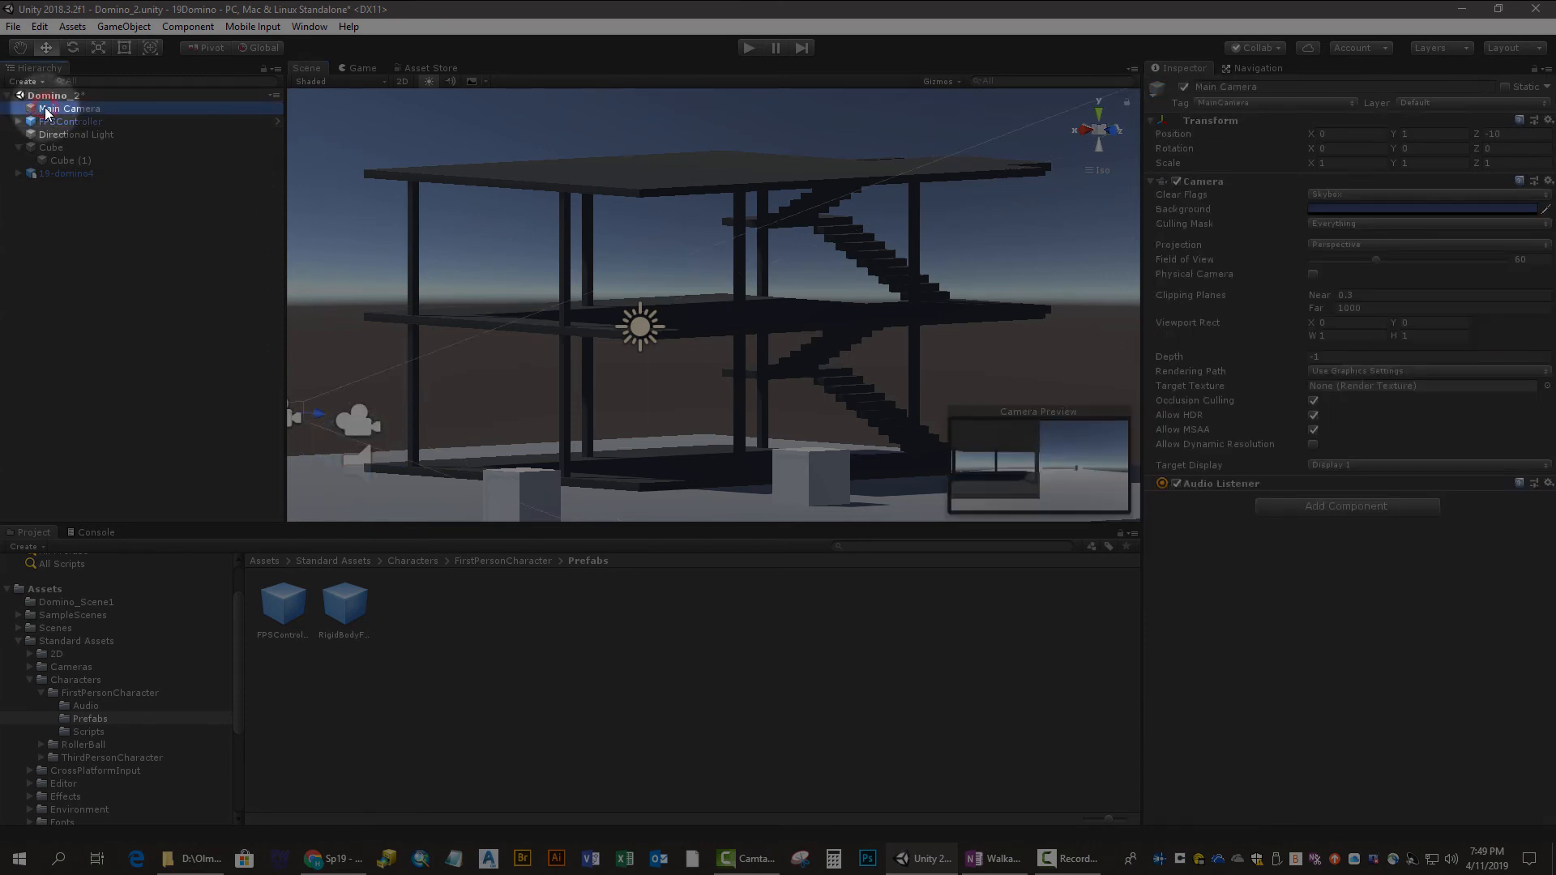
pyautogui.press('Delete')
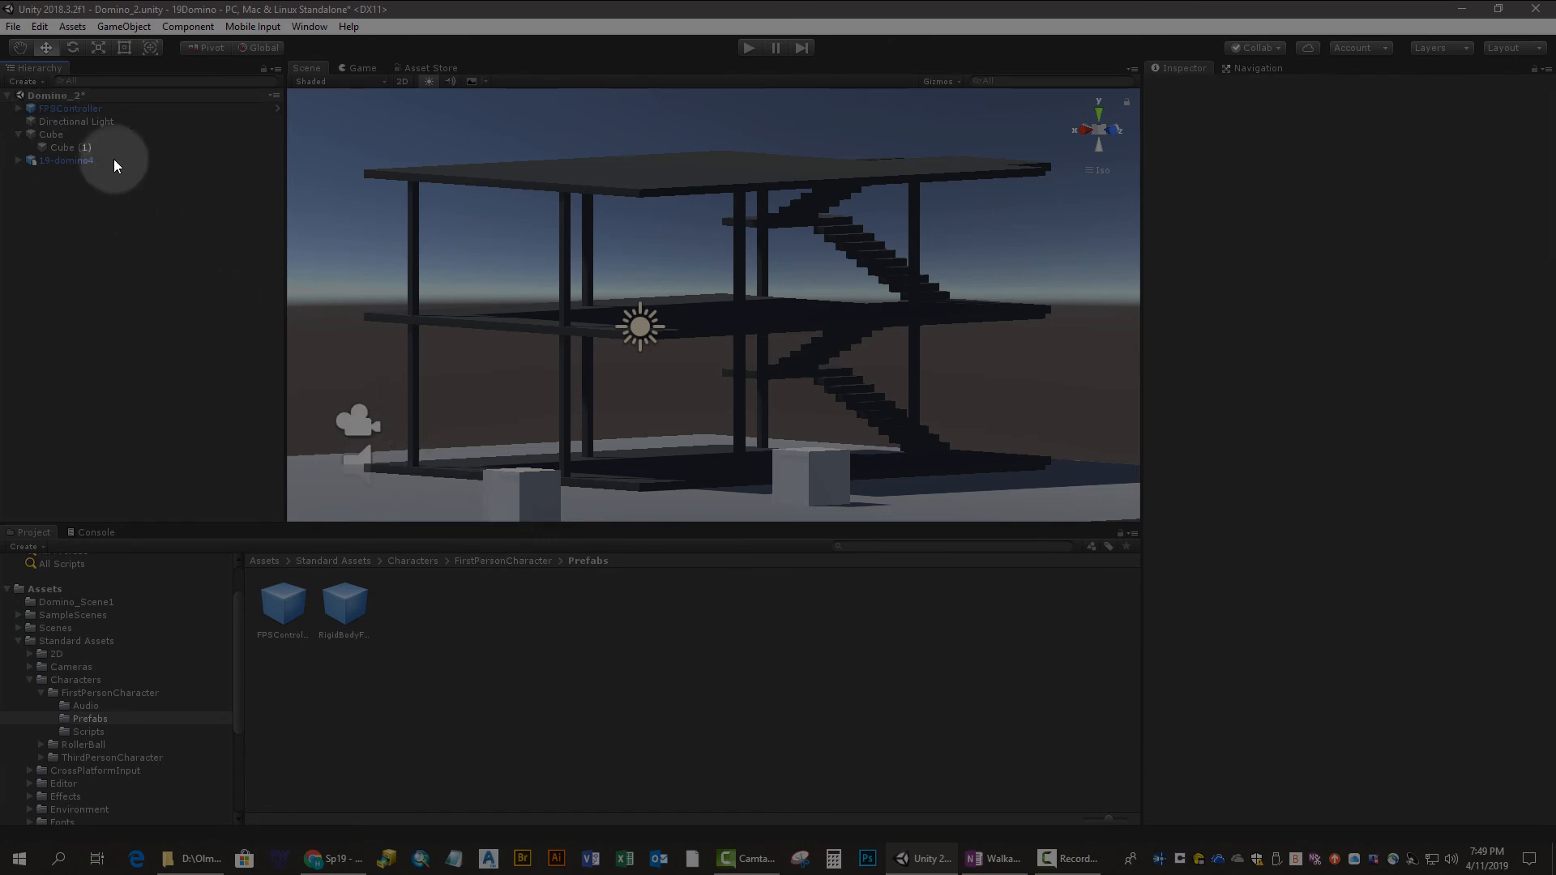
pyautogui.click(67, 108)
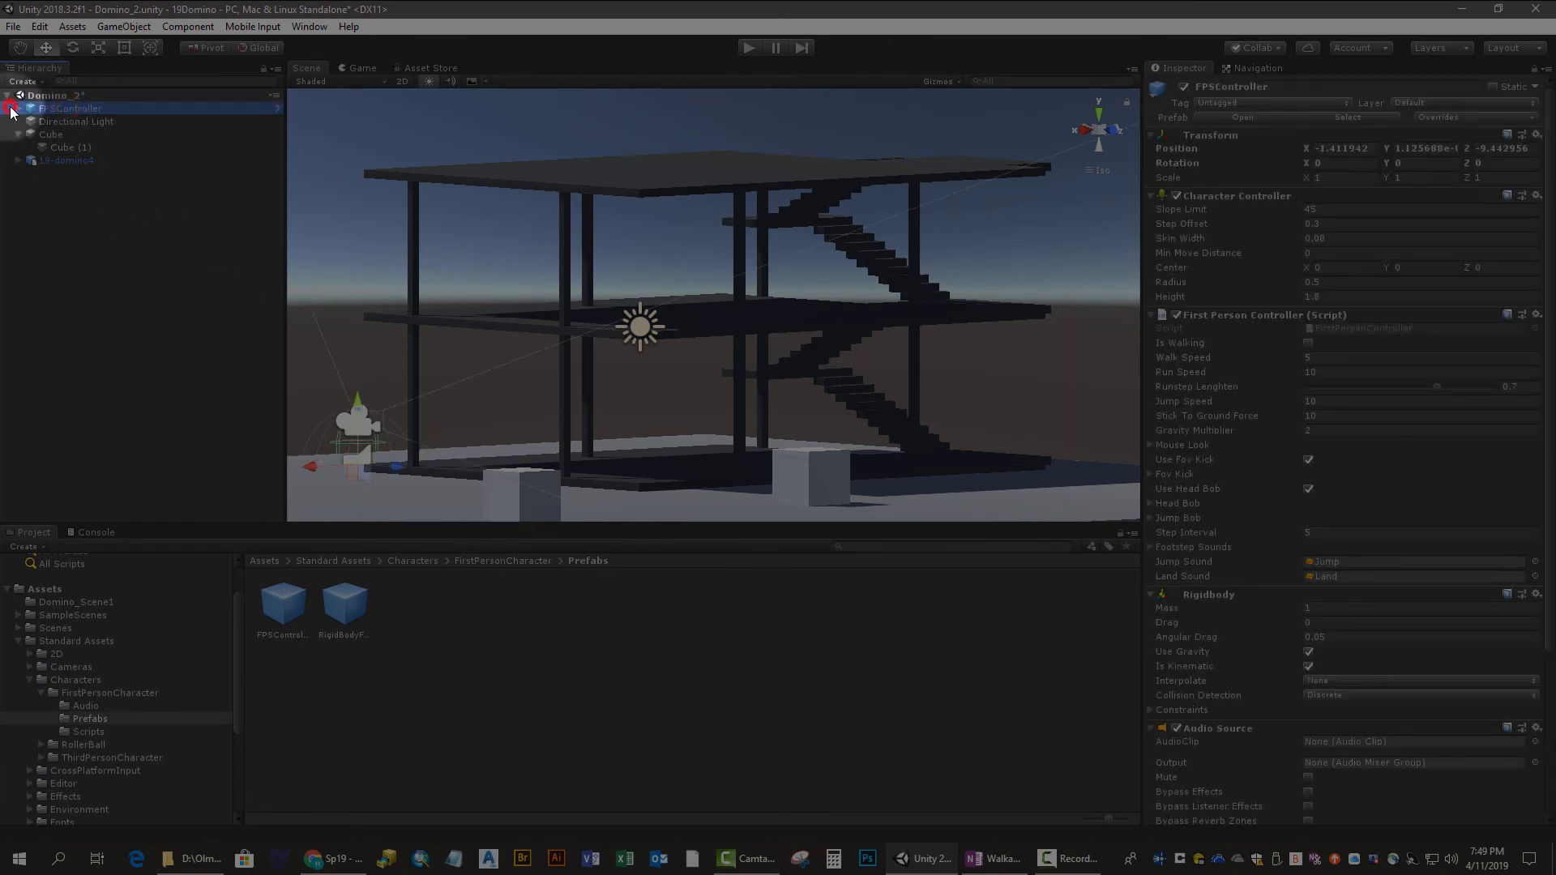
pyautogui.click(1235, 103)
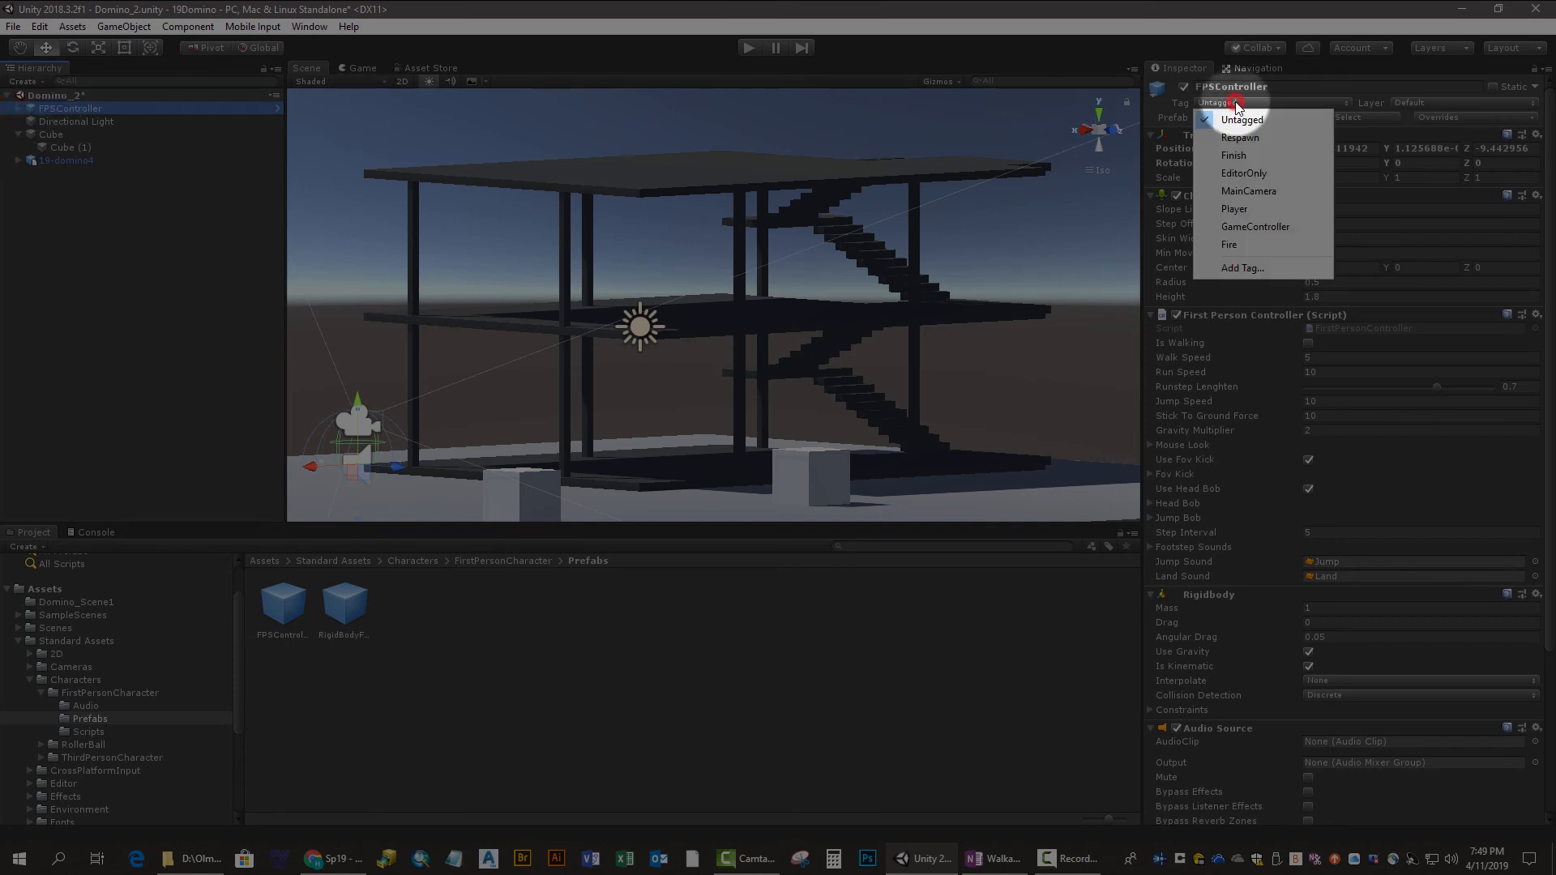
pyautogui.click(1237, 192)
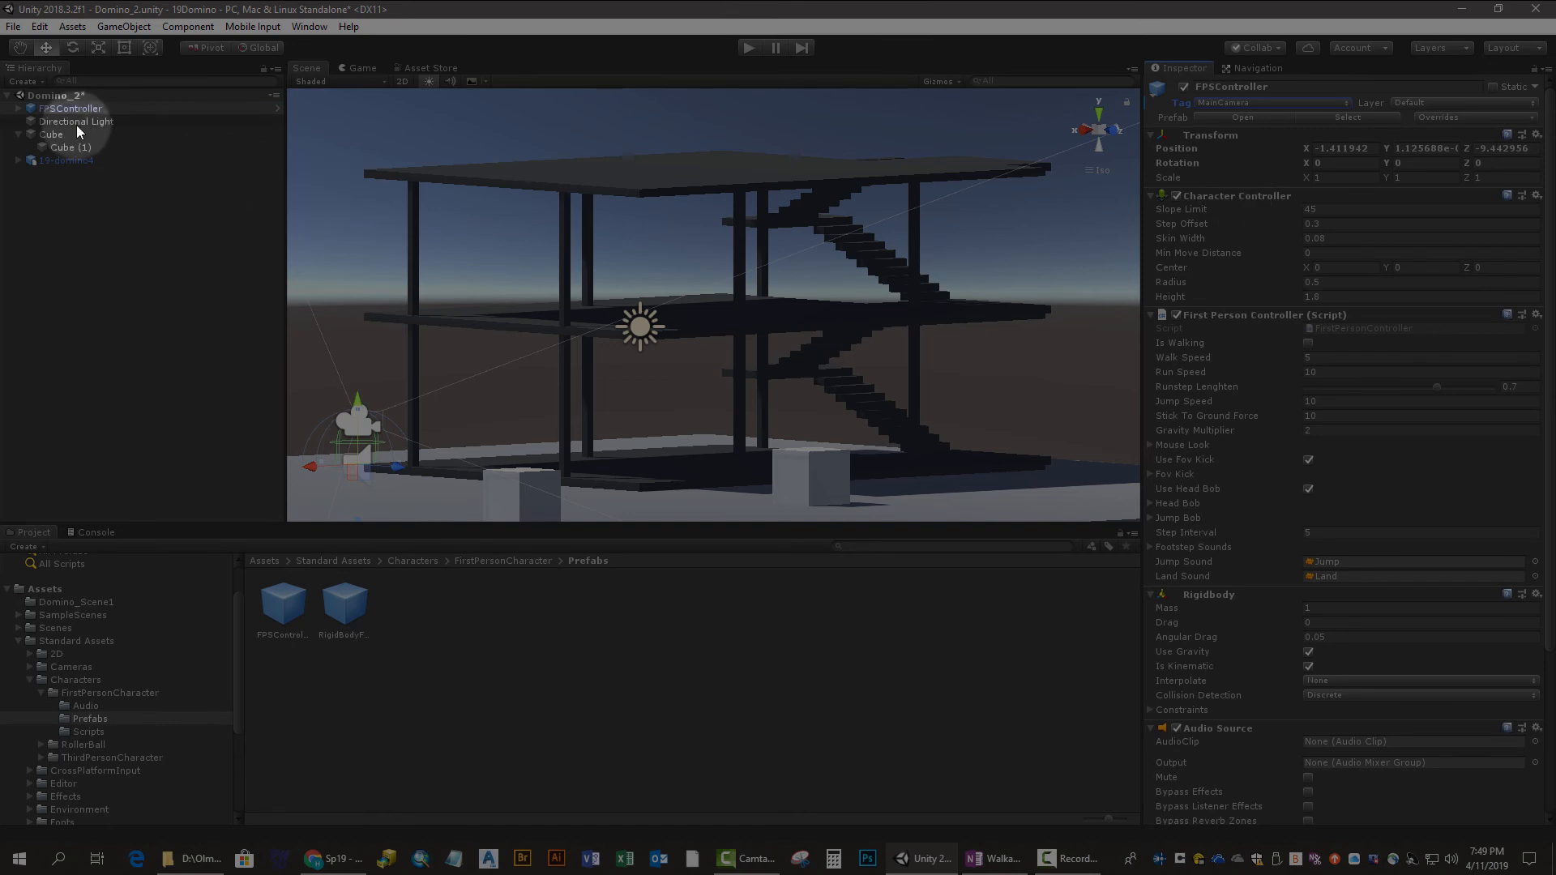
# Step: Select the FirstPersonCharacter camera inside FPSController to preview its view, and save the scene
pyautogui.click(18, 107)
pyautogui.click(71, 122)
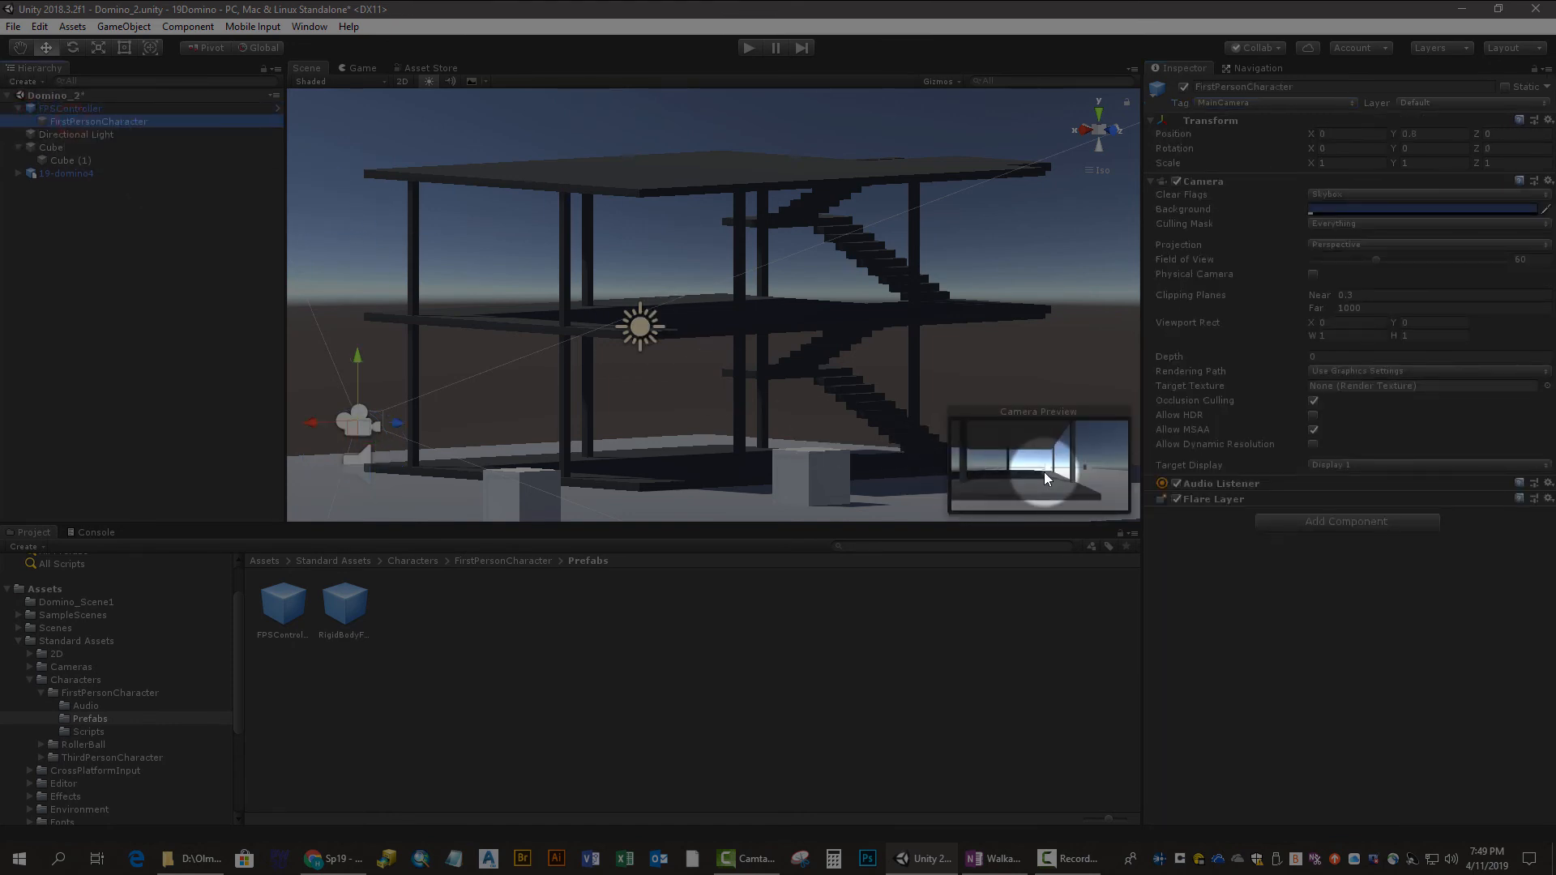
pyautogui.moveTo(685, 450); pyautogui.dragTo(685, 450, button='right')
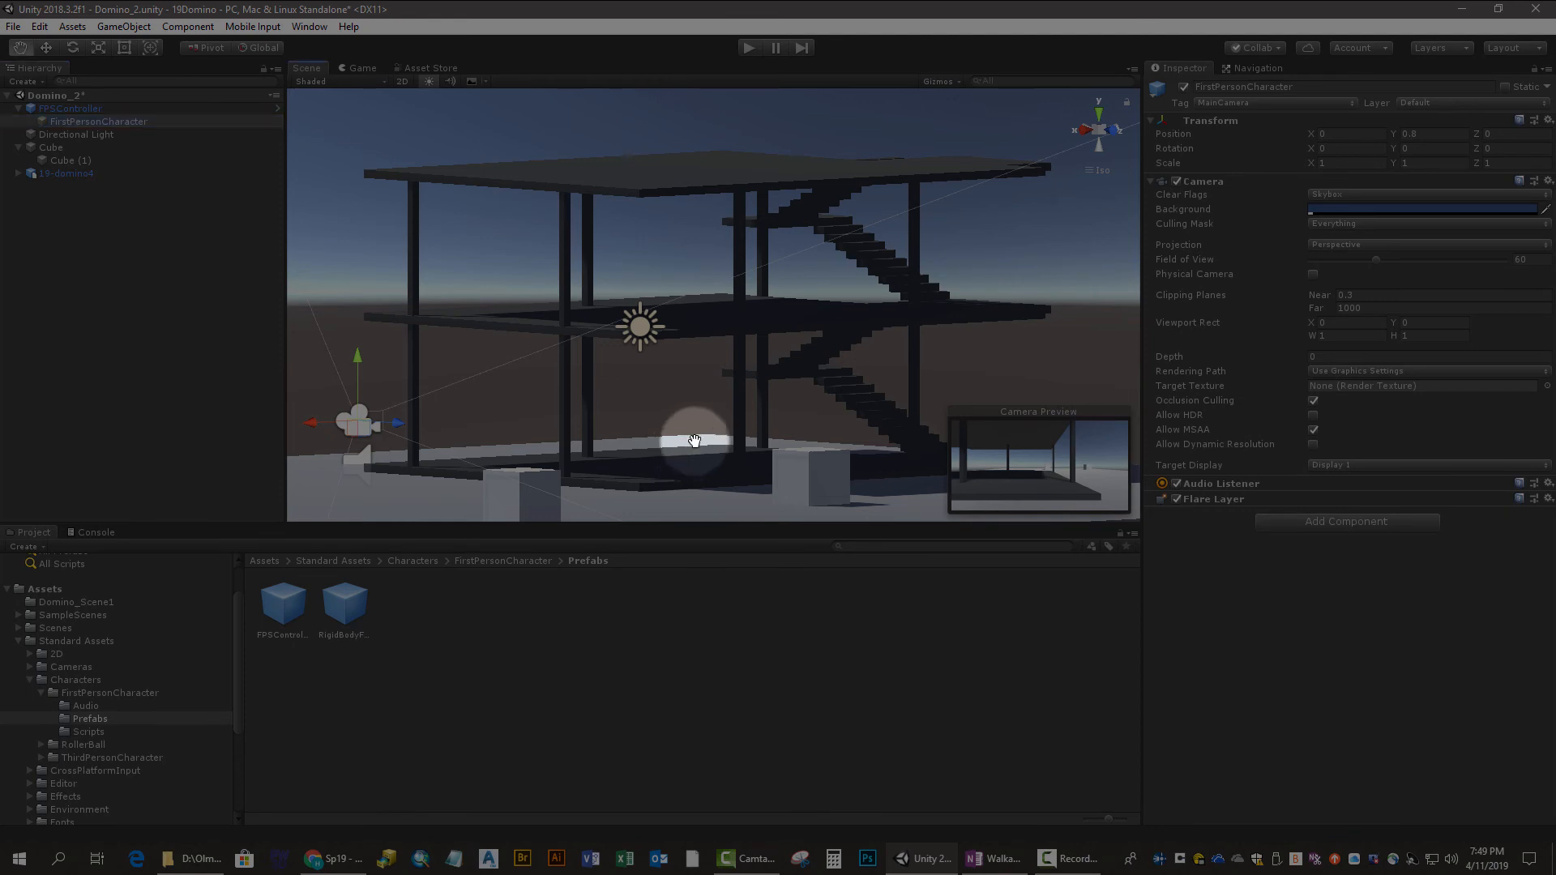
pyautogui.moveTo(694, 441)
pyautogui.mouseDown(button='middle')
pyautogui.moveTo(711, 368)
pyautogui.moveTo(626, 370)
pyautogui.moveTo(636, 436)
pyautogui.moveTo(694, 436)
pyautogui.mouseUp(button='middle')
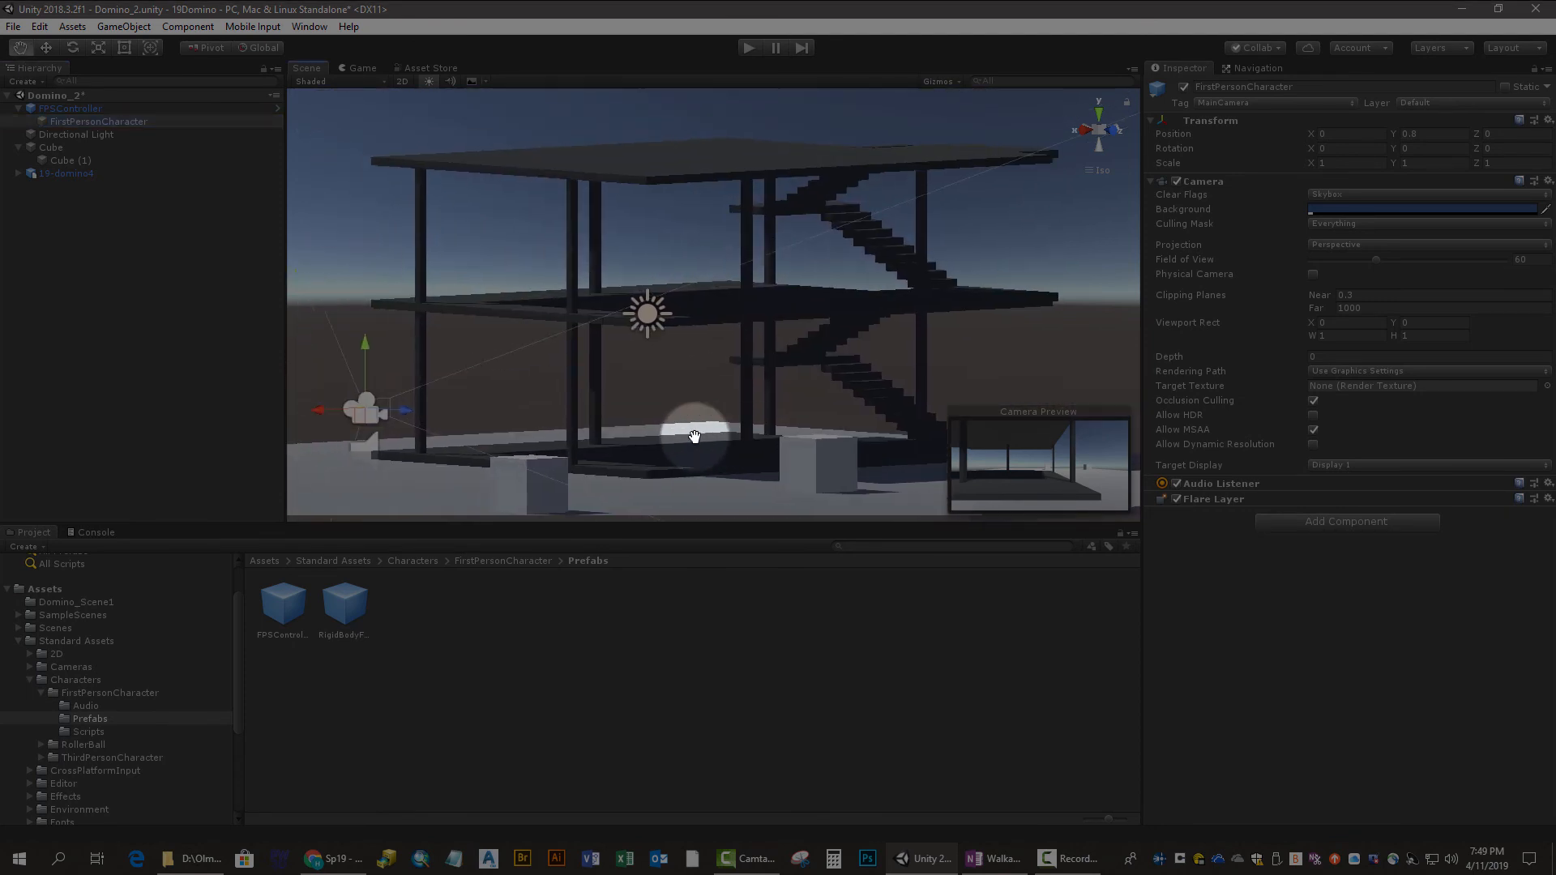
pyautogui.click(13, 26)
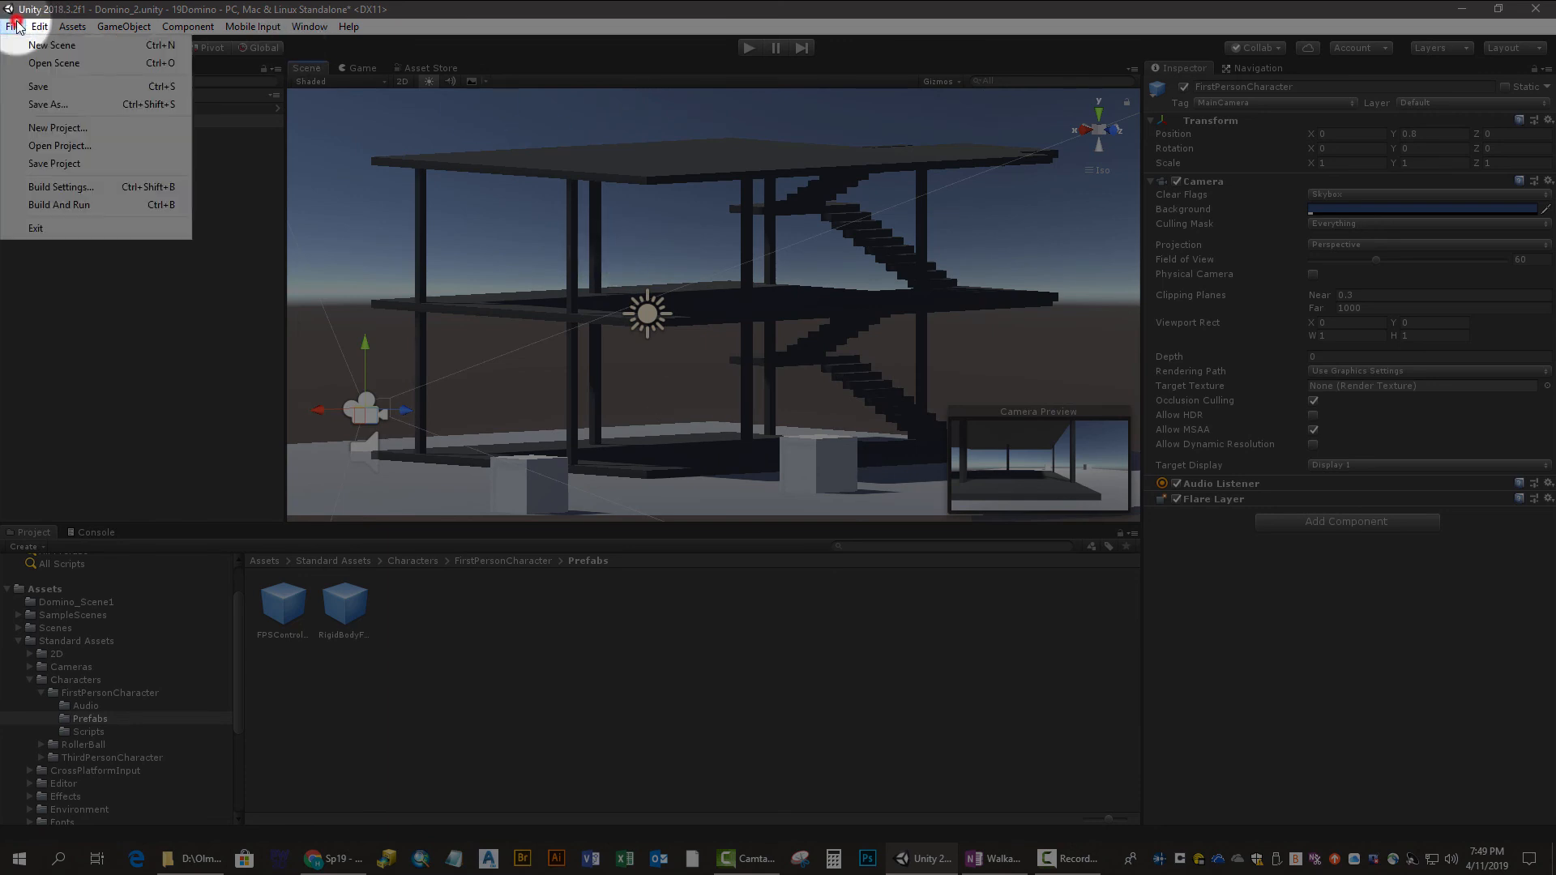
pyautogui.click(43, 89)
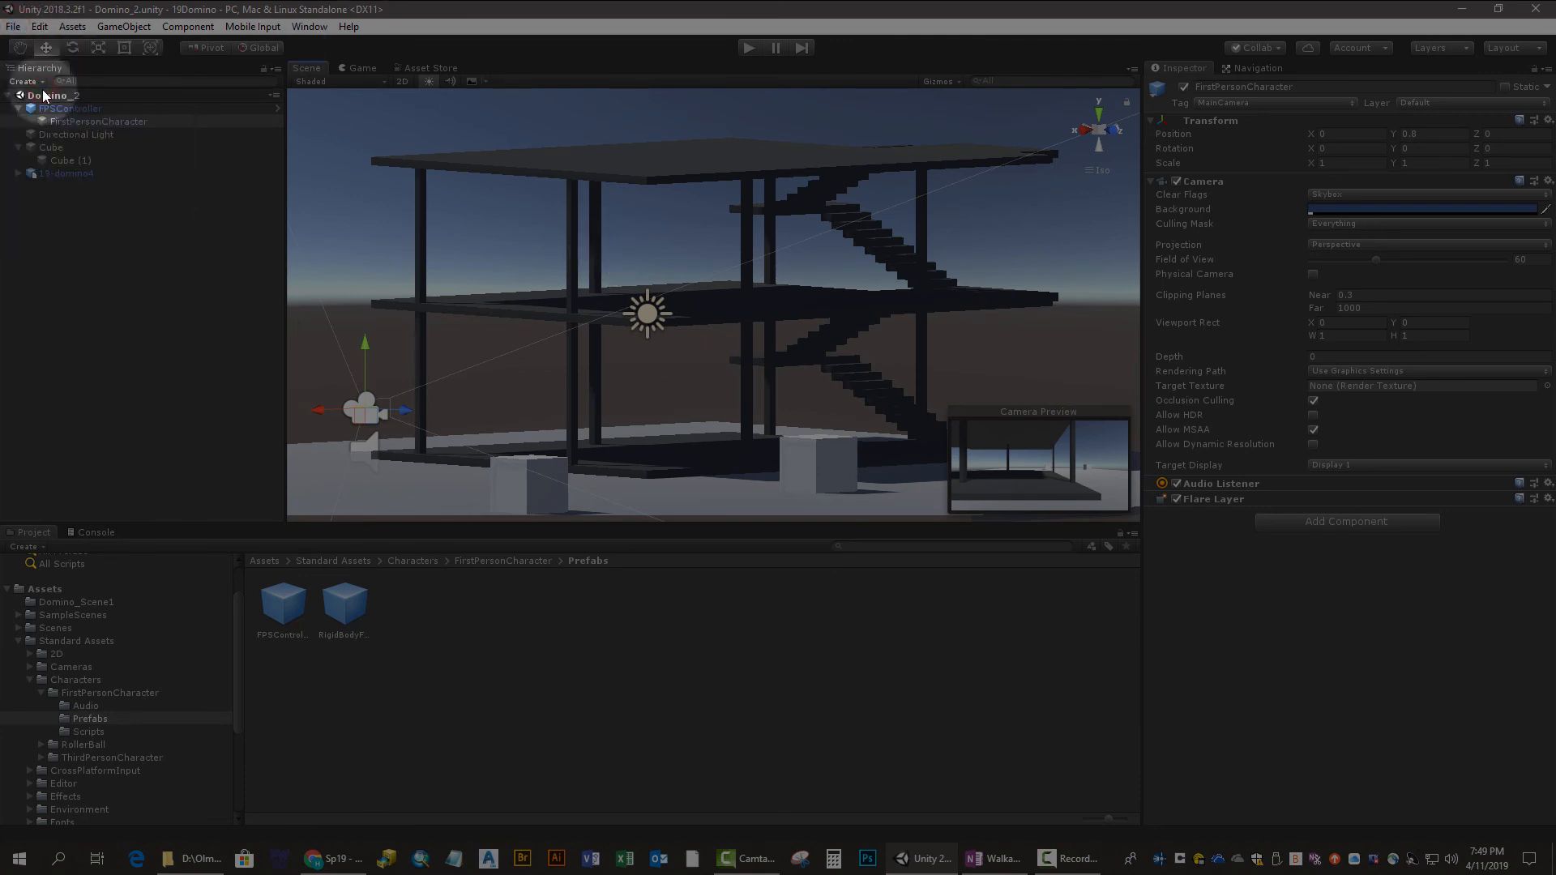
# Step: In top view, move the FPSController to the opposite side of the building at about X -8.63, Z 1.5, and set its Y rotation to 180
pyautogui.click(1101, 113)
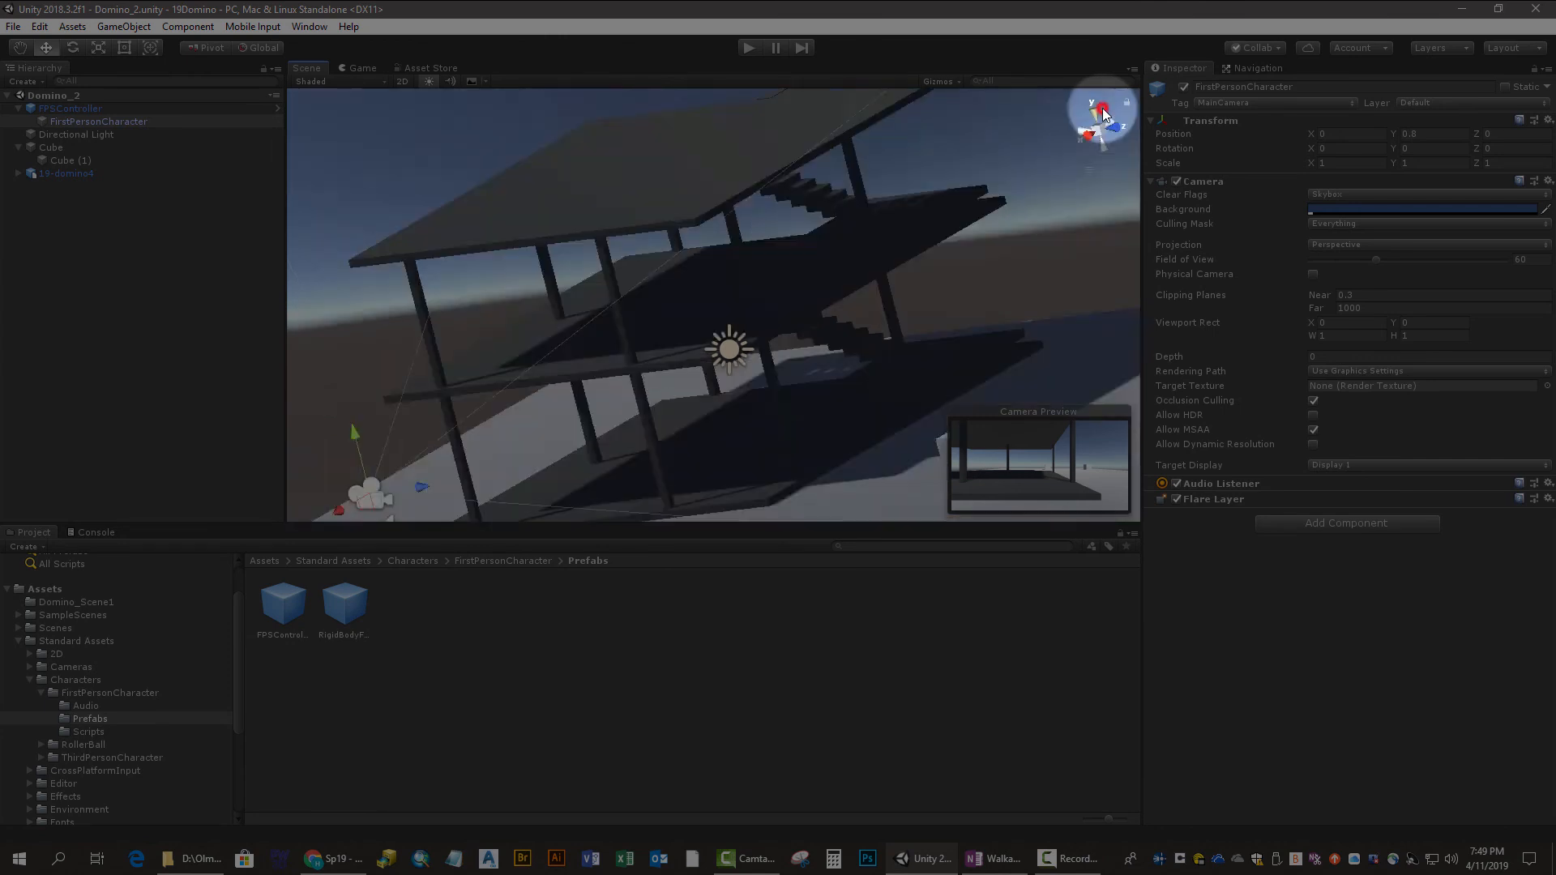
pyautogui.scroll(-4, 725, 233)
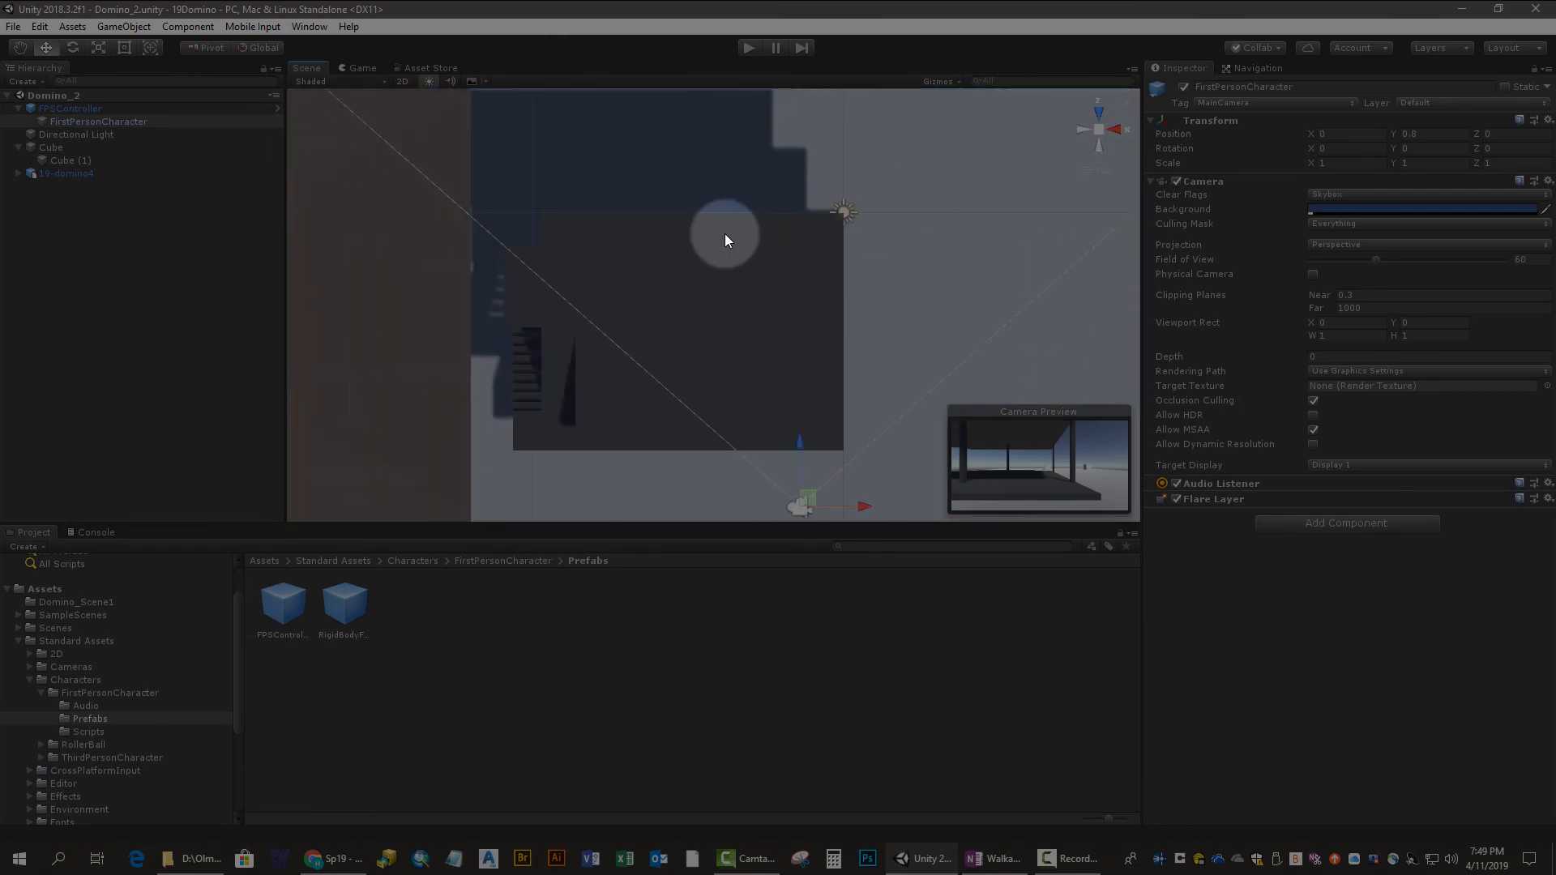
pyautogui.scroll(-3, 724, 234)
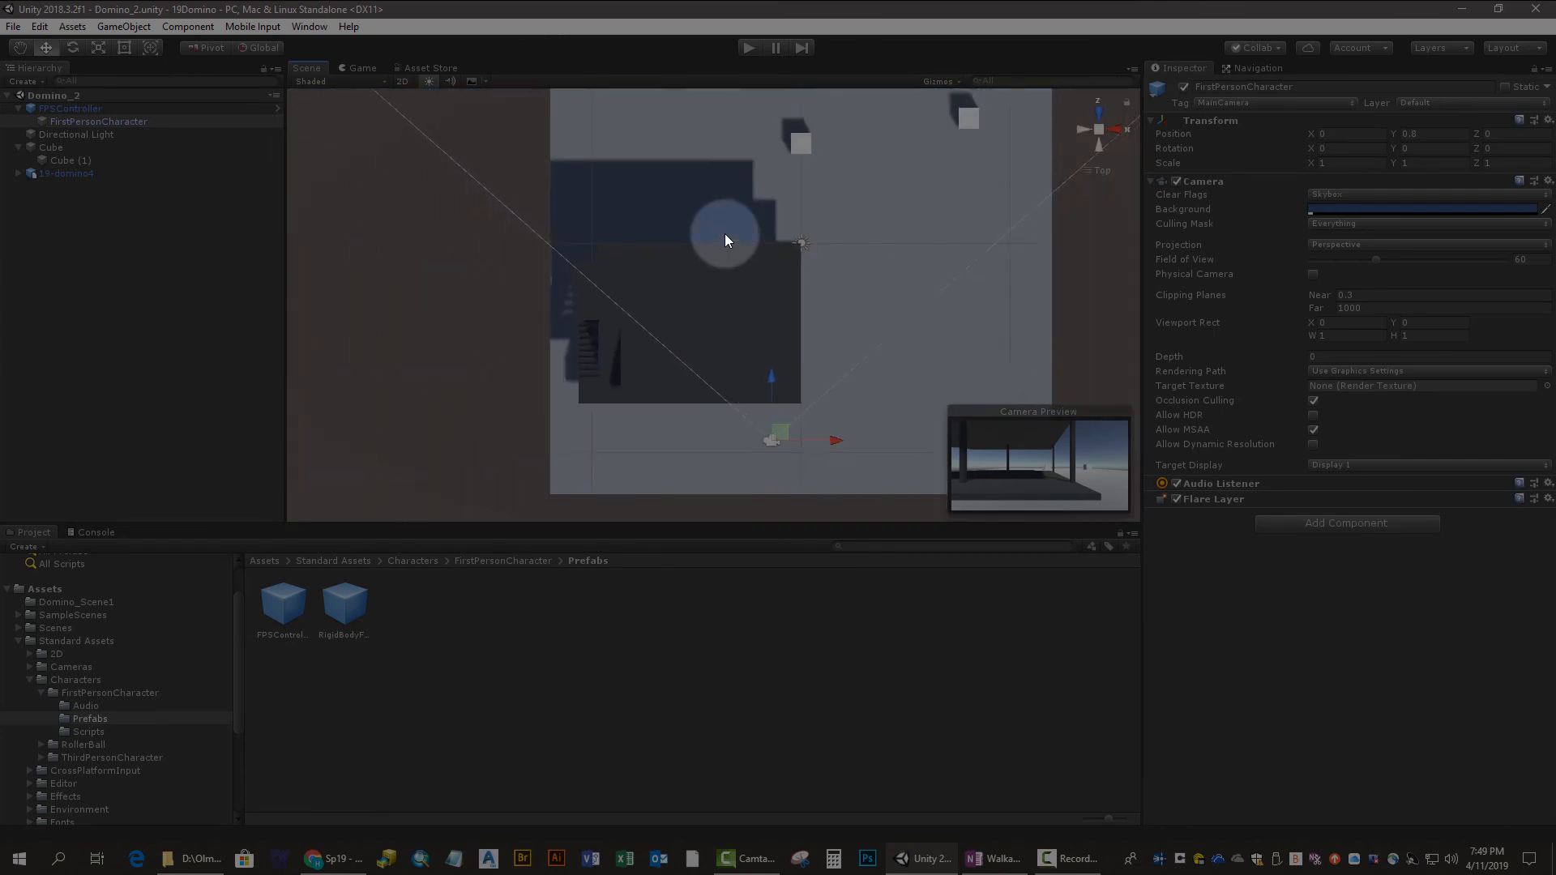
pyautogui.click(774, 428)
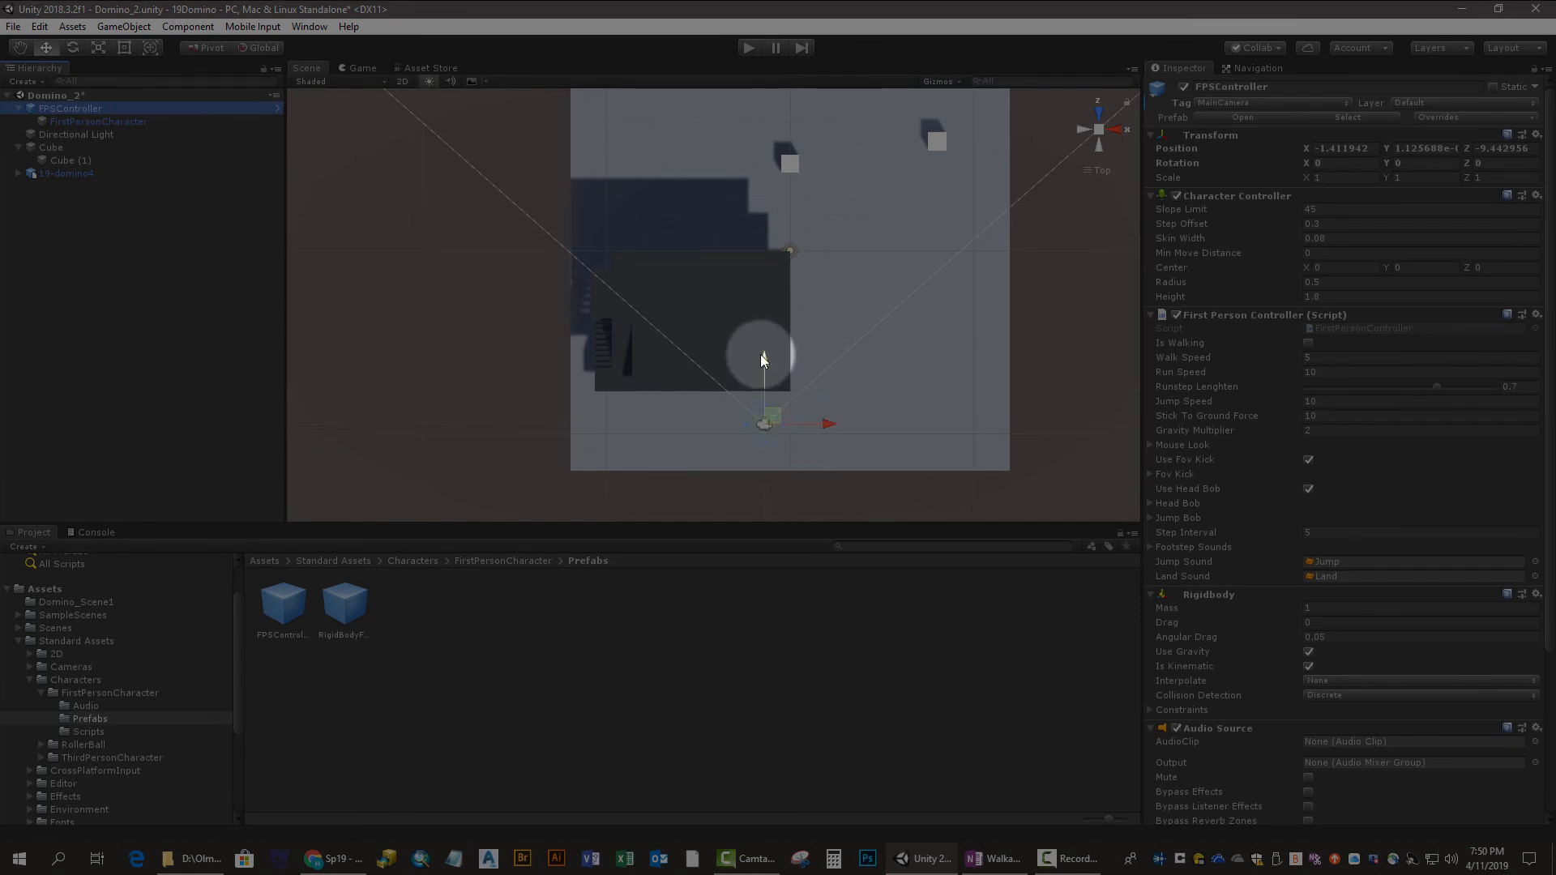
pyautogui.moveTo(766, 356); pyautogui.dragTo(761, 157)
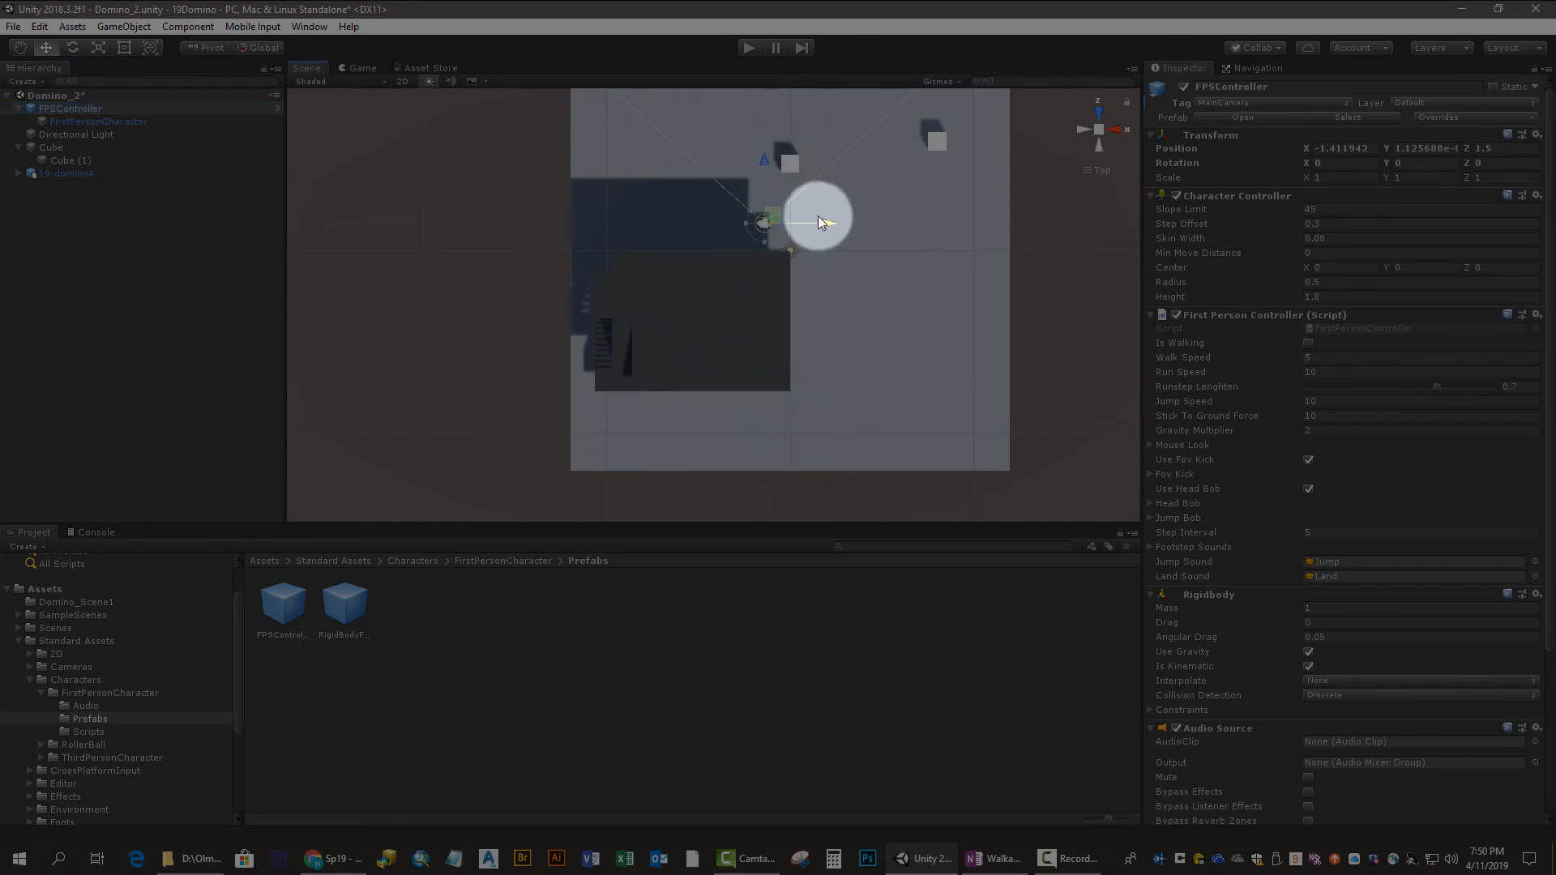
pyautogui.moveTo(829, 222); pyautogui.dragTo(701, 225)
pyautogui.click(73, 47)
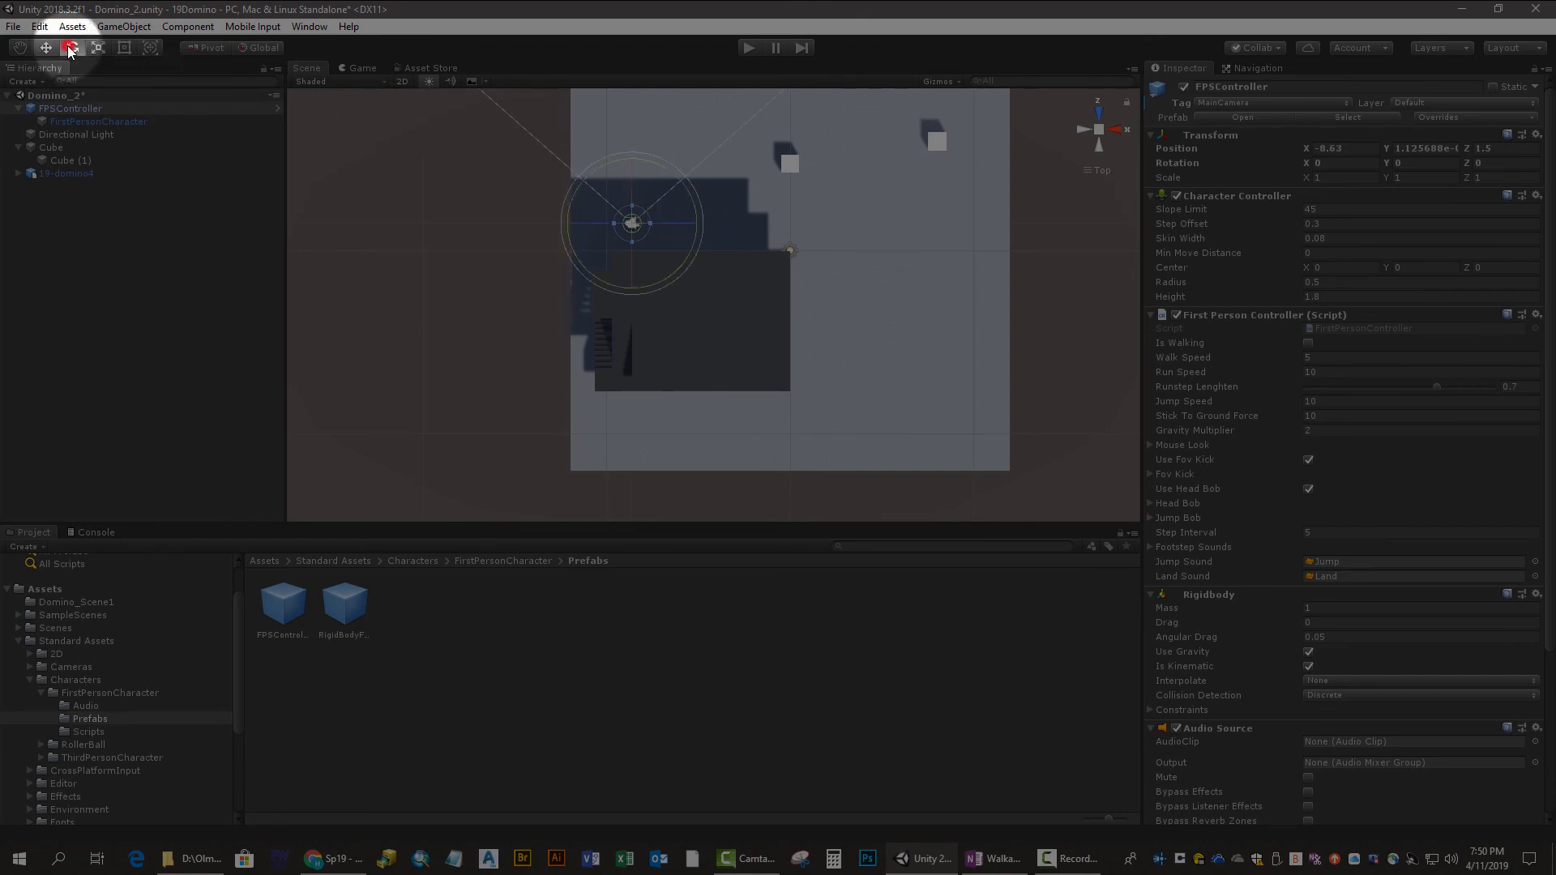
pyautogui.click(1399, 163)
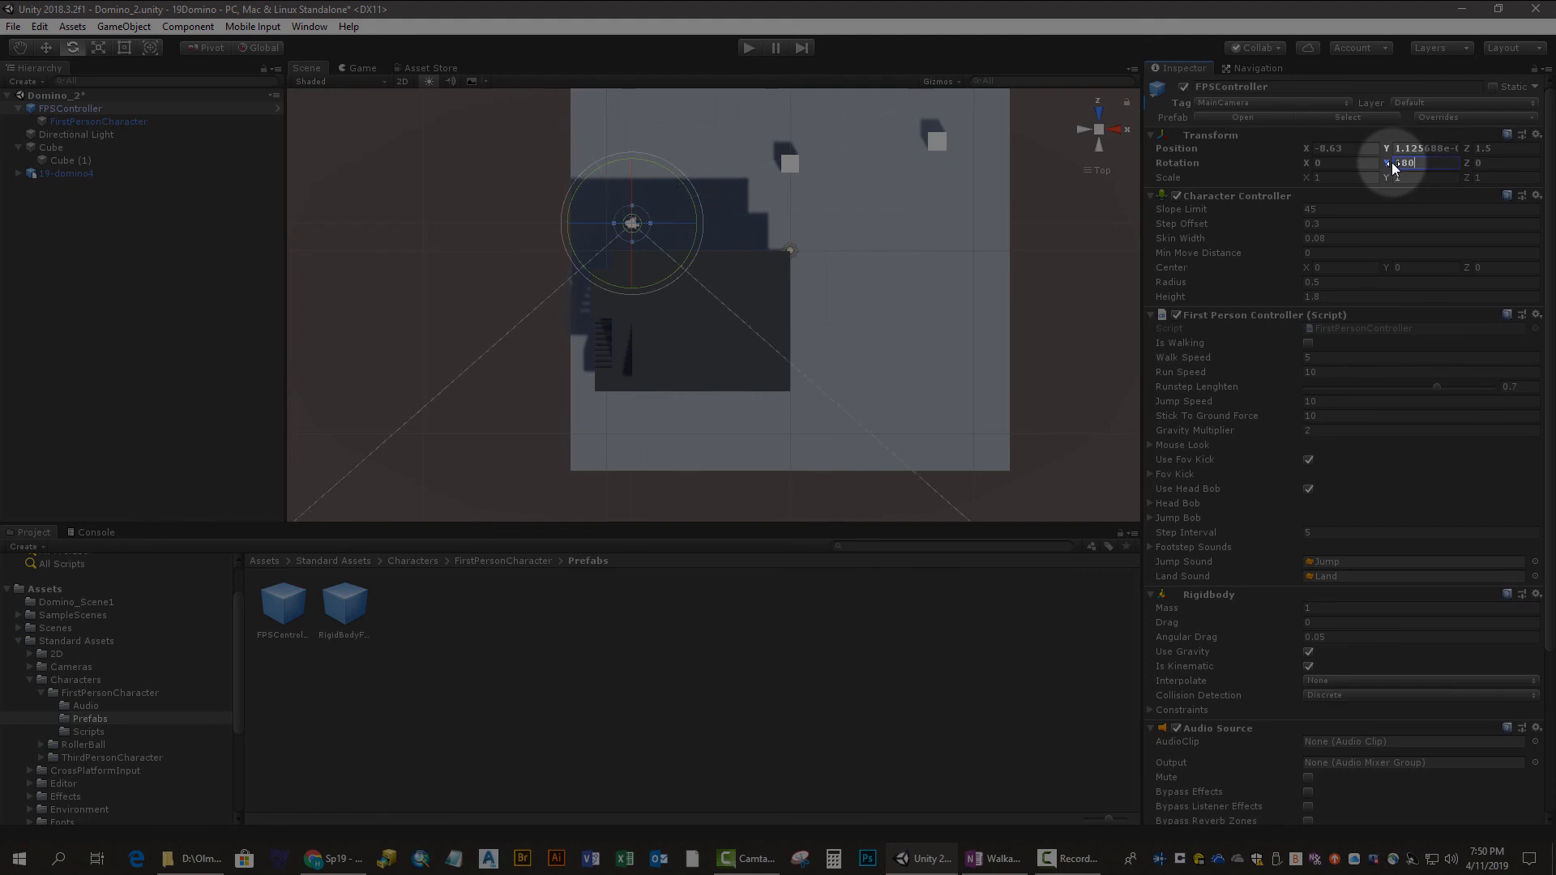
# Step: Reduce the FirstPersonCharacter camera's field of view to about 36.1 and save the scene
pyautogui.click(138, 121)
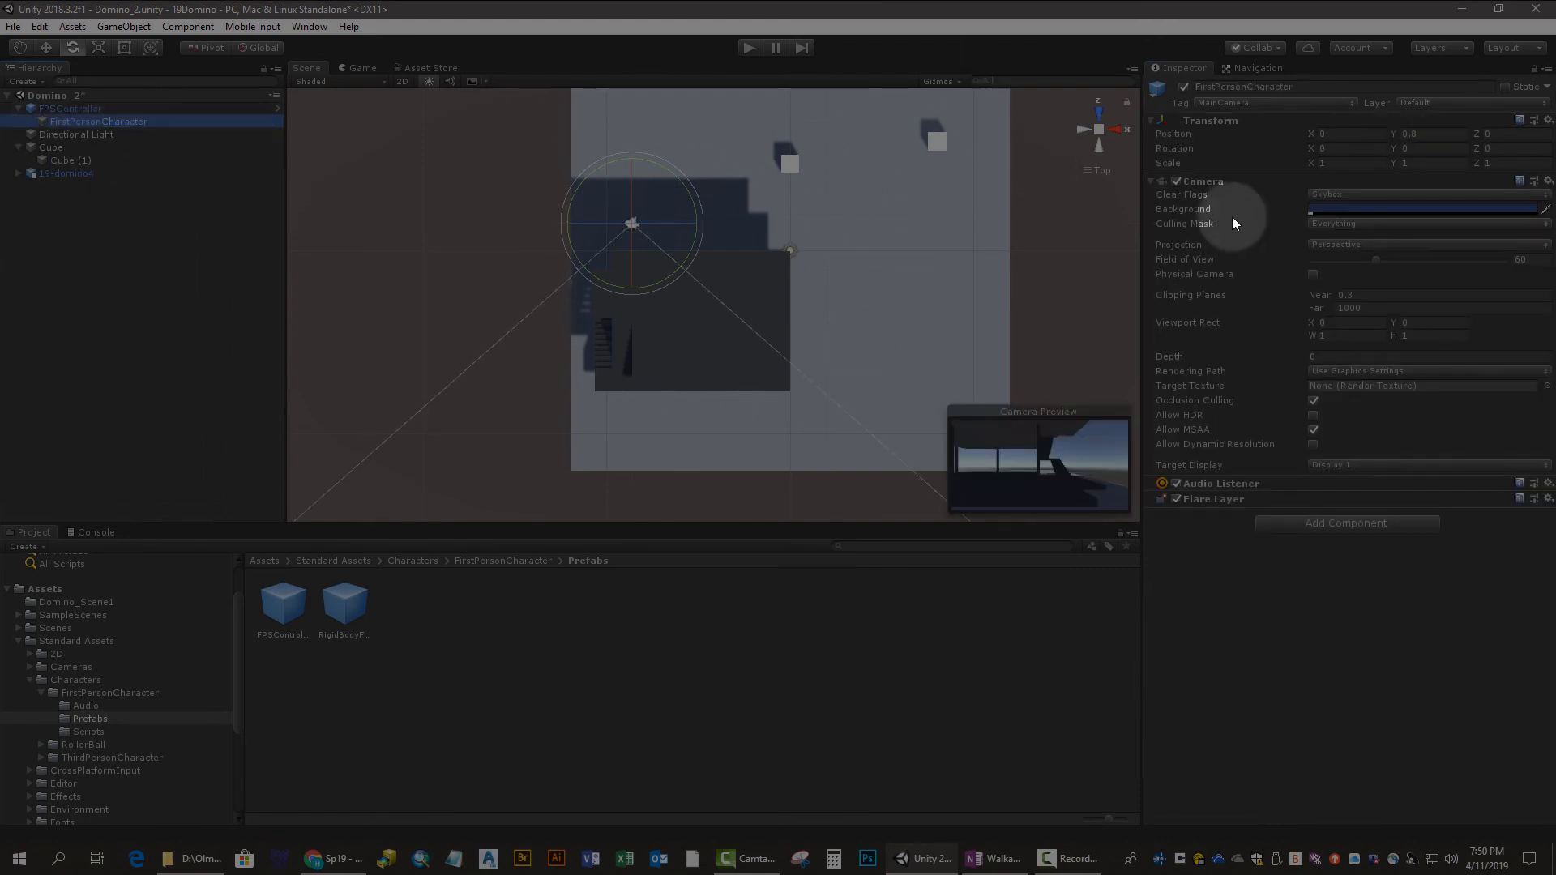
pyautogui.moveTo(1376, 259)
pyautogui.mouseDown()
pyautogui.moveTo(1408, 259)
pyautogui.moveTo(1350, 260)
pyautogui.mouseUp()
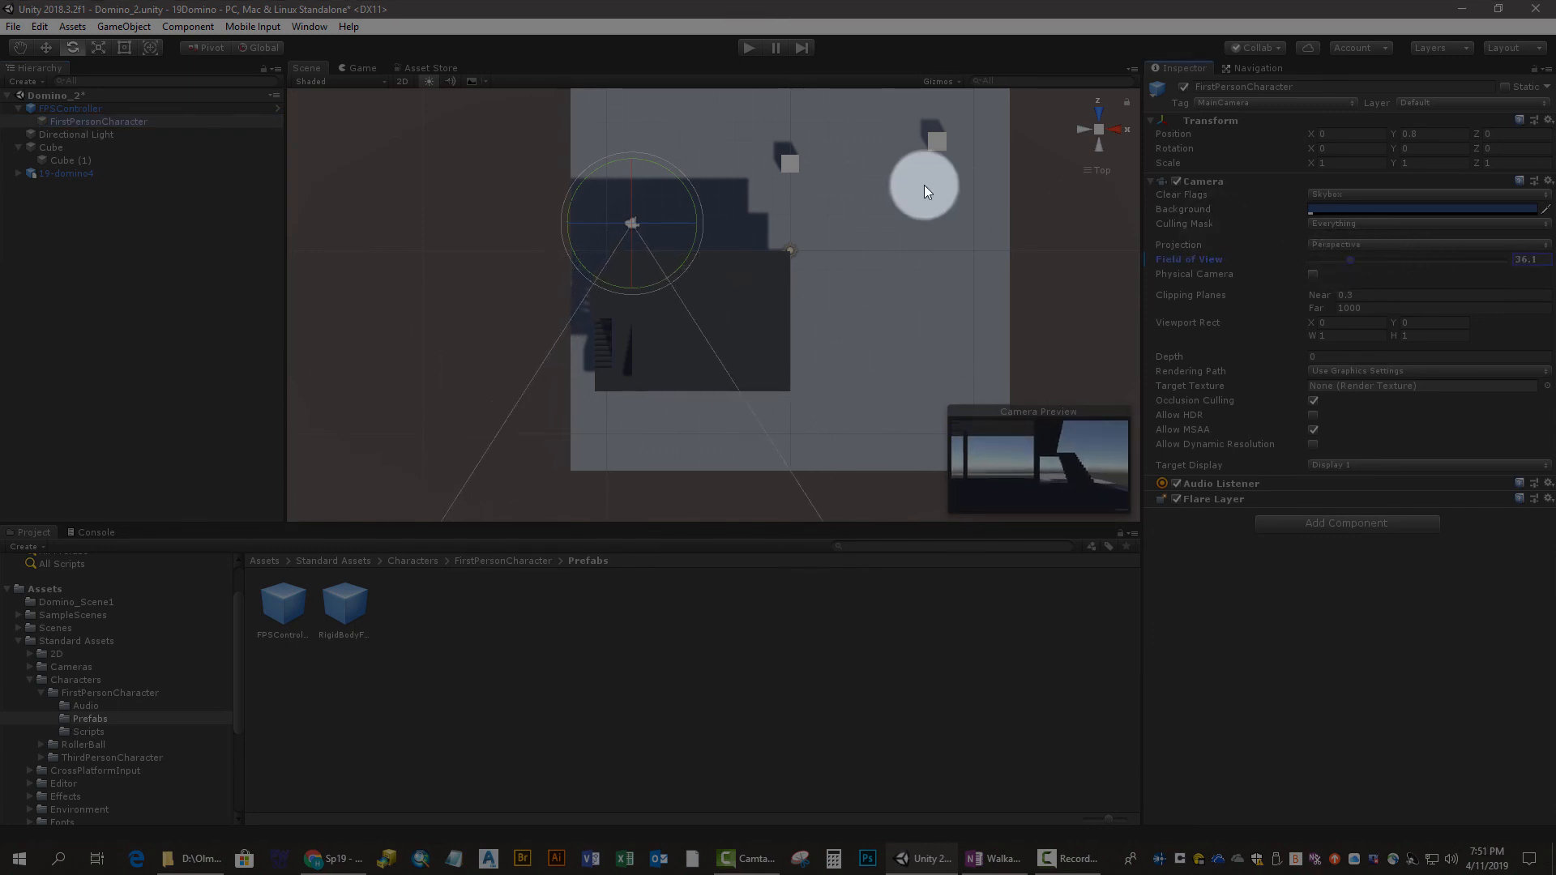
pyautogui.click(11, 27)
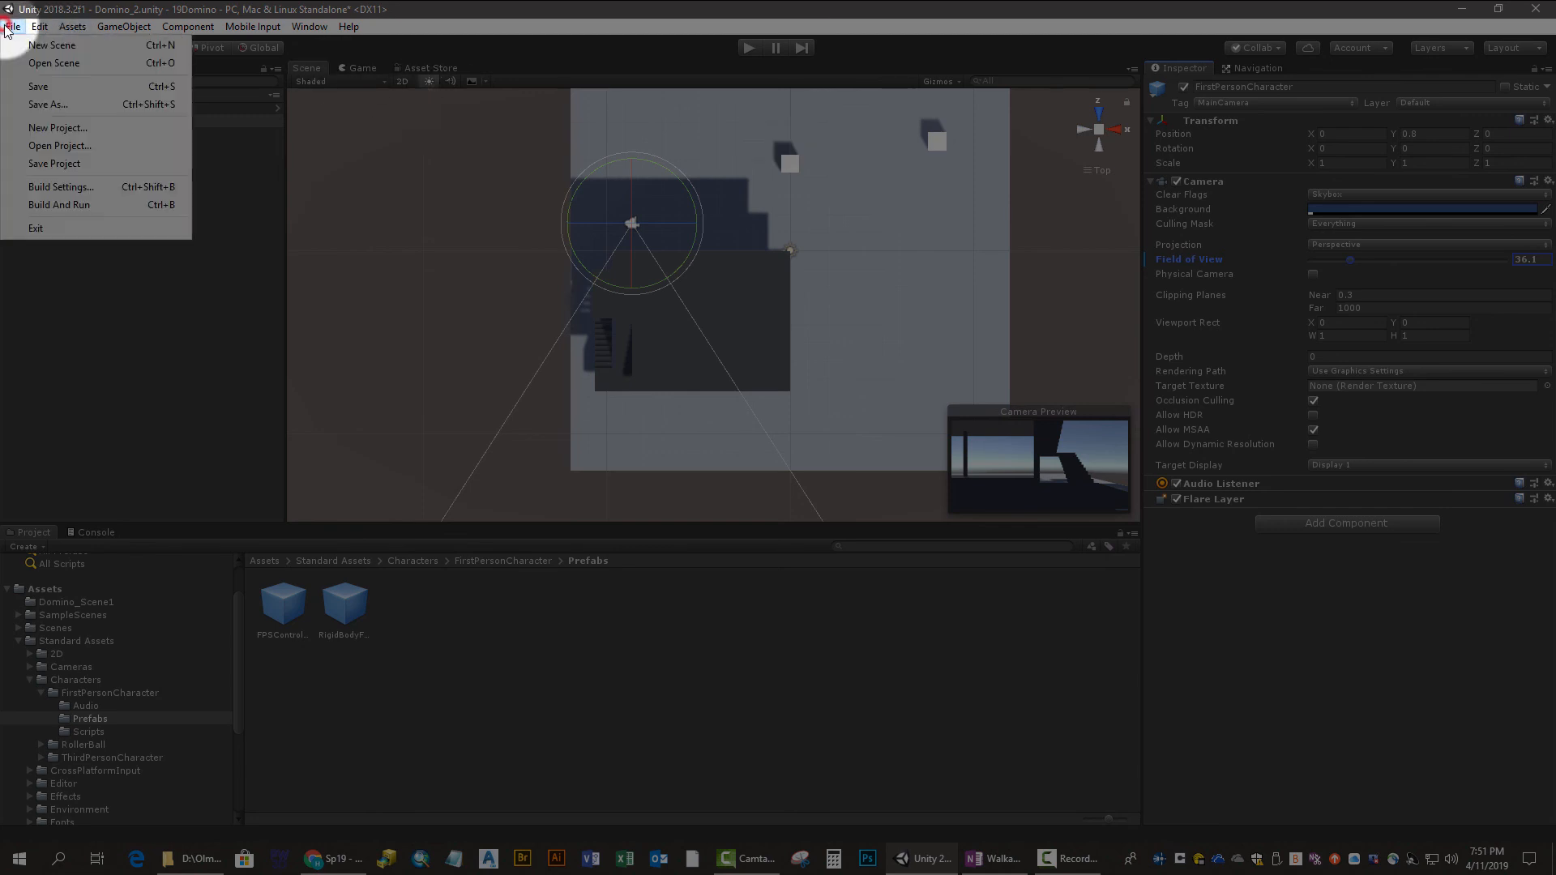
pyautogui.click(36, 86)
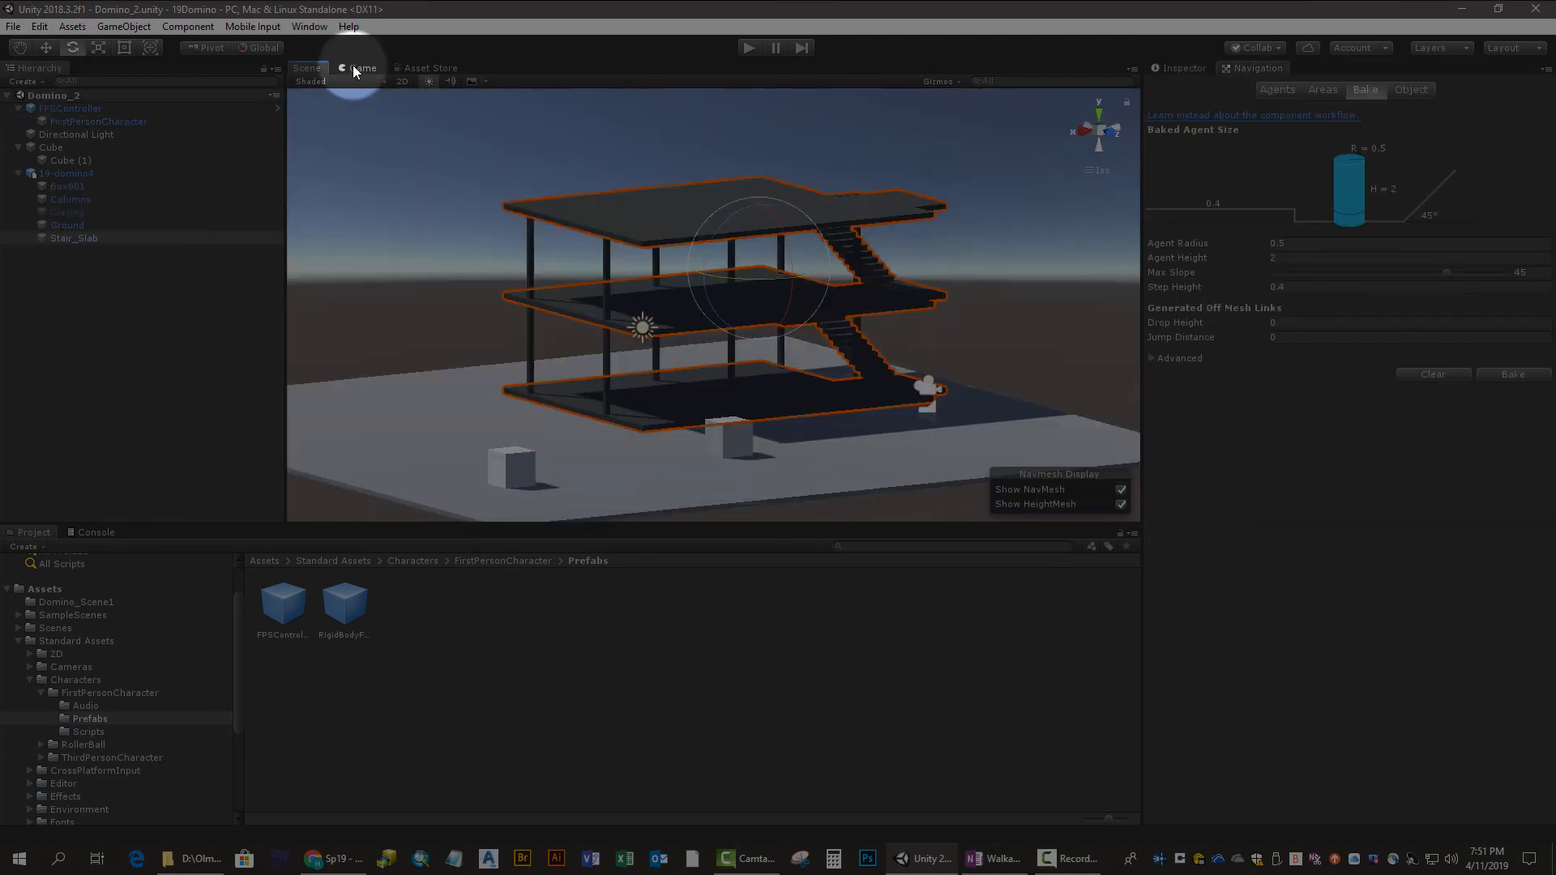
# Step: Run the scene in the Game view and test the first-person controller by moving sideways and looking around beside the building
pyautogui.click(357, 68)
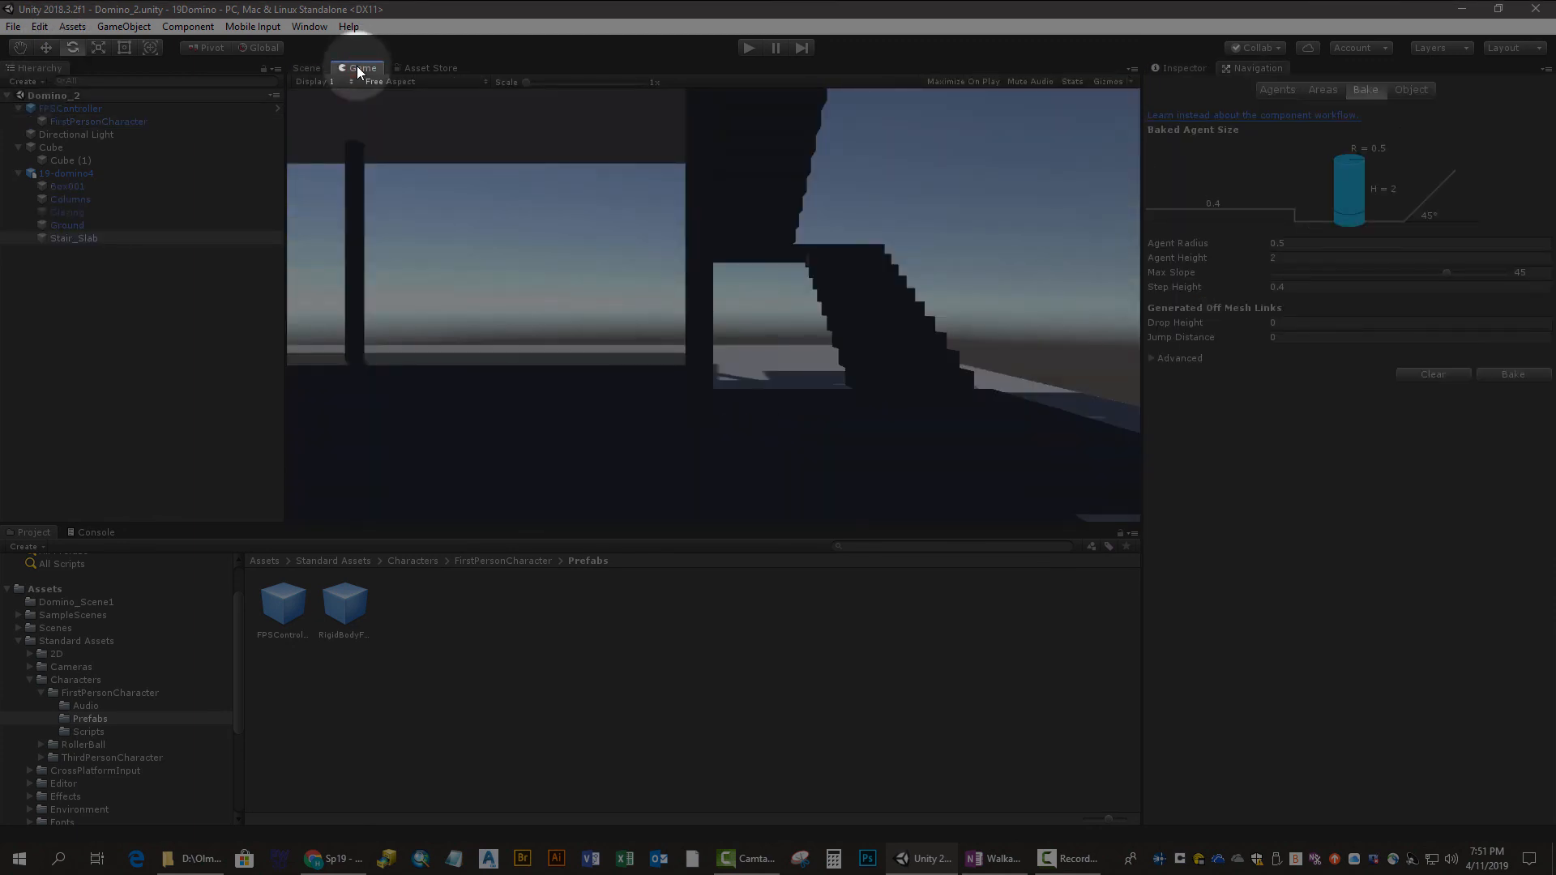
pyautogui.click(746, 52)
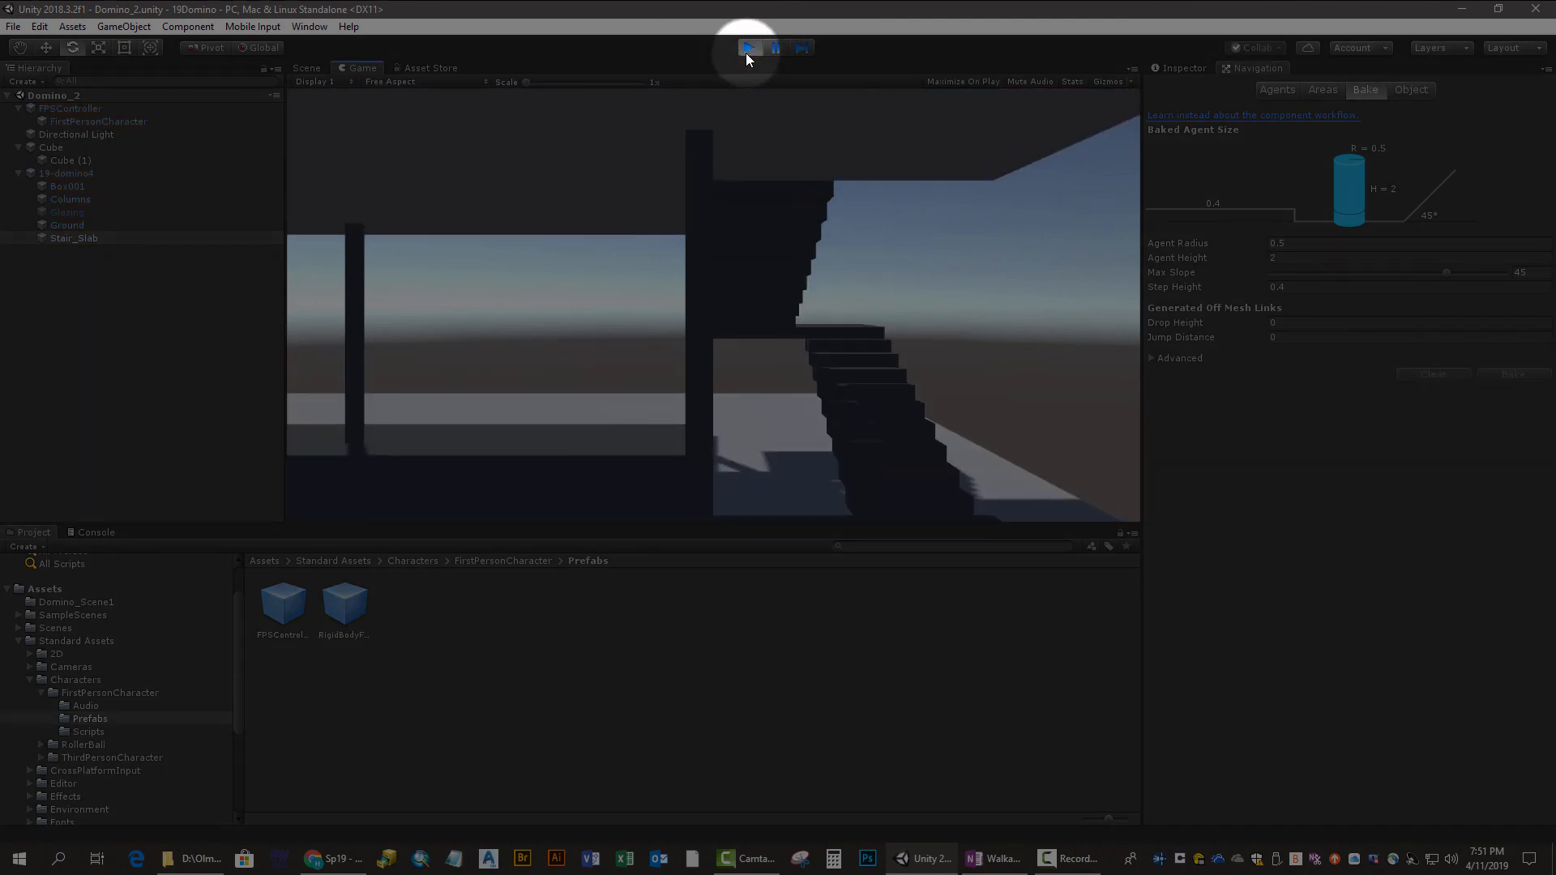
pyautogui.press('d')
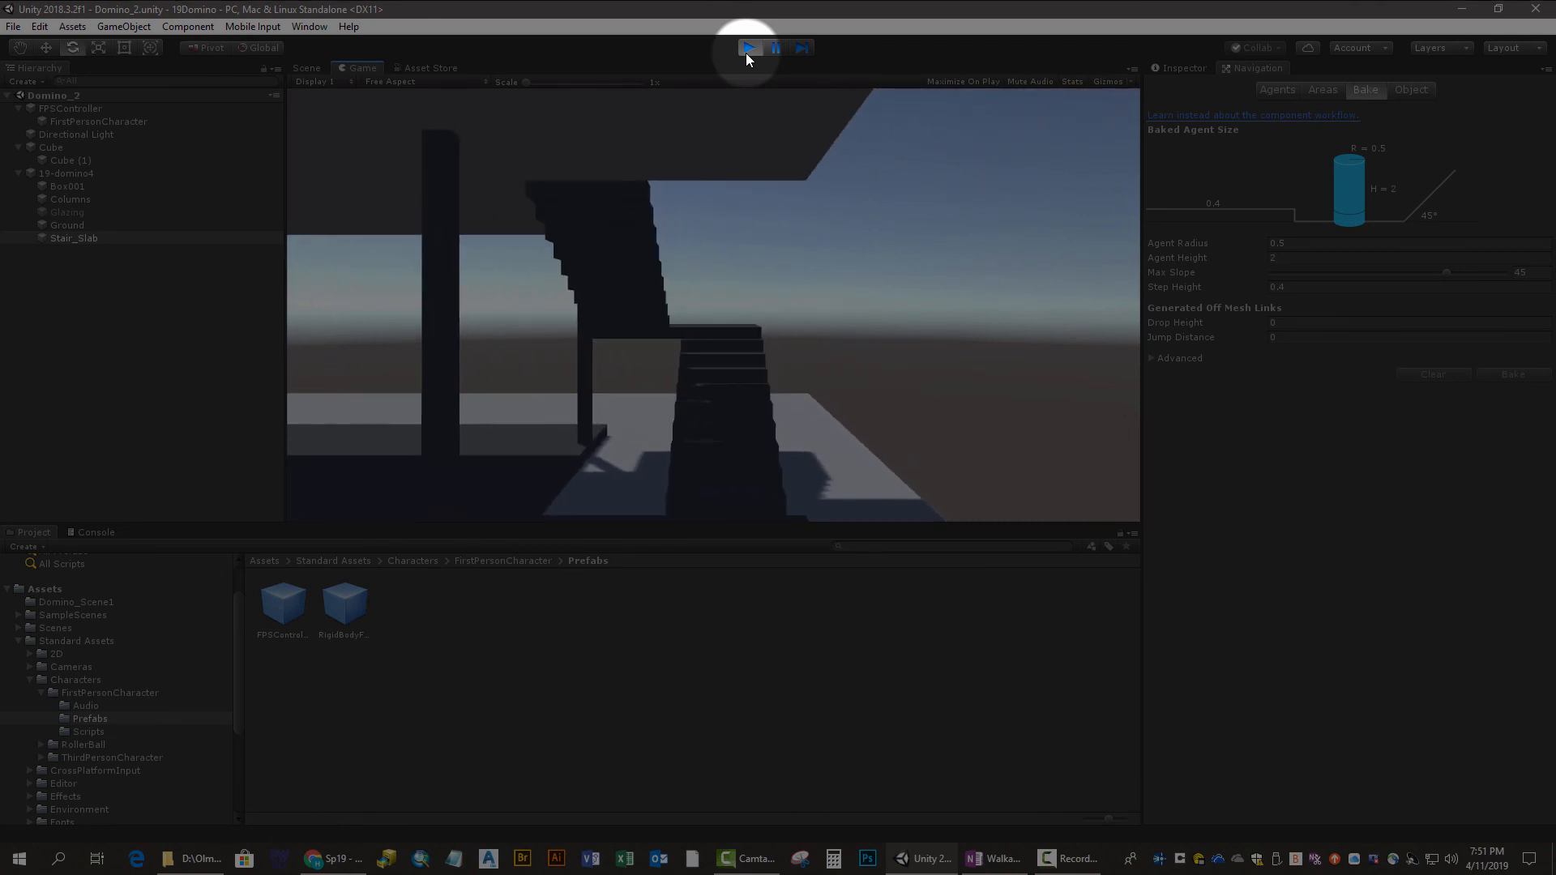
pyautogui.press('a')
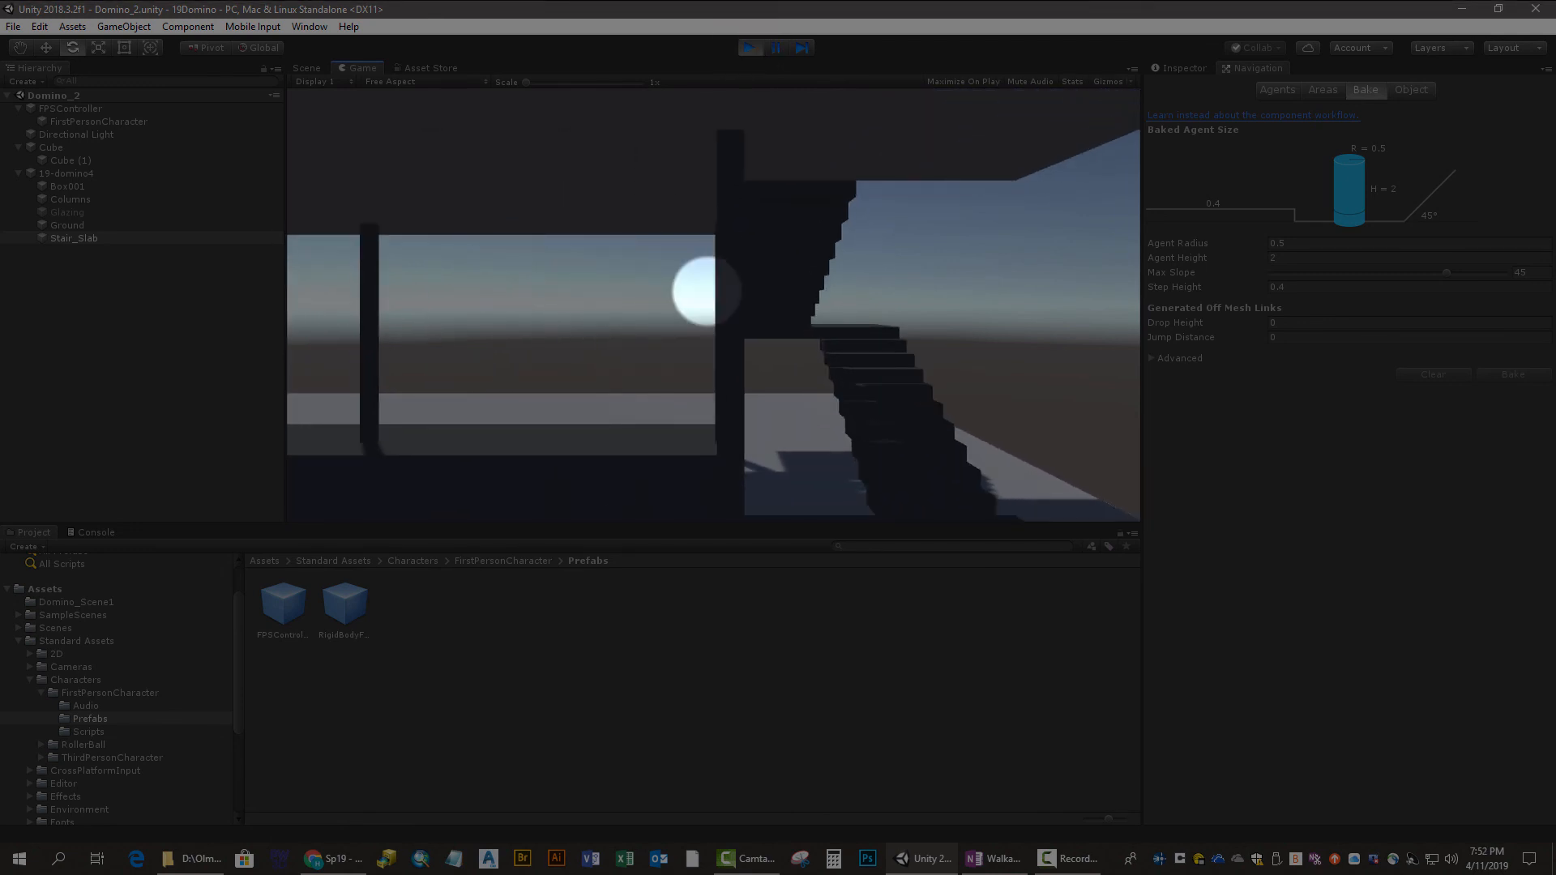
pyautogui.press('a')
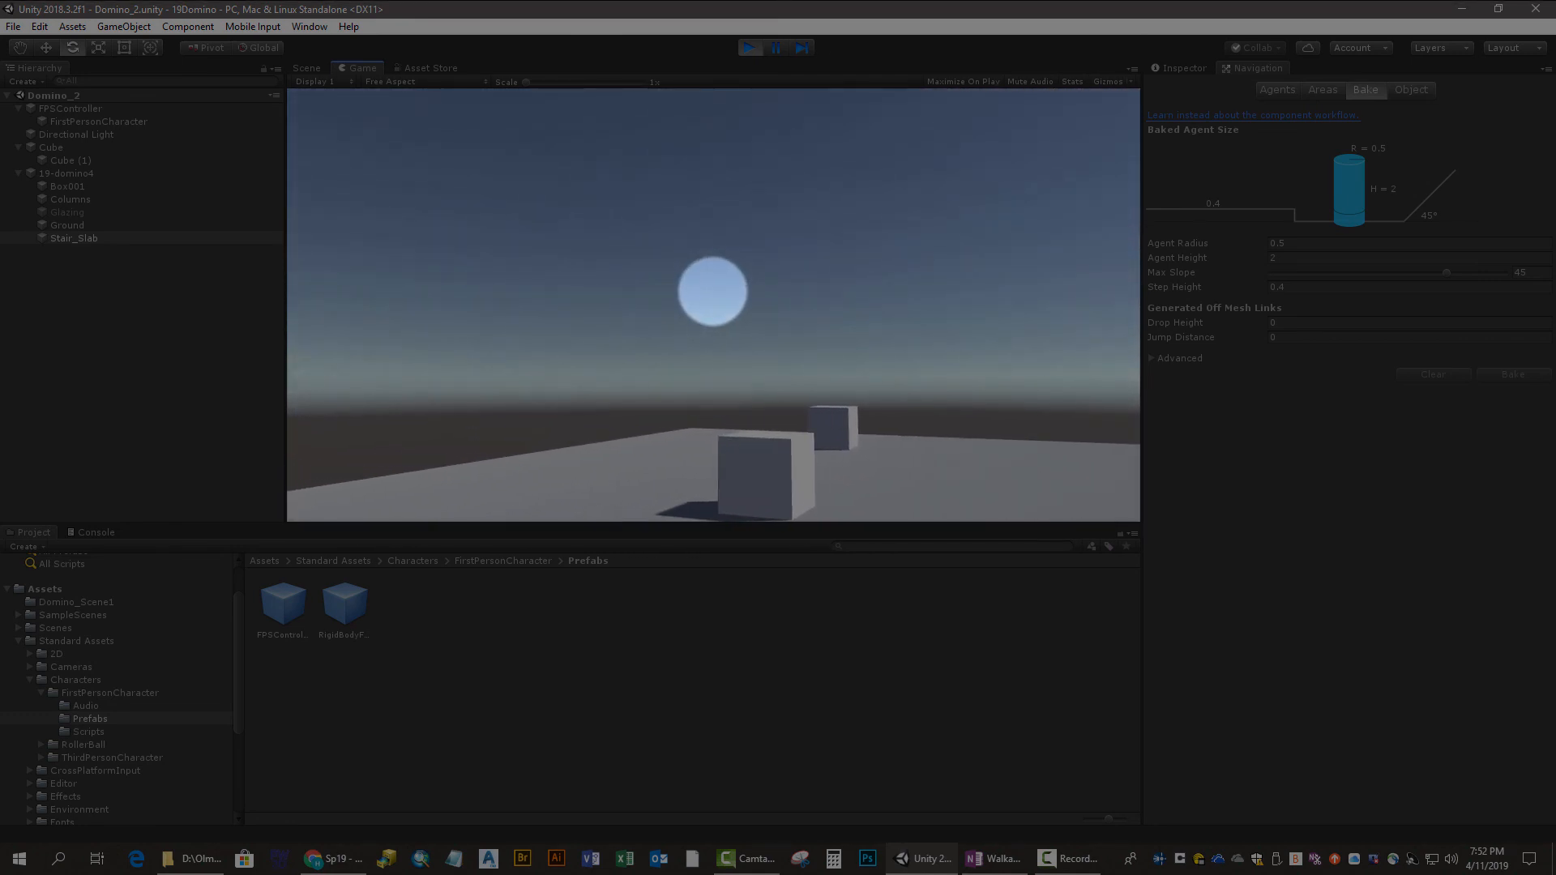
pyautogui.press('w')
pyautogui.press('w')
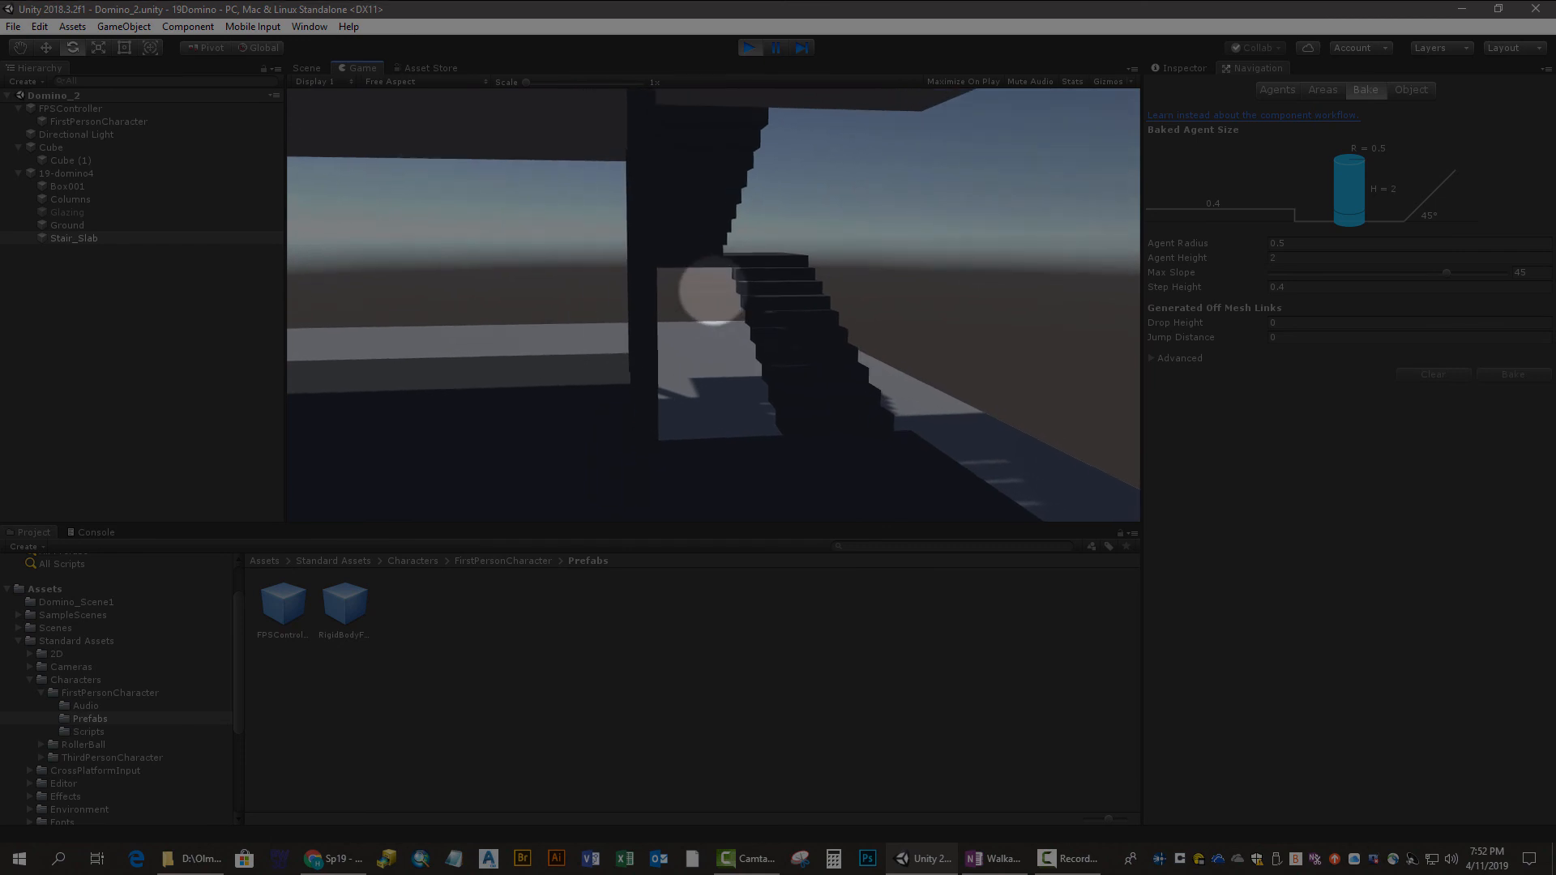
# Step: Walk the first-person character to the staircase and climb the first flight to the landing
pyautogui.press('w')
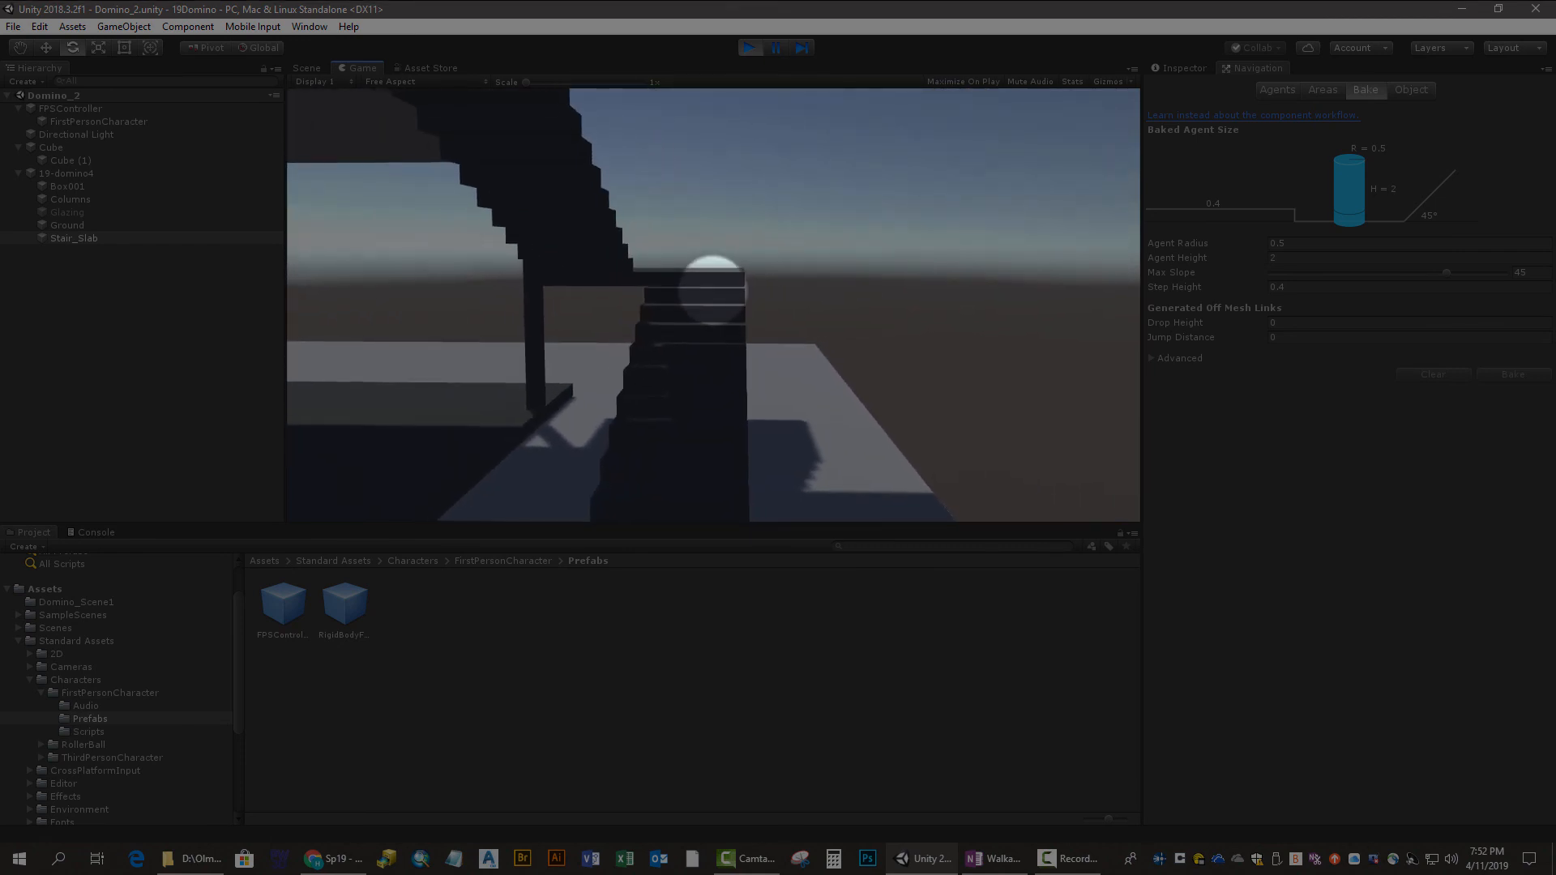
pyautogui.press('w')
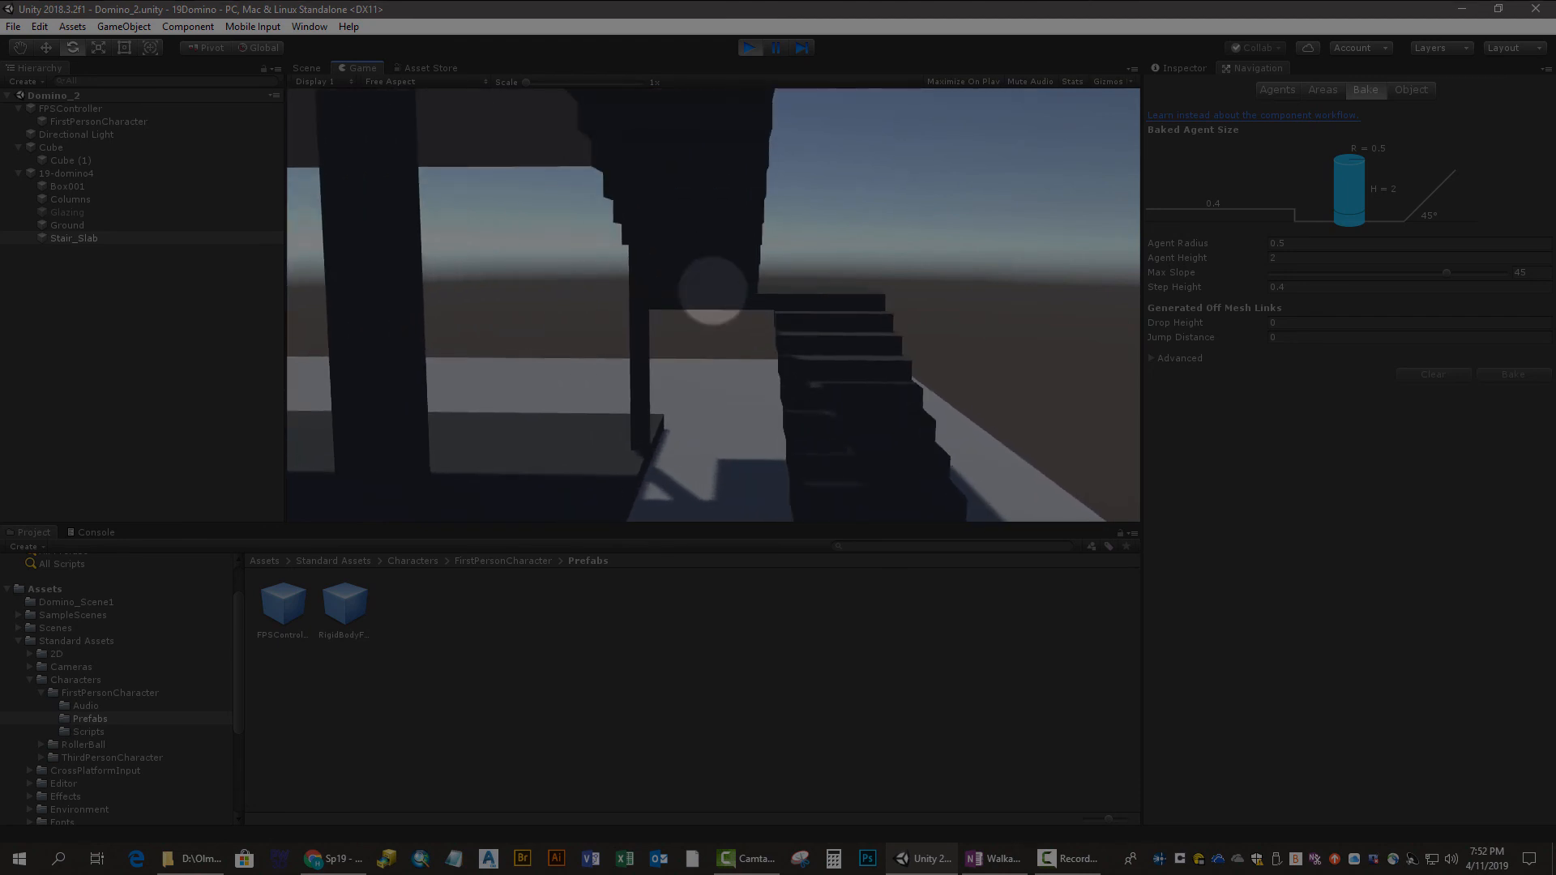
pyautogui.press('d')
pyautogui.press('w')
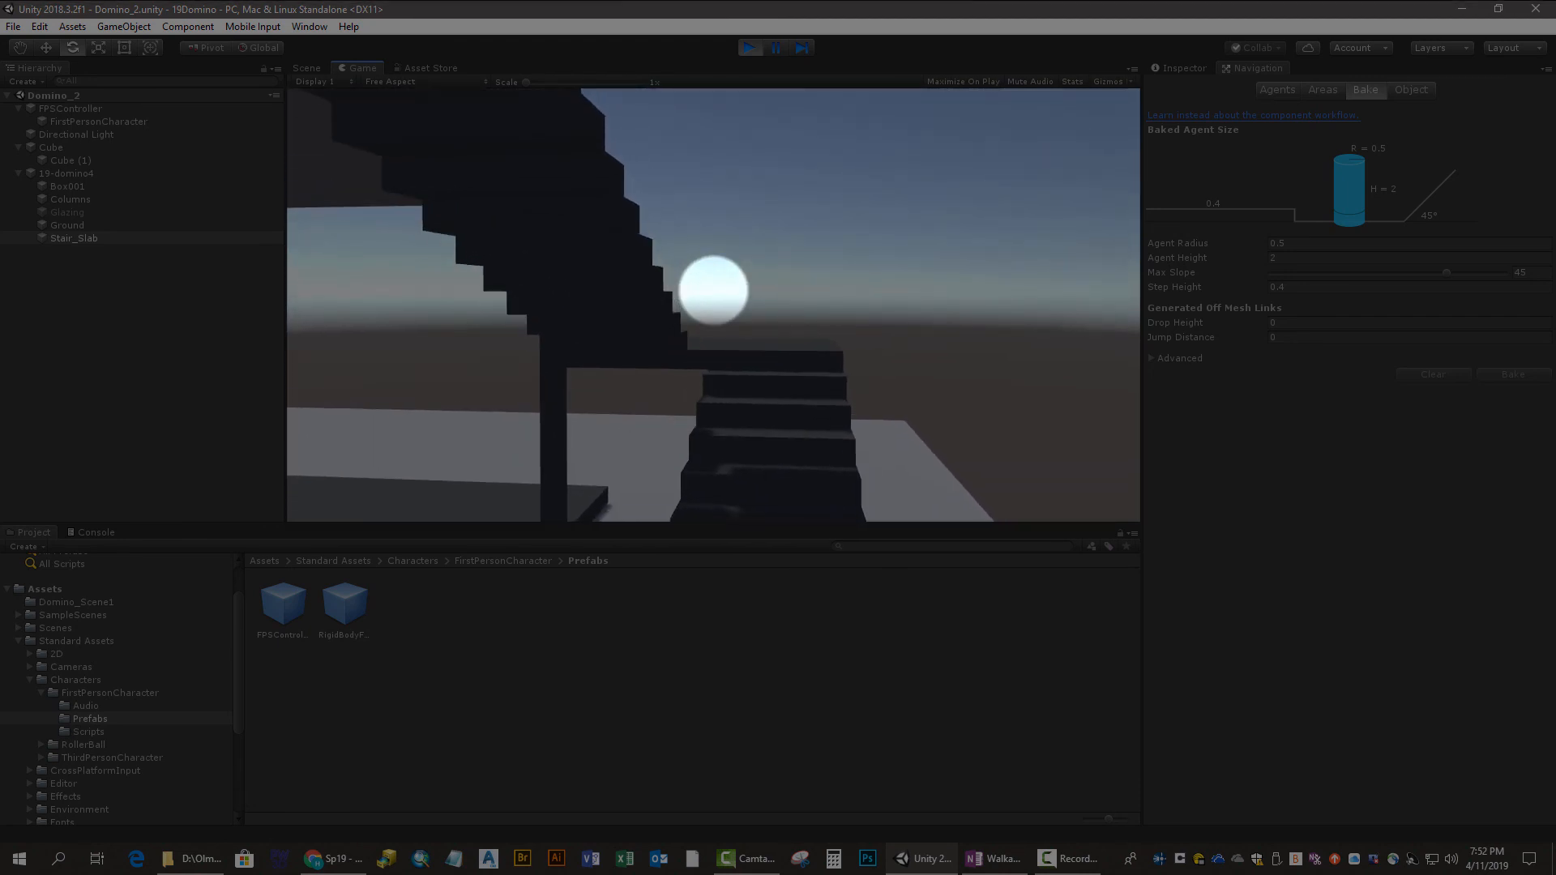
pyautogui.press('w')
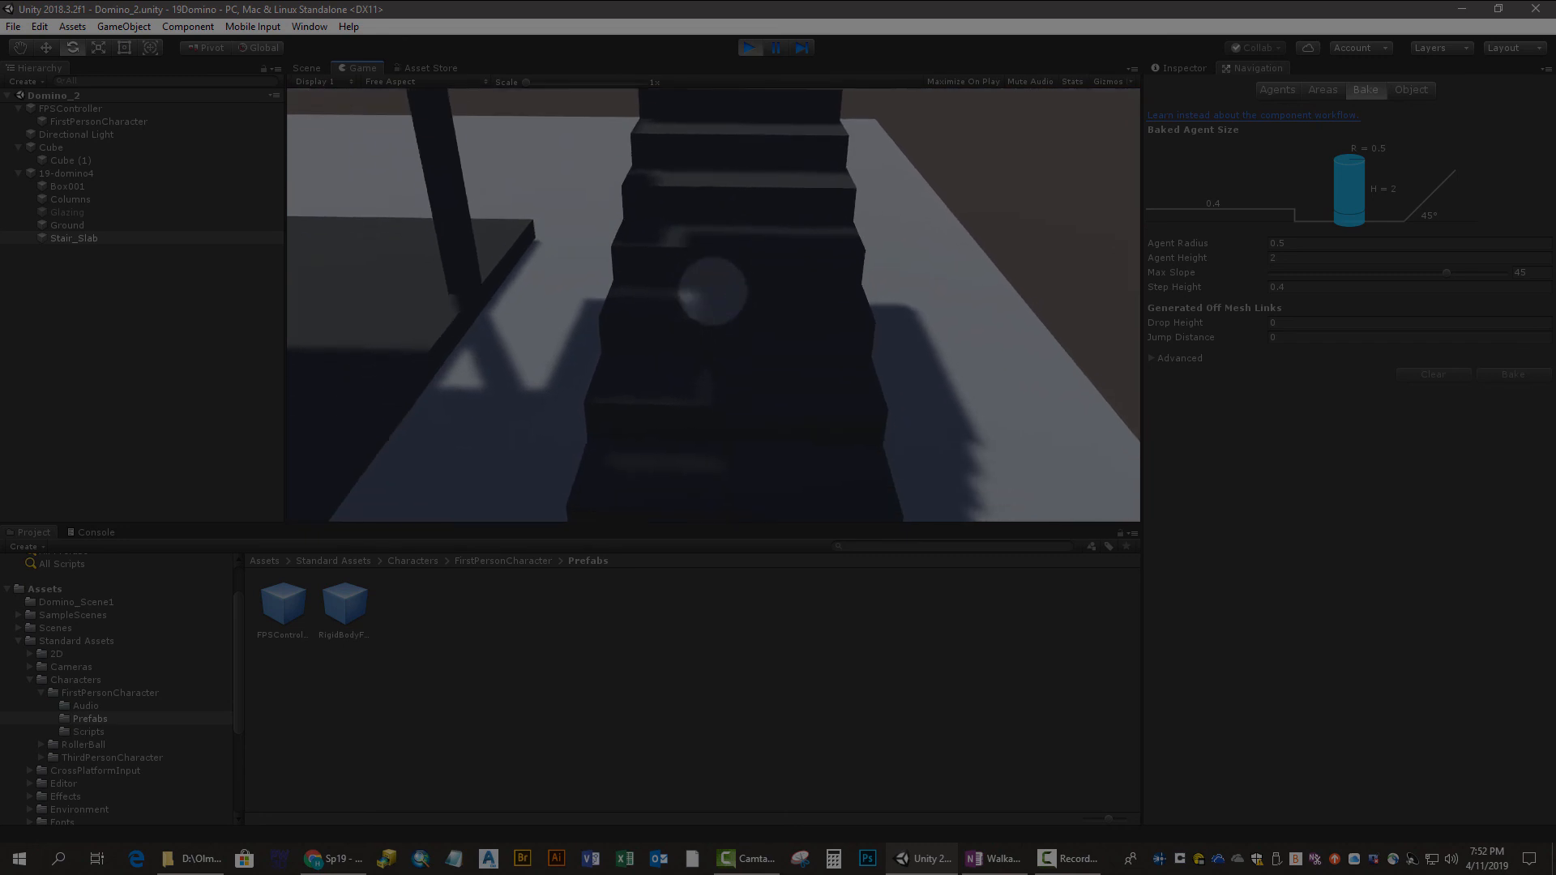
pyautogui.press('w')
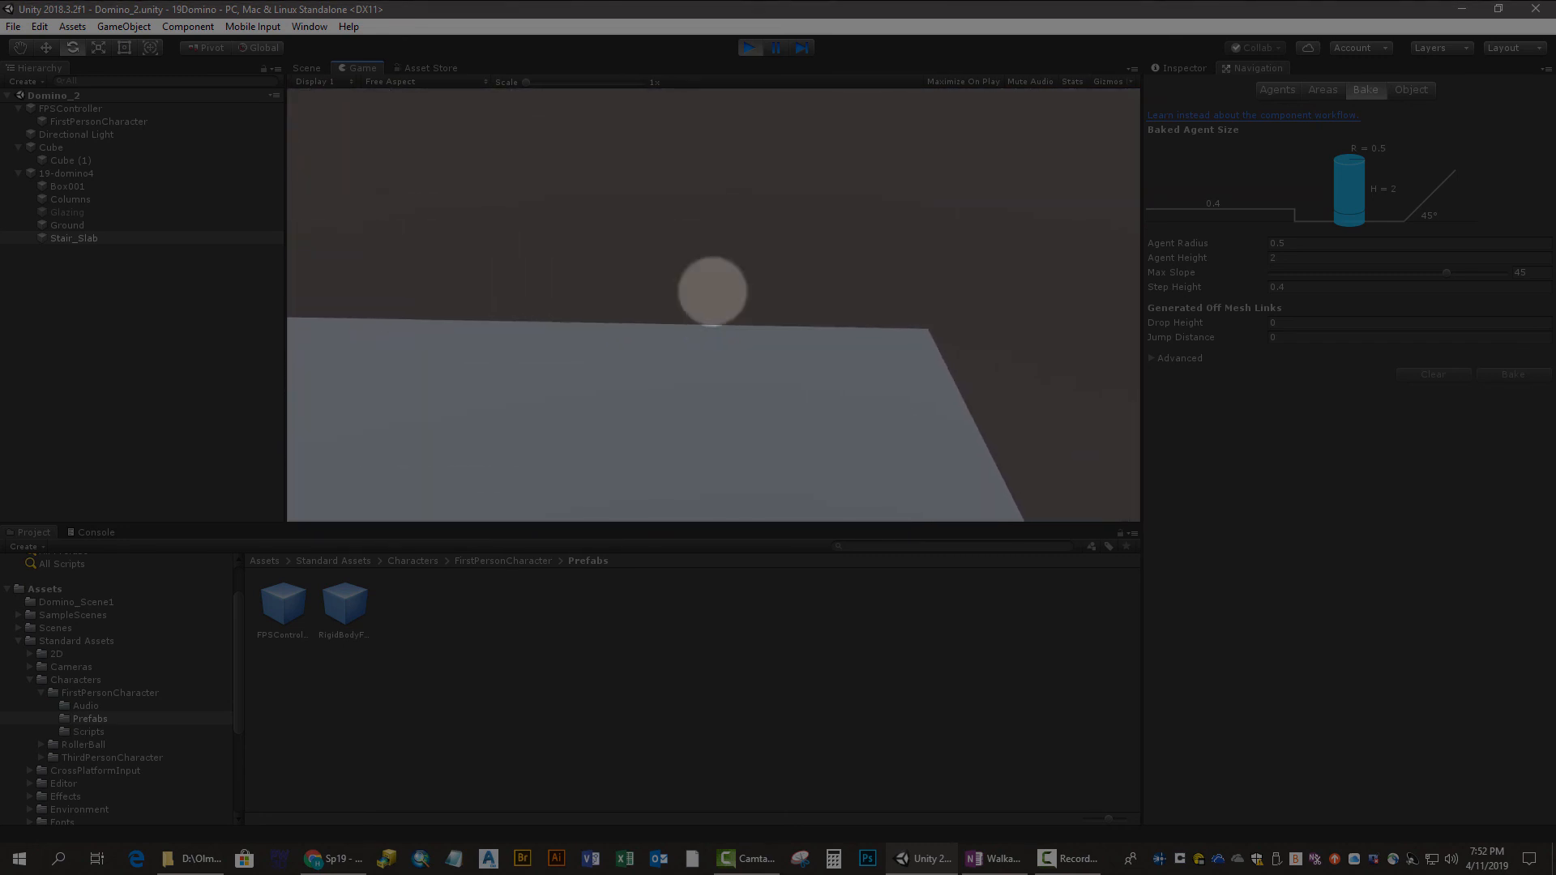
# Step: Turn around on the stair landing and climb the second flight to the upper floor
pyautogui.press('w')
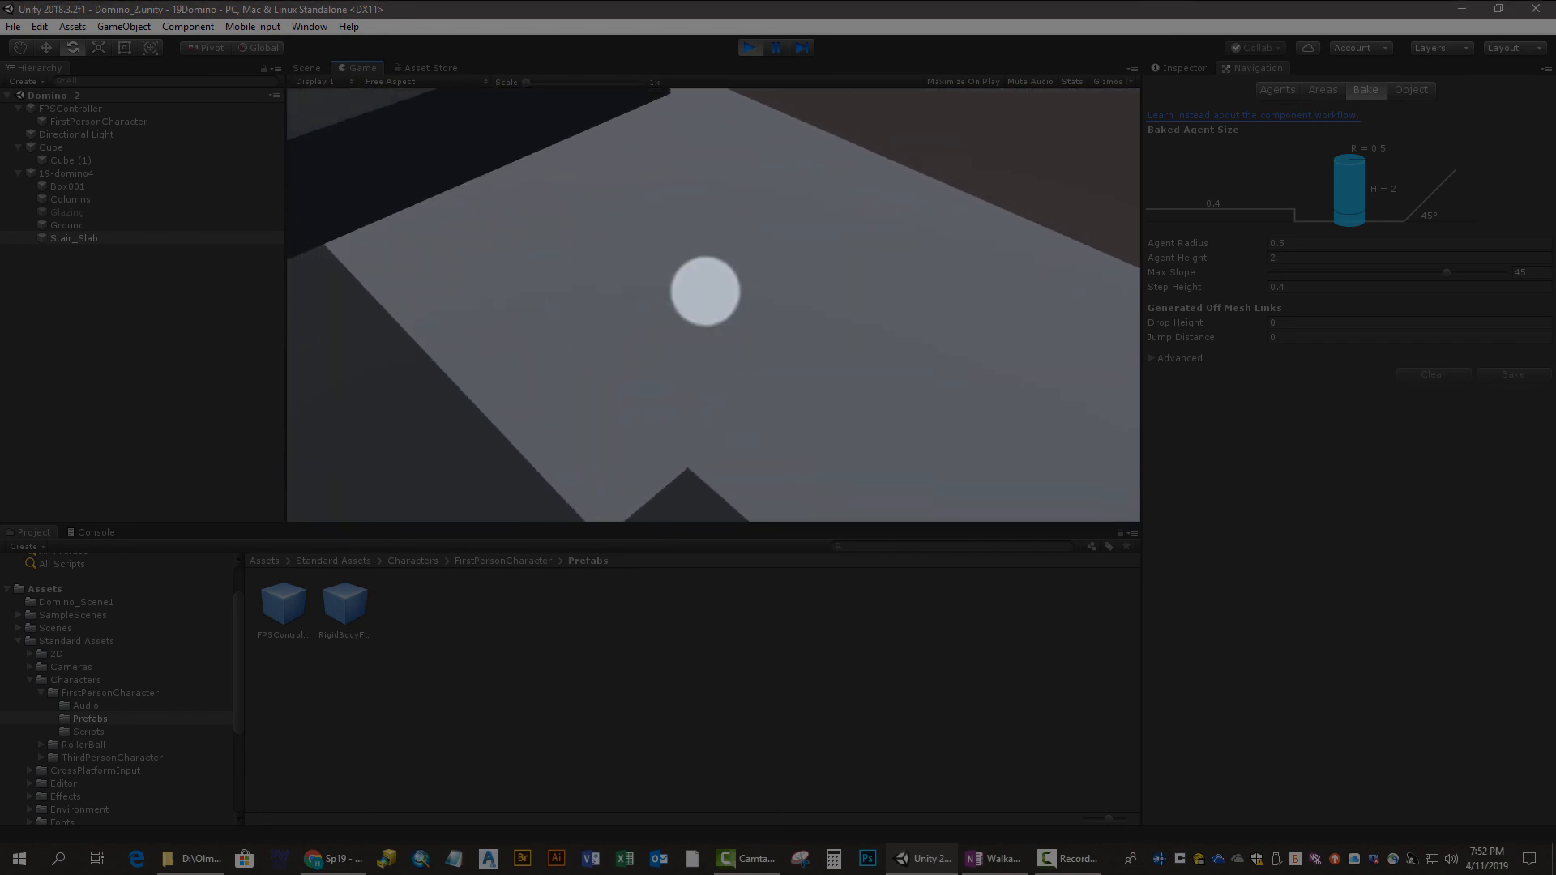
pyautogui.press('w')
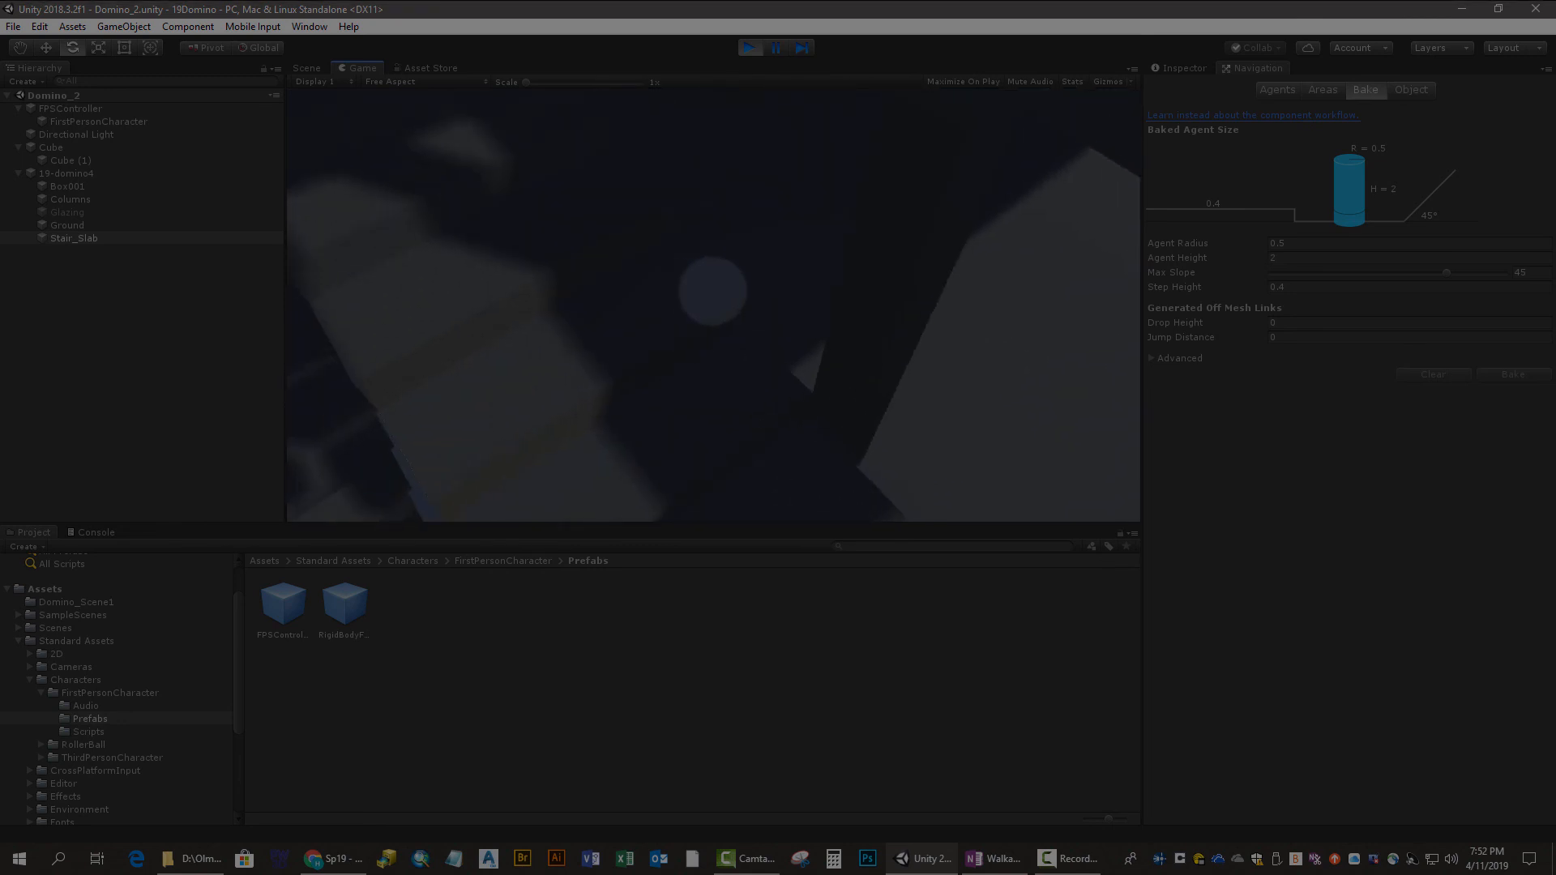
pyautogui.press('w')
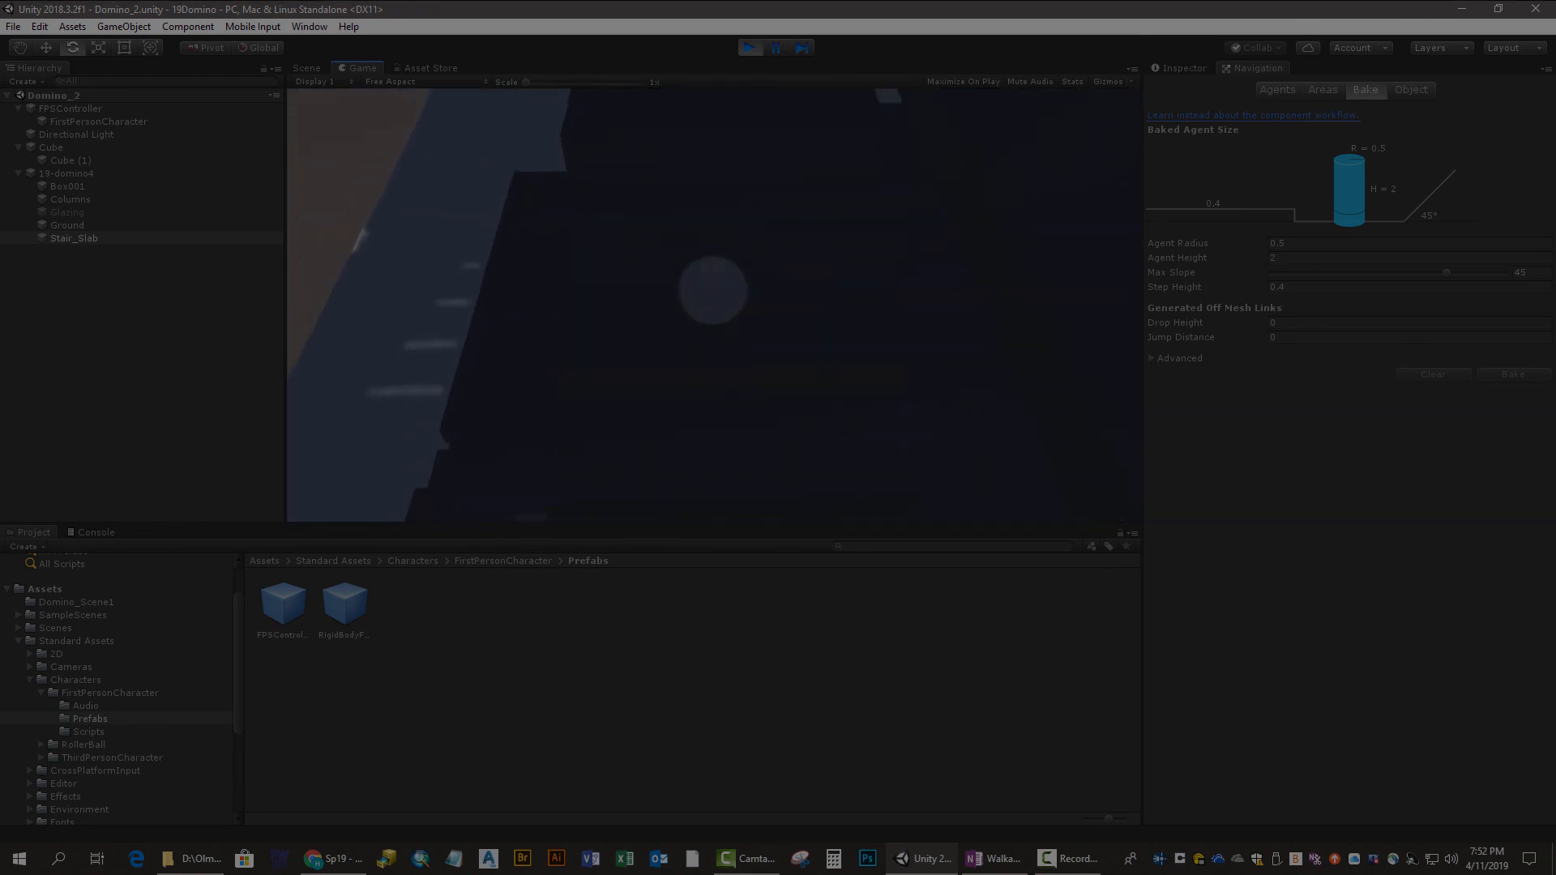
pyautogui.press('w')
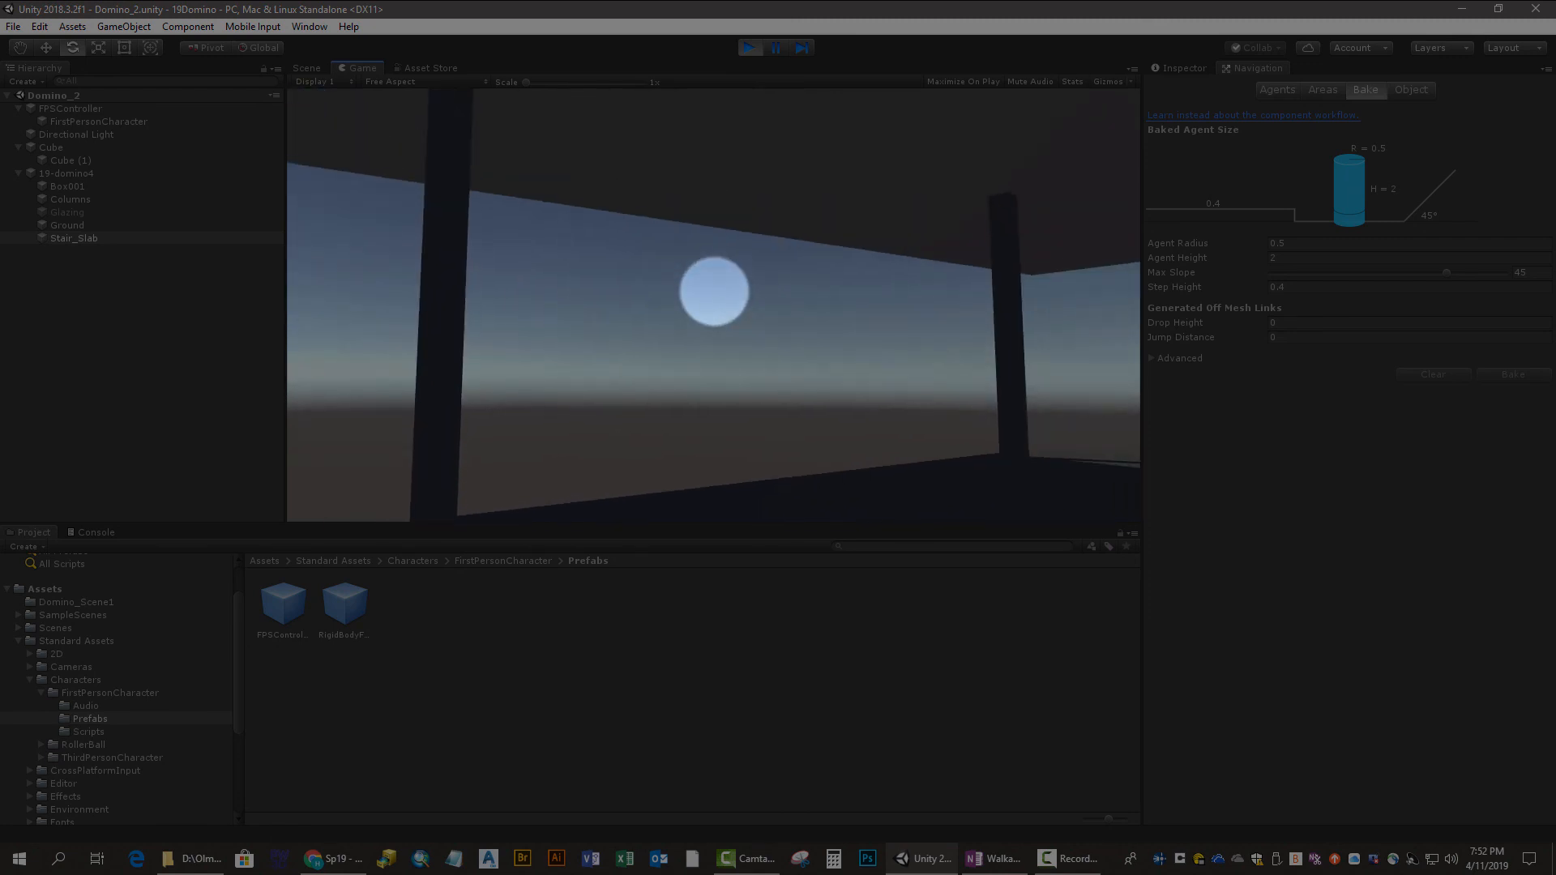
# Step: Walk across the upper floor between the columns to inspect the building's interior
pyautogui.press('w')
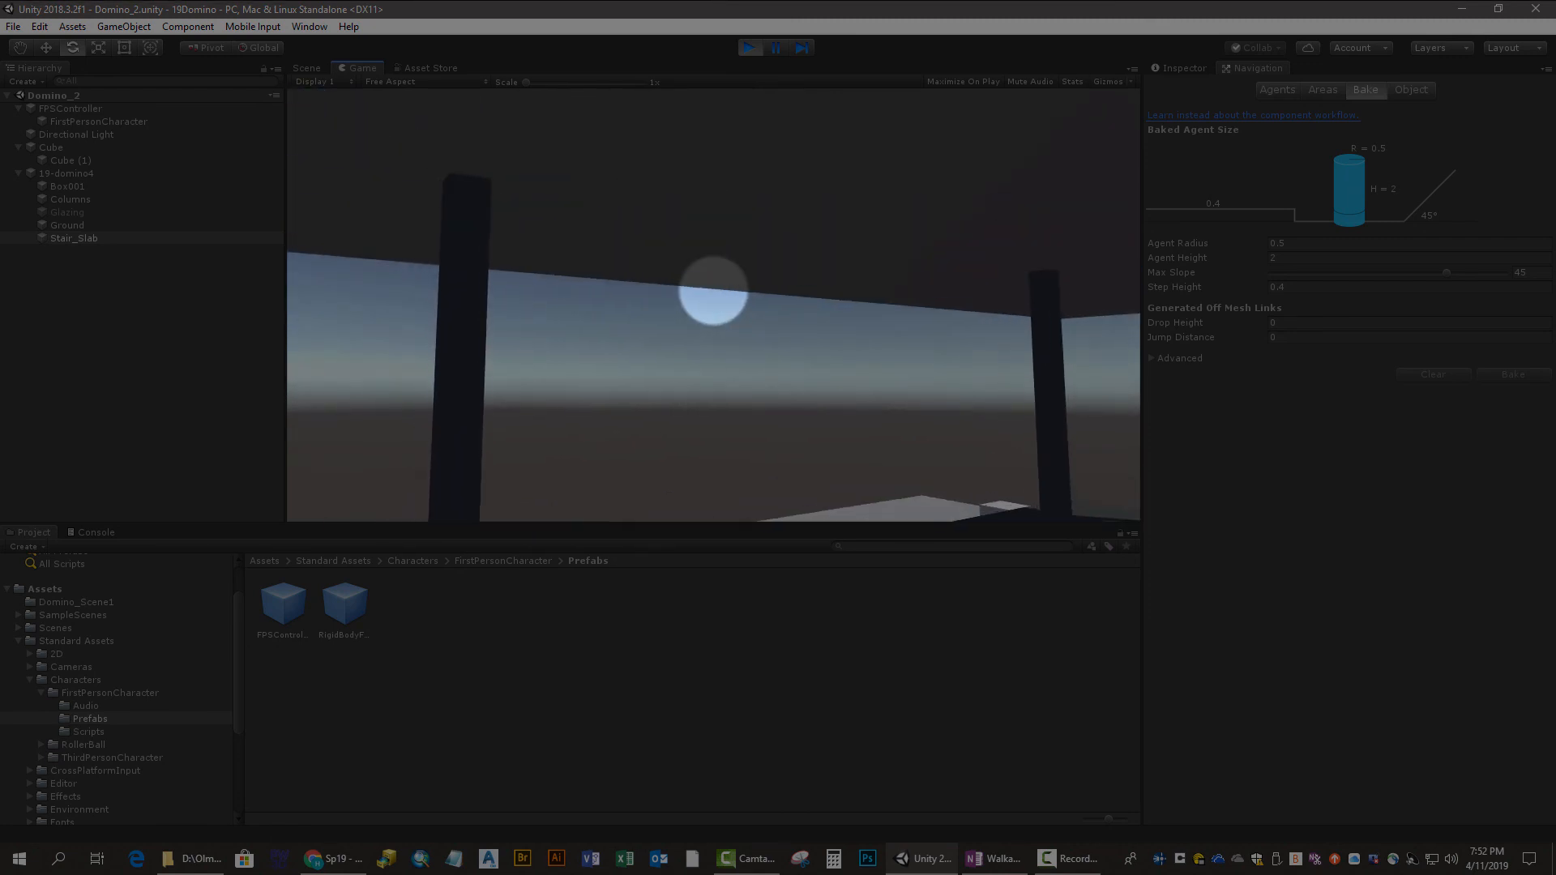
pyautogui.press('w')
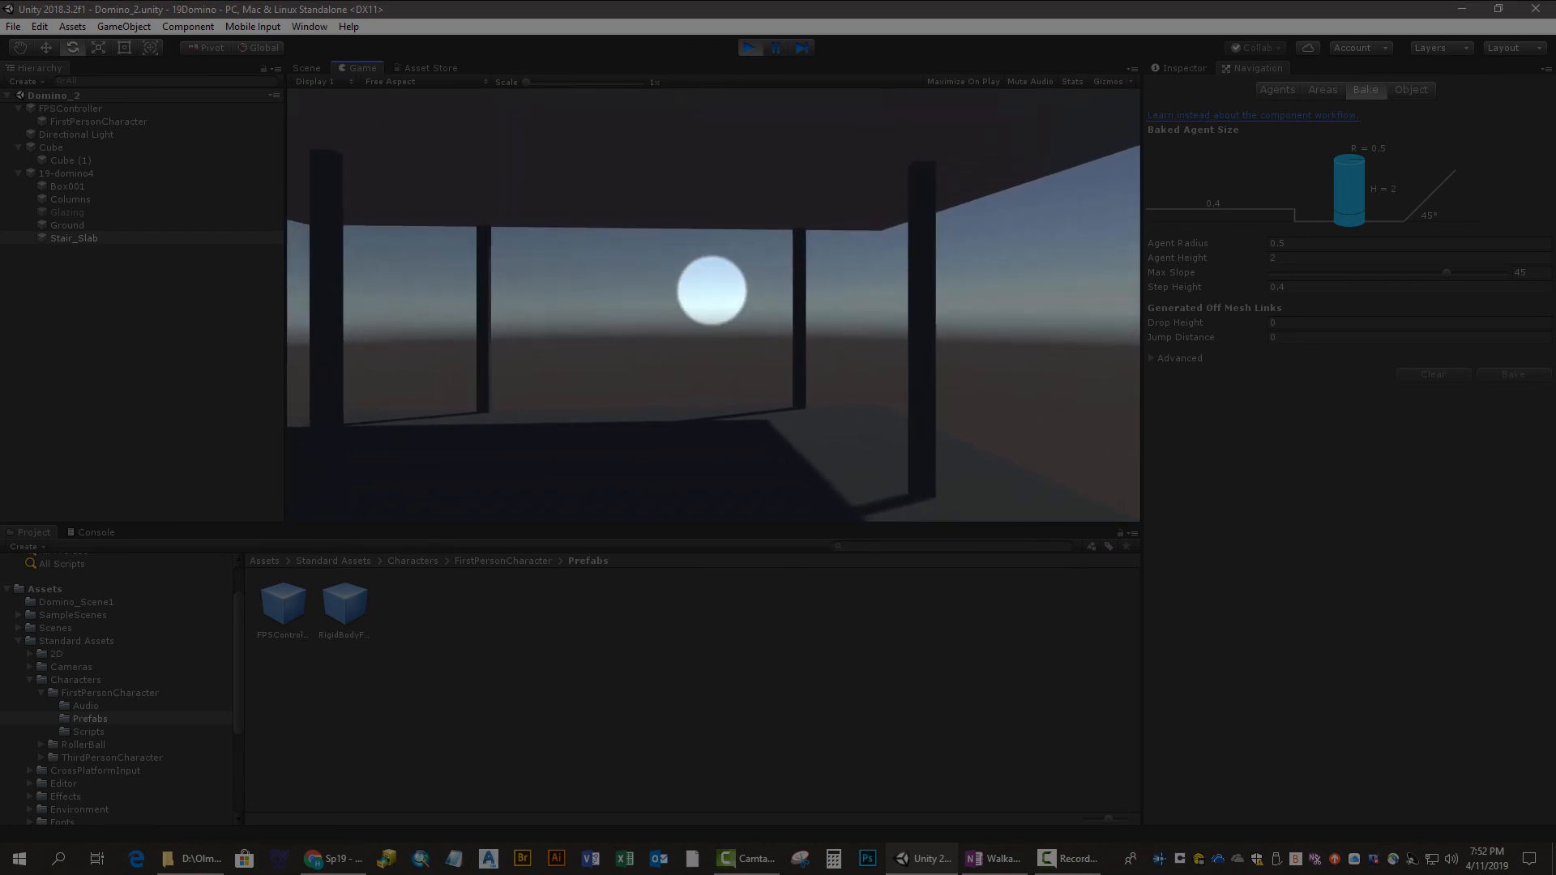
pyautogui.press('w')
pyautogui.press('w')
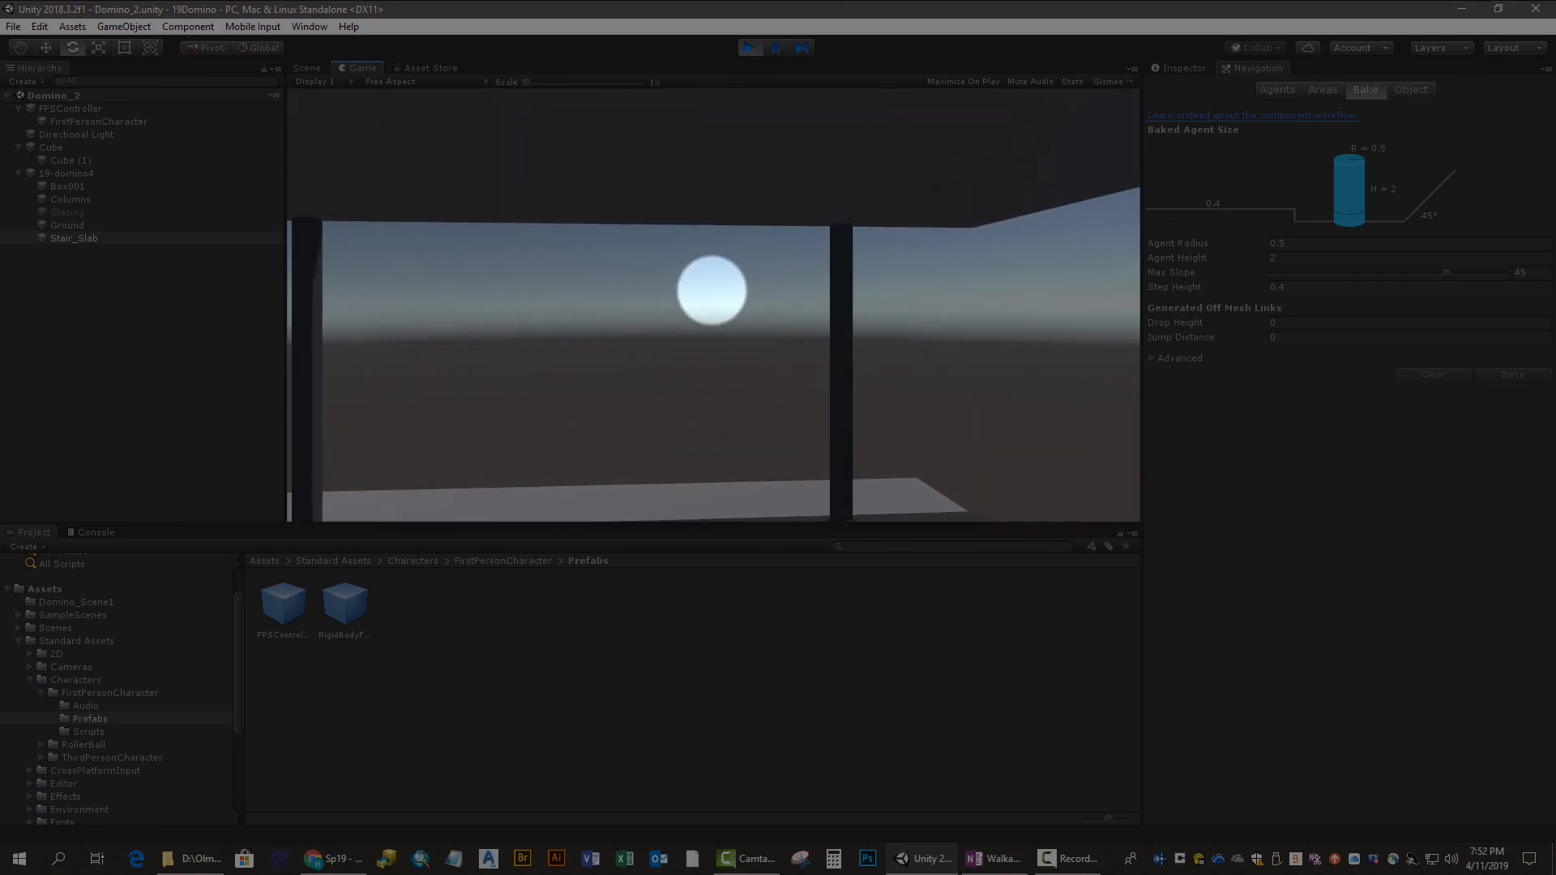